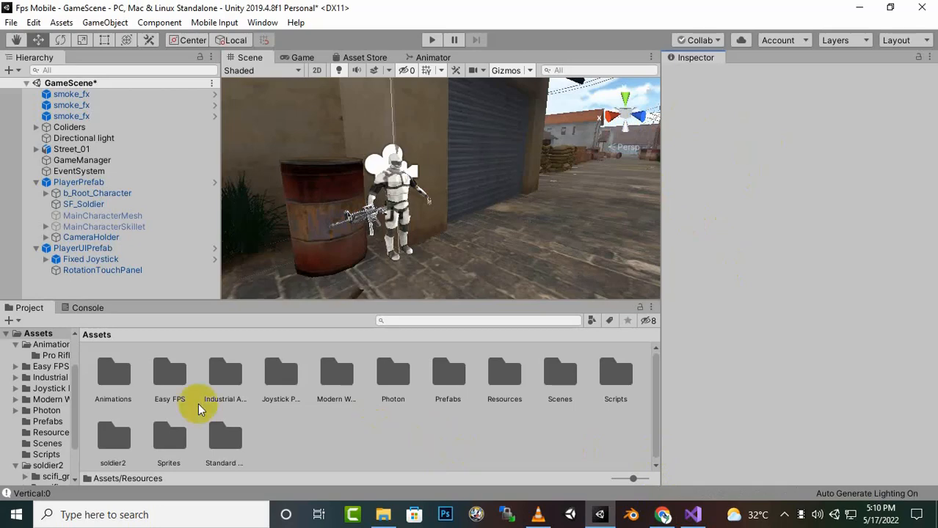
- Create an Animator Controller named PlayerController in the Animations folder
click(110, 380)
double_click(110, 380)
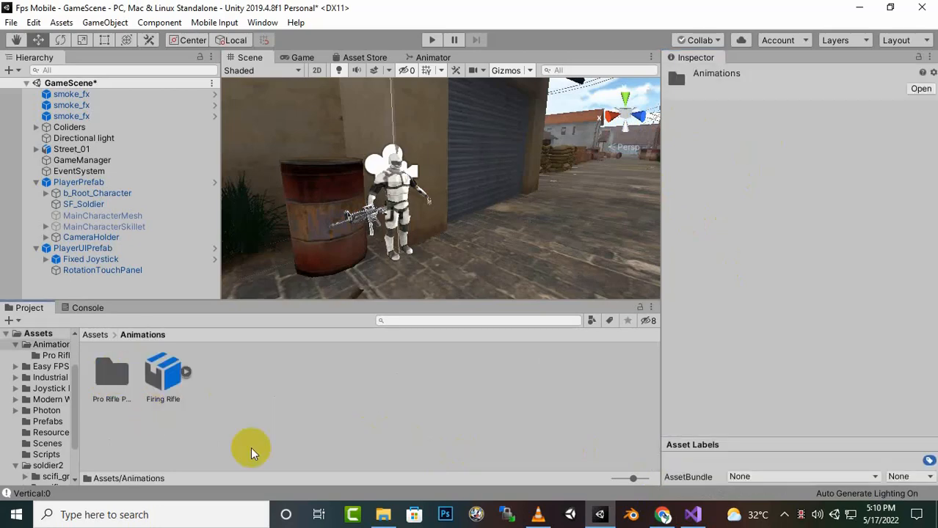
right_click(283, 397)
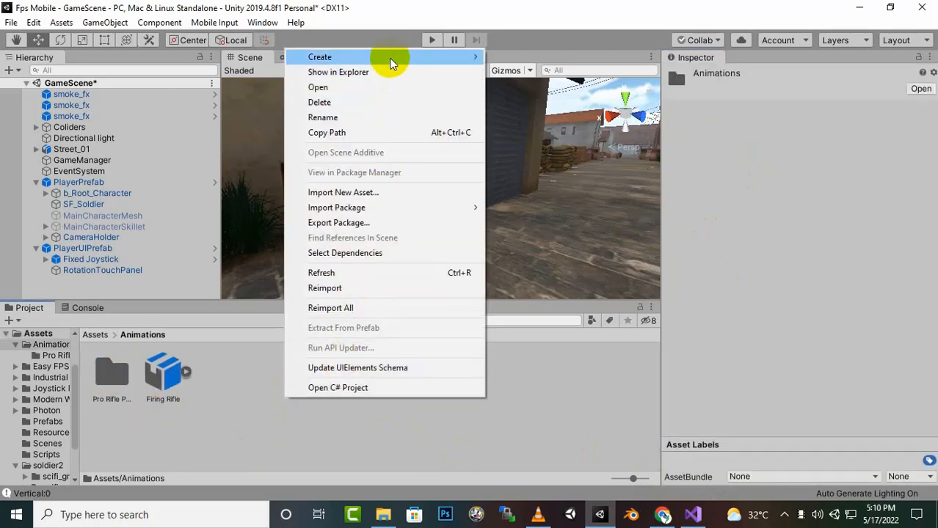
mouse_move(389, 56)
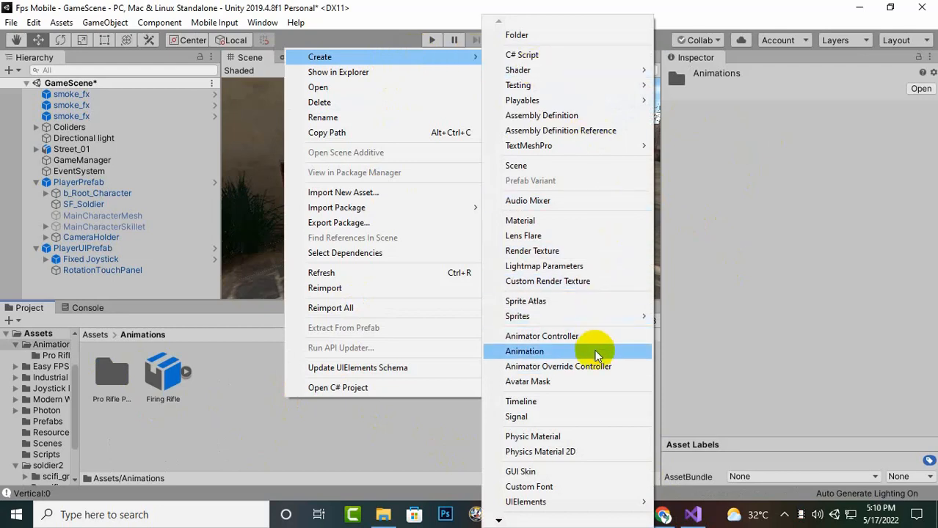
click(595, 337)
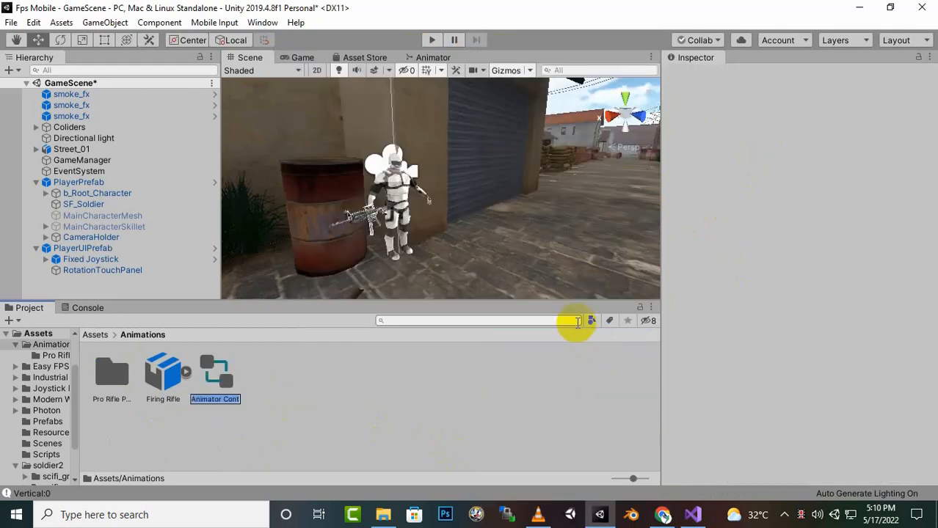
text(P)
click(576, 321)
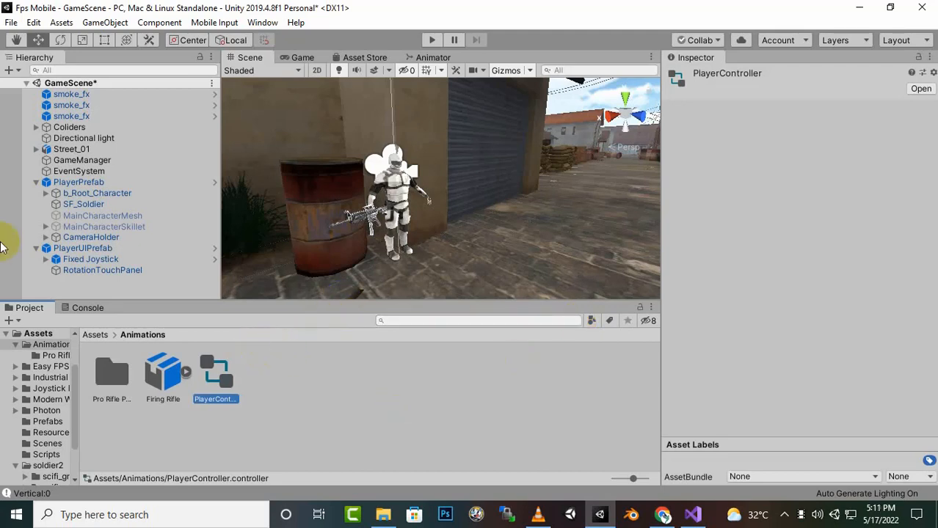
- Examine the PlayerPrefab's Photon View and Player Setup components and its soldier model in the scene
click(87, 184)
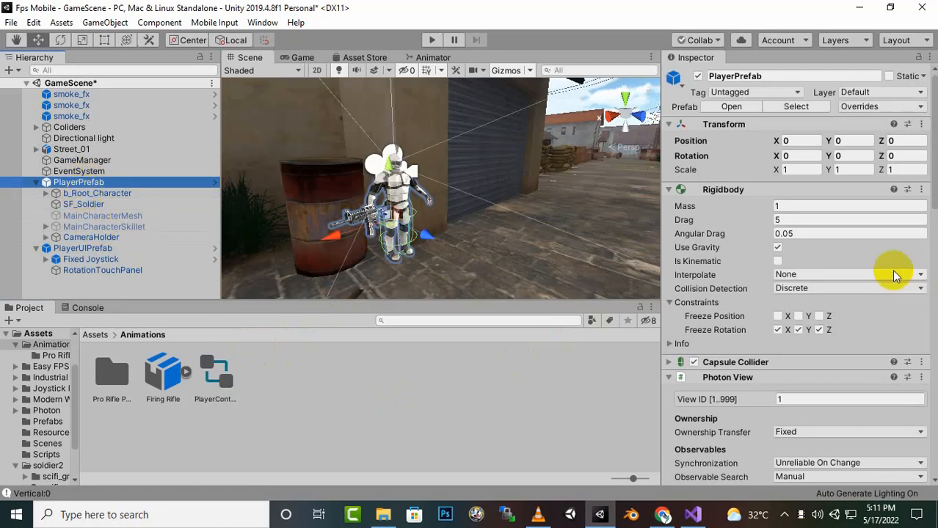
scroll(793, 270, down, 3)
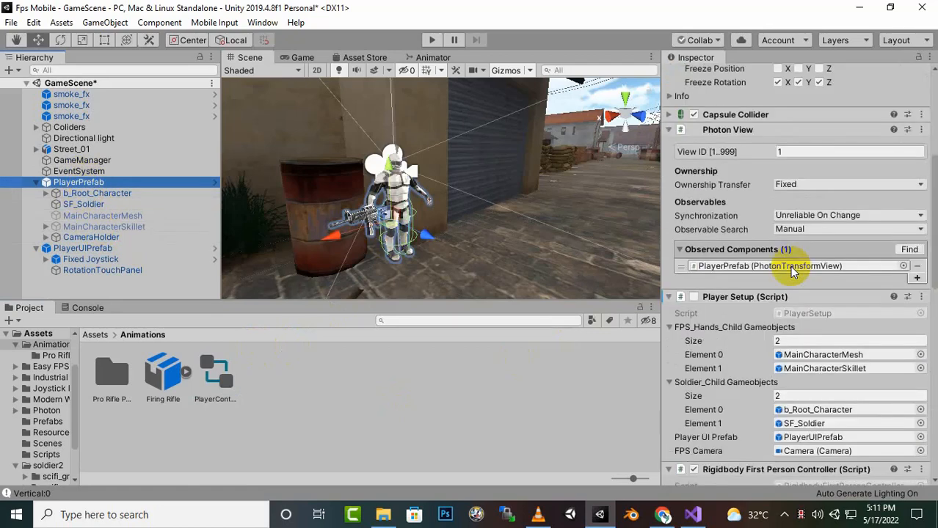
scroll(329, 182, up, 5)
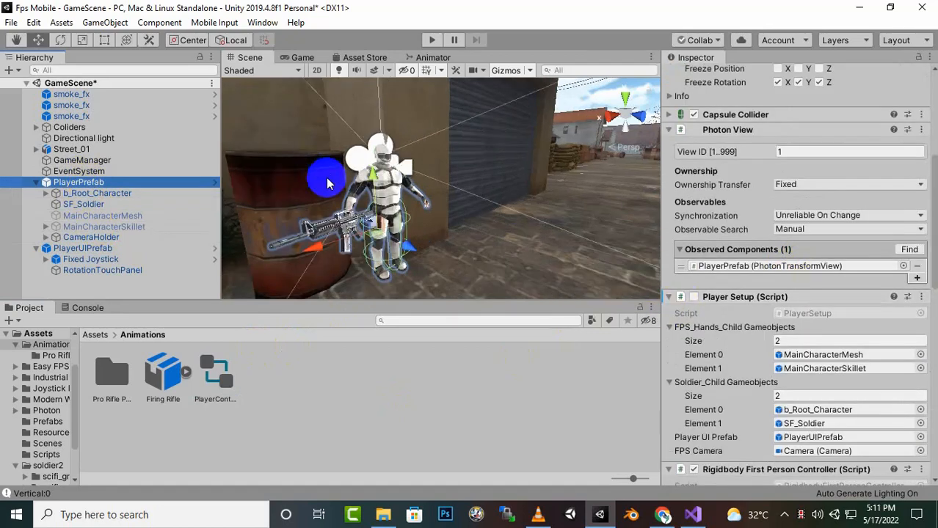
middle_drag(437, 192, 513, 187)
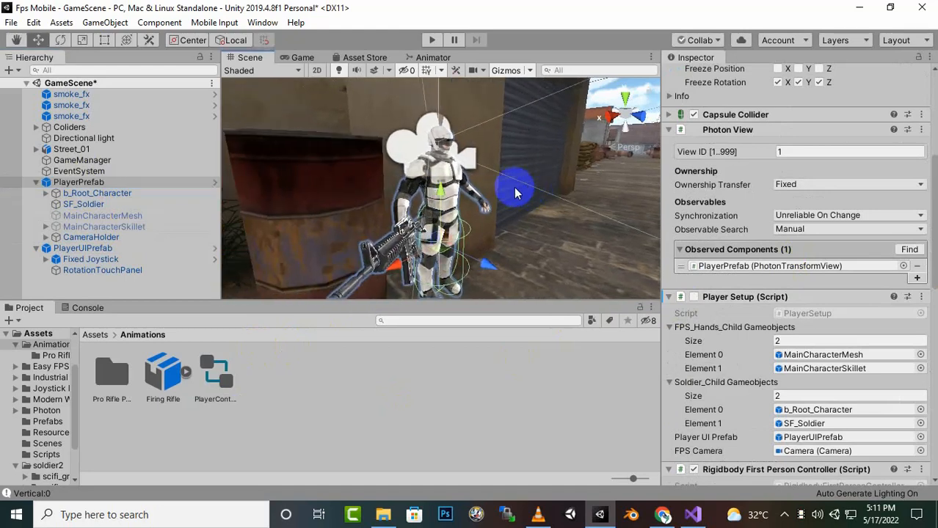
- Enable MainCharacterMesh and MainCharacterSkillet together to view the first-person hands and rifle, and disable both again
click(99, 215)
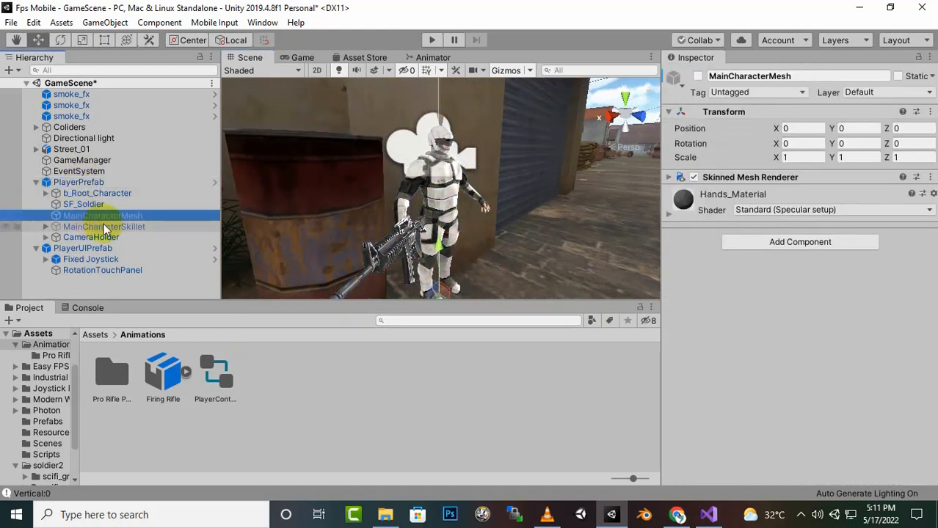
click(117, 227)
ctrl+click(119, 215)
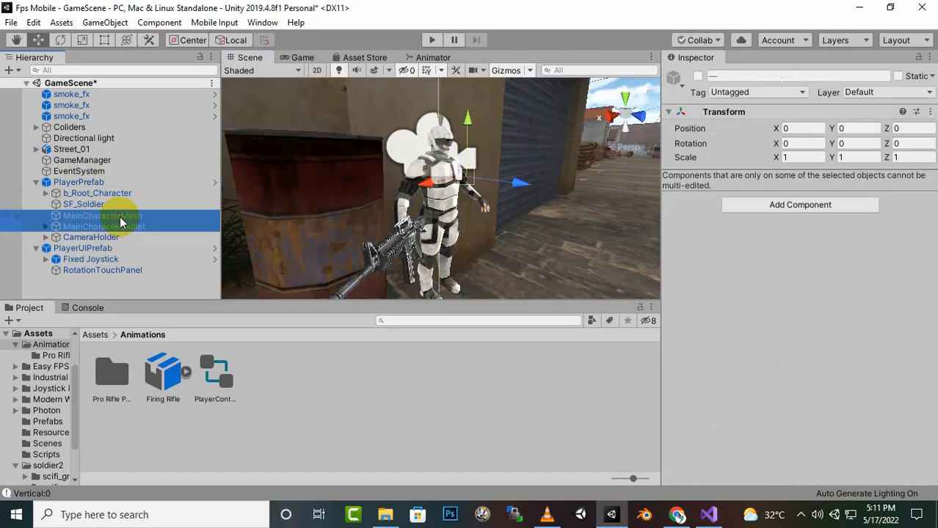
click(697, 77)
middle_drag(509, 157, 527, 202)
scroll(529, 203, up, 6)
key(f)
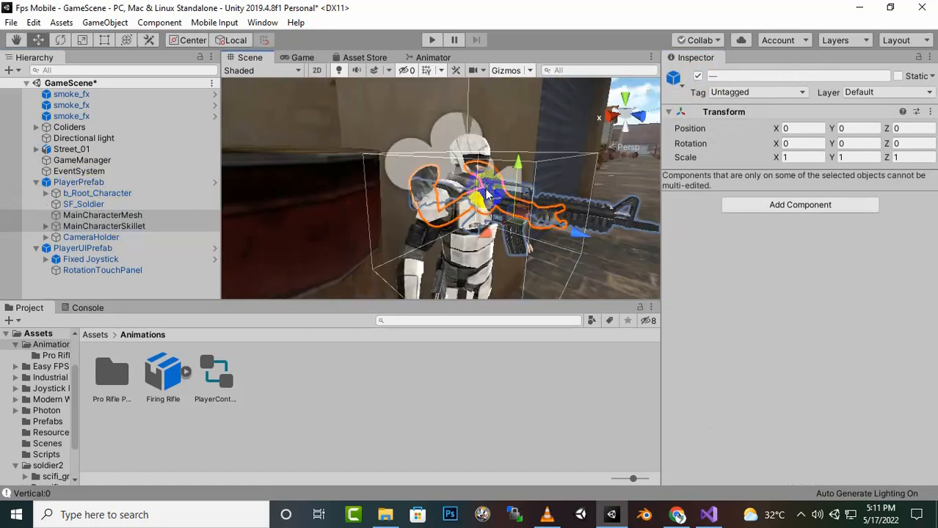
click(697, 76)
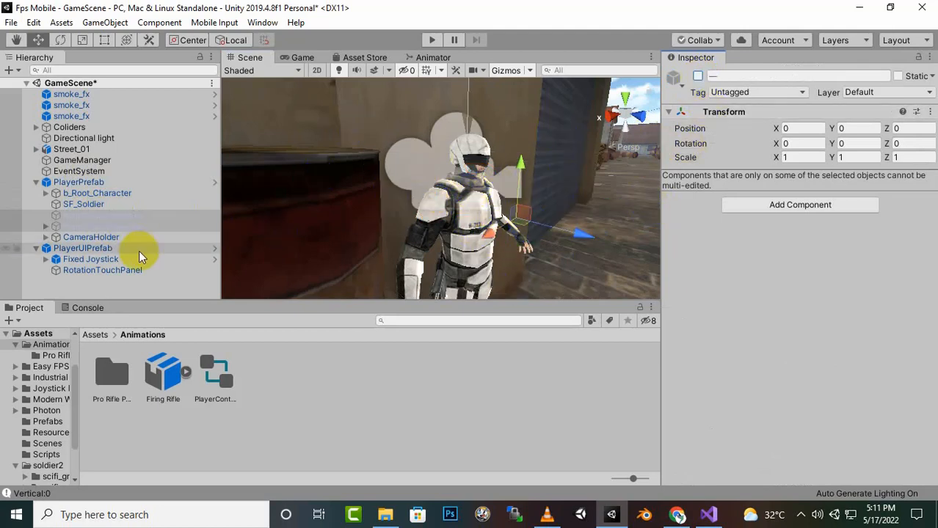
- Check the PlayerPrefab's Player Setup script entries and its b_Root_Character and SF_Soldier child objects
middle_drag(371, 239, 413, 221)
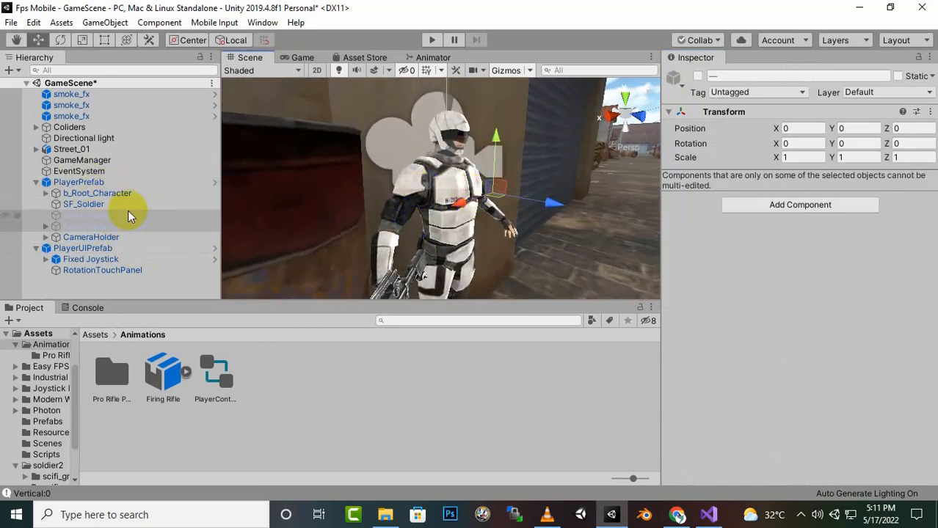
click(101, 184)
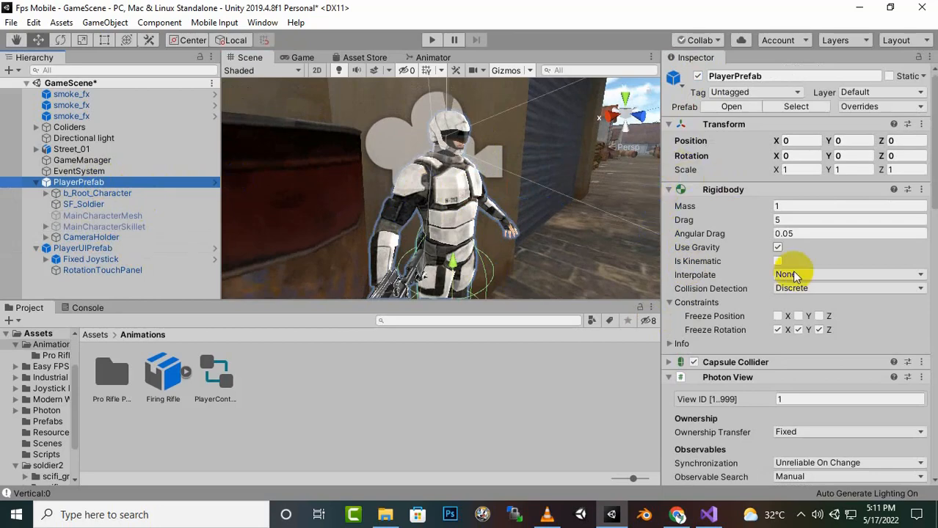
scroll(776, 176, down, 10)
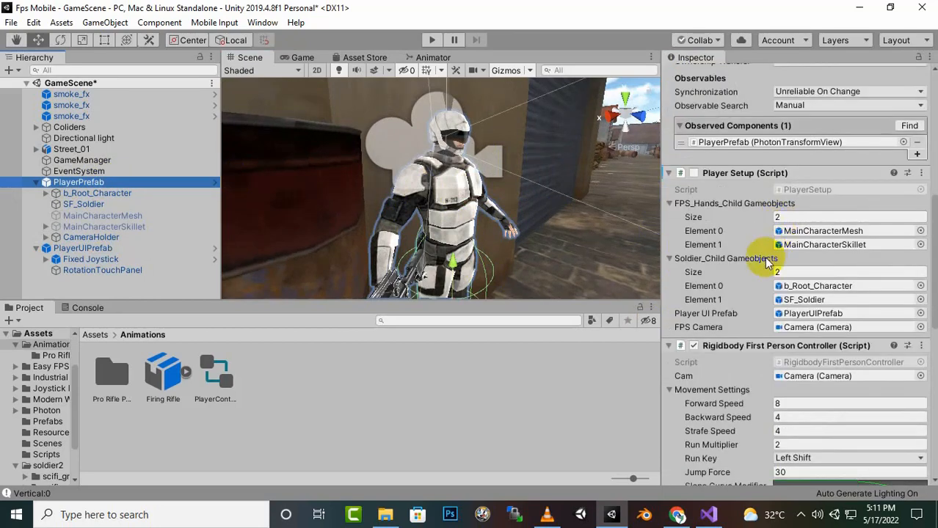
click(87, 194)
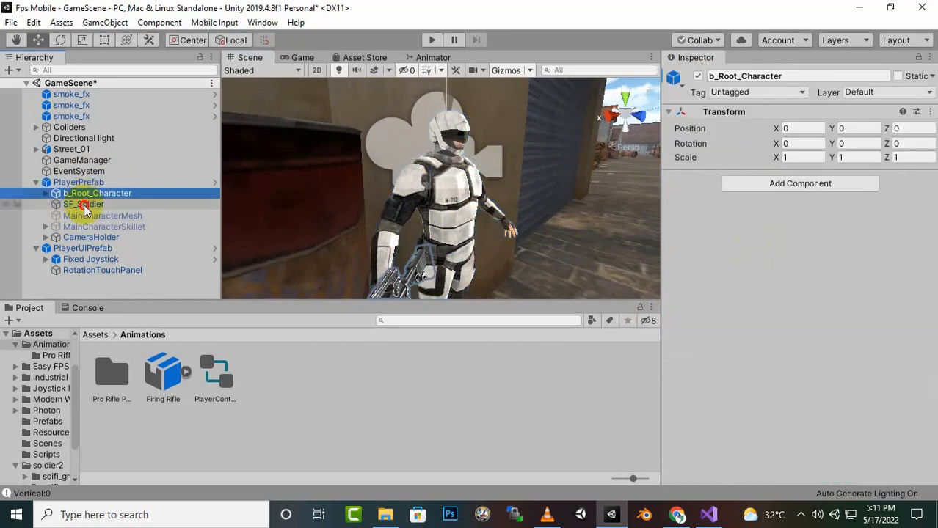
click(84, 204)
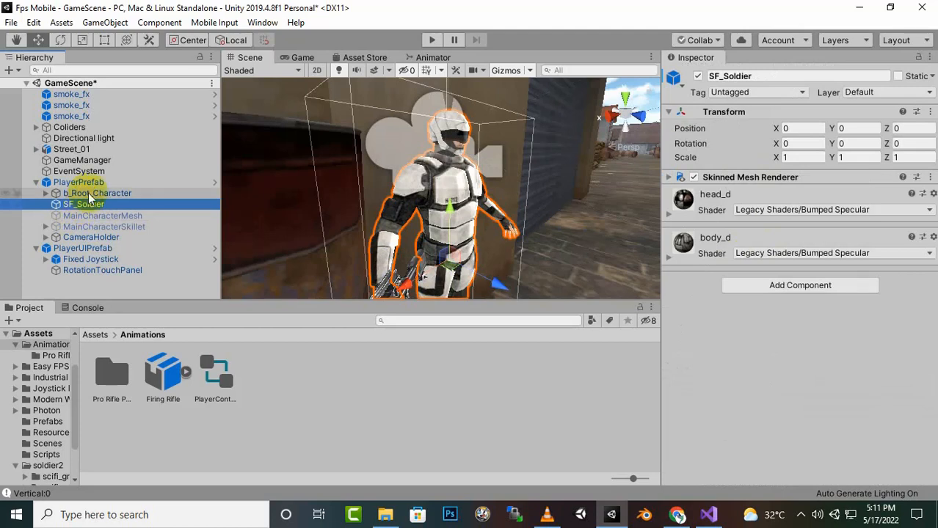
click(82, 191)
click(80, 183)
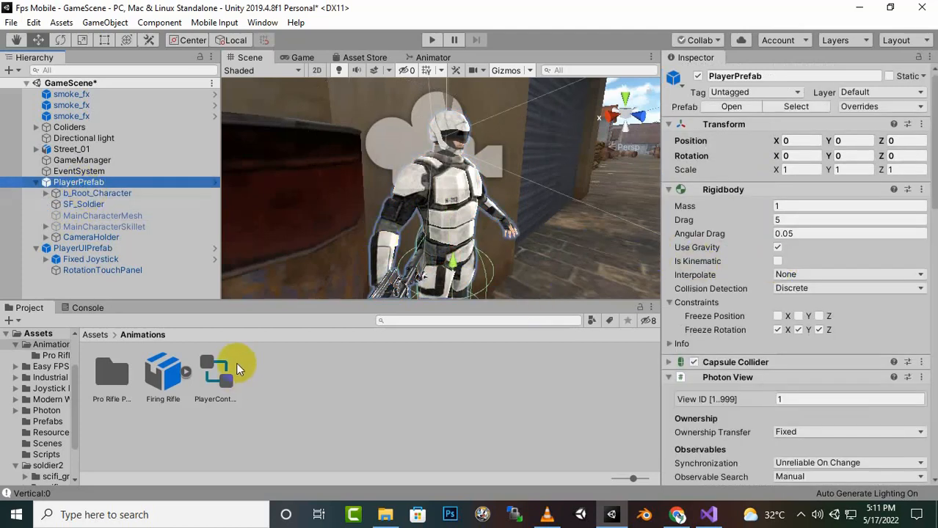
- Set the Firing Rifle model's rig animation type to Humanoid and apply the change
click(174, 375)
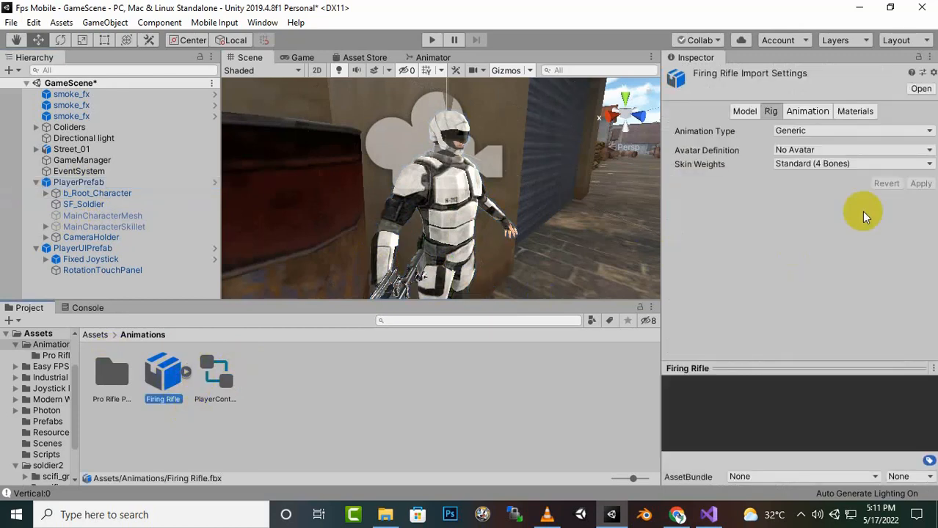
click(827, 134)
click(827, 192)
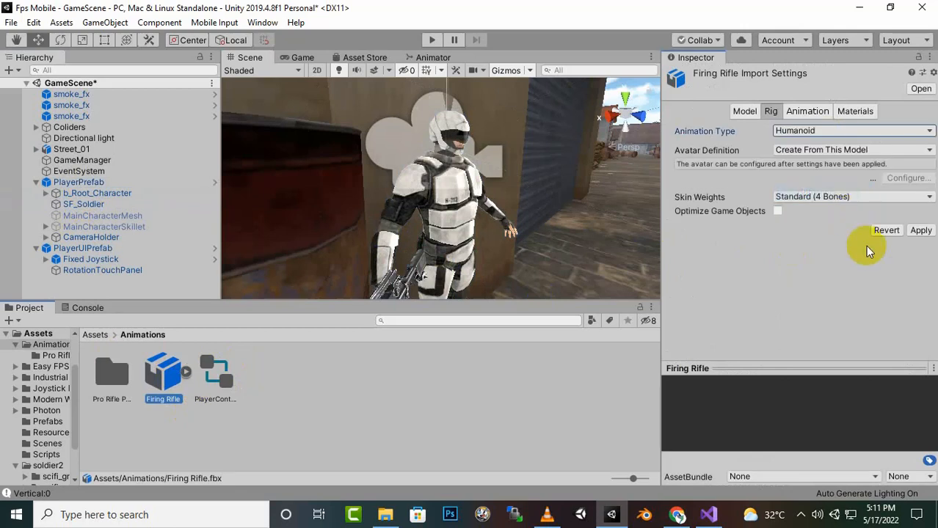
click(920, 231)
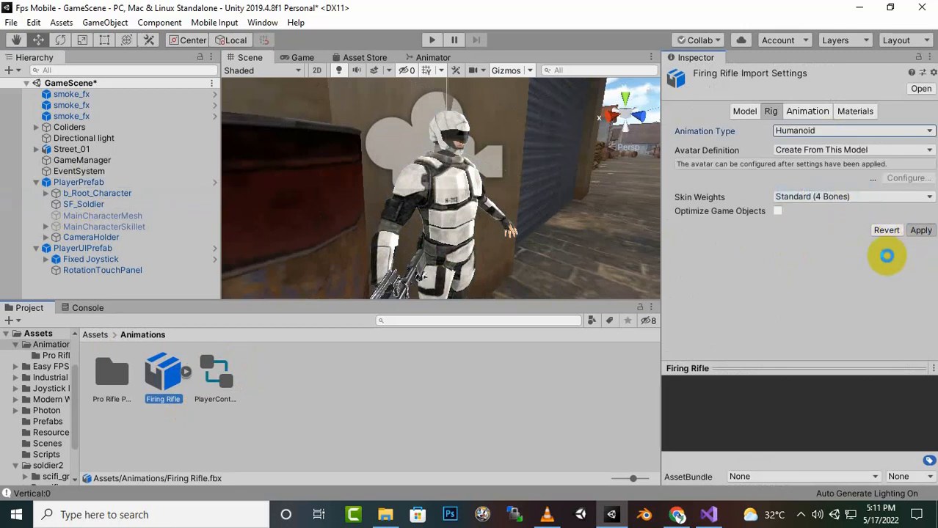
- Set the rig animation type of all models in the Pro Rifle Pack folder to Humanoid and apply it
click(127, 375)
double_click(126, 375)
click(110, 370)
scroll(435, 387, down, 5)
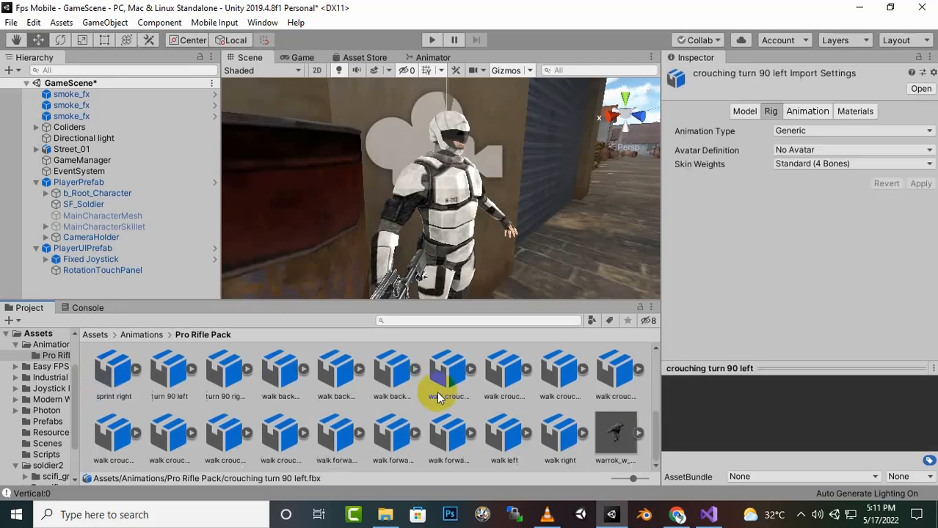
shift+click(622, 433)
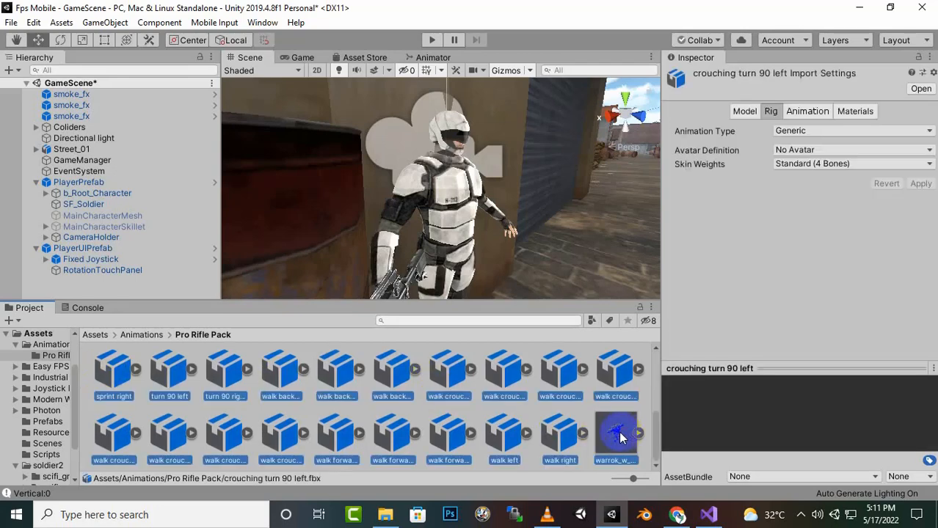
click(673, 424)
click(615, 445)
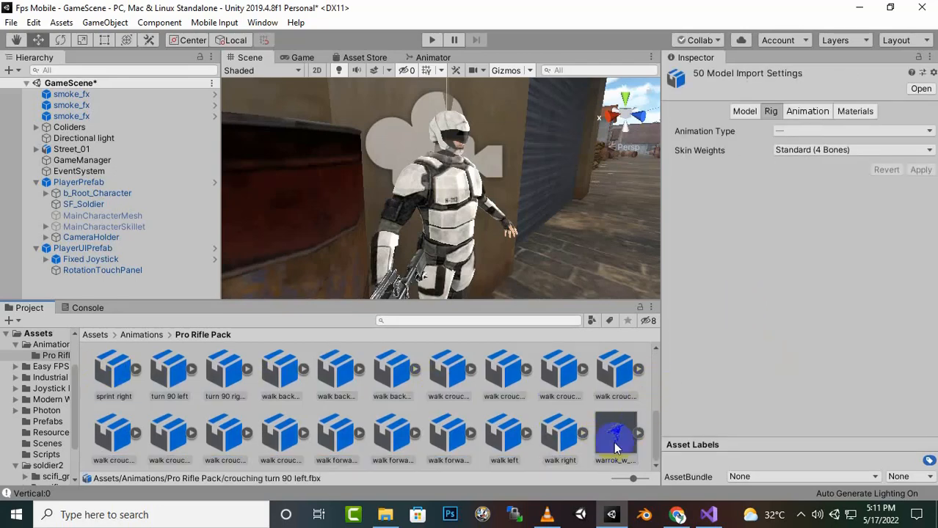
click(816, 130)
click(820, 191)
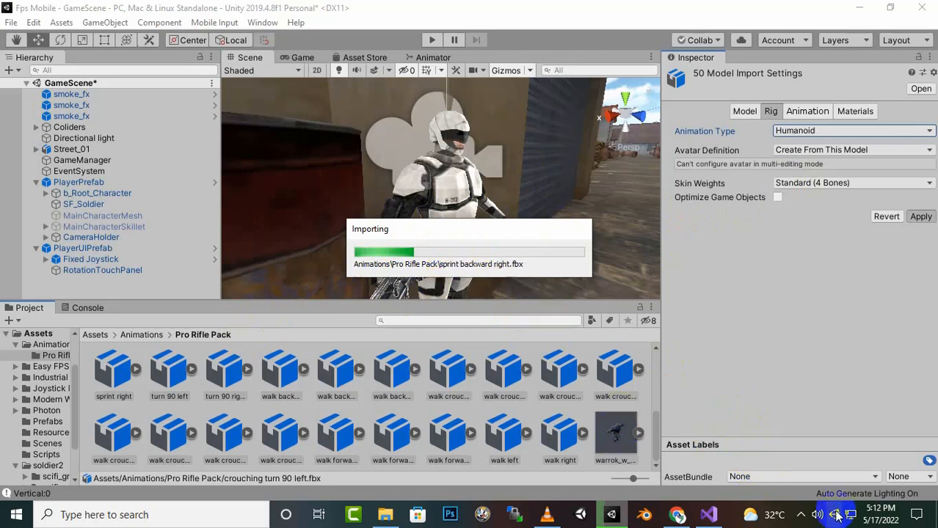
click(801, 514)
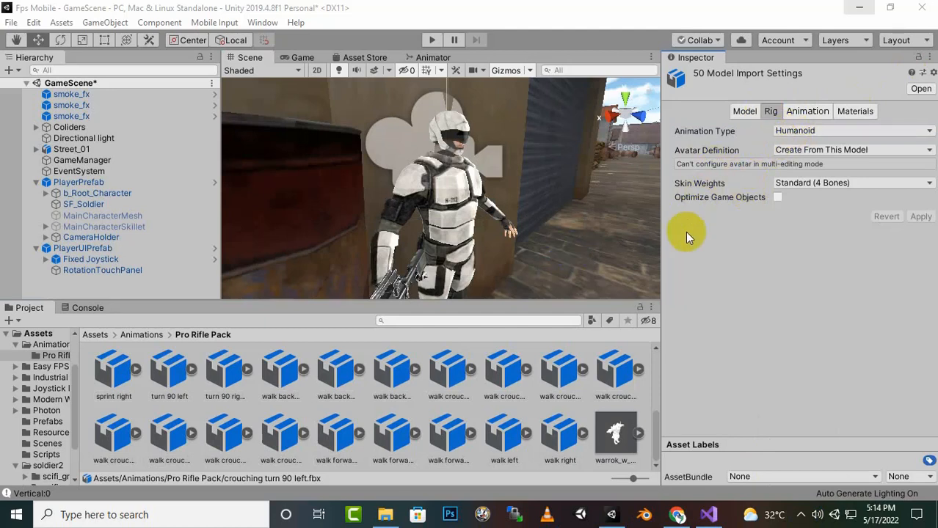
- Show the PlayerController's Base Layer state graph in the Animator window
click(440, 59)
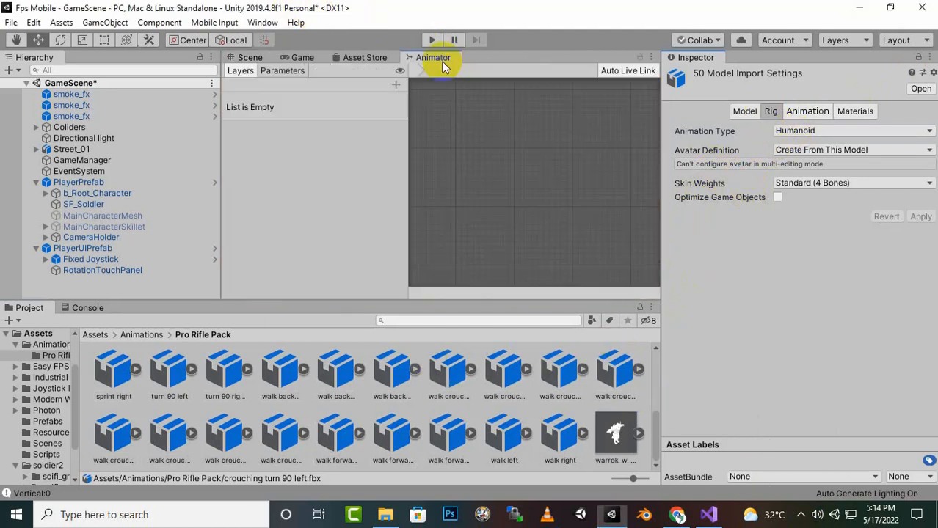
click(142, 338)
click(226, 372)
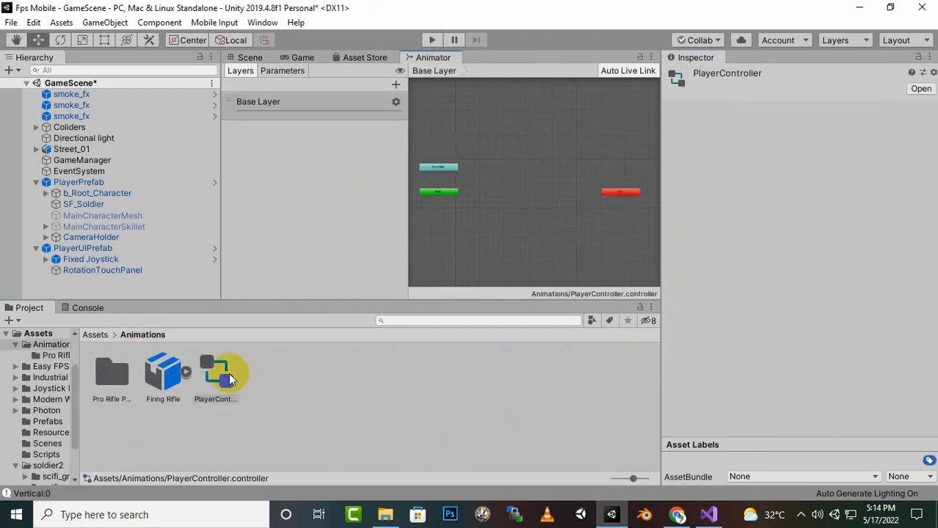
mouse_move(466, 224)
middle_down()
mouse_move(448, 228)
mouse_move(483, 224)
middle_up()
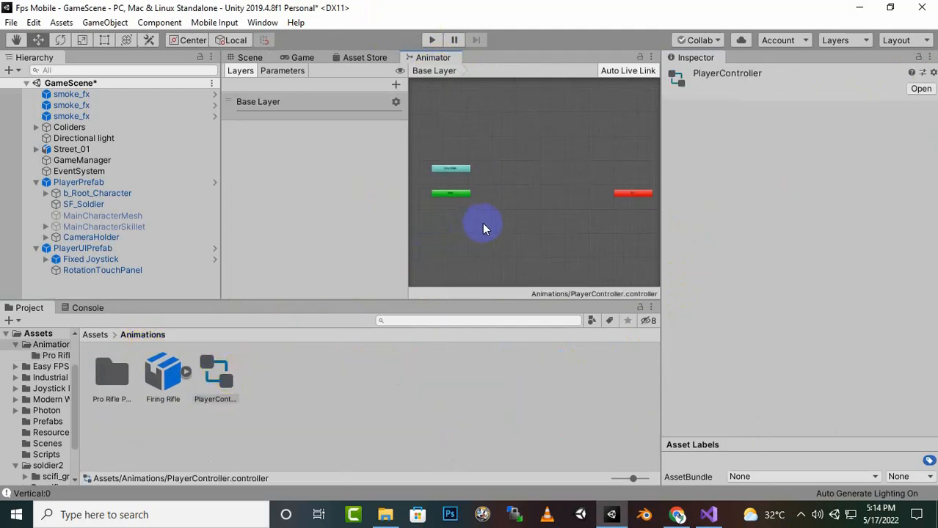
scroll(511, 198, up, 6)
scroll(507, 231, down, 5)
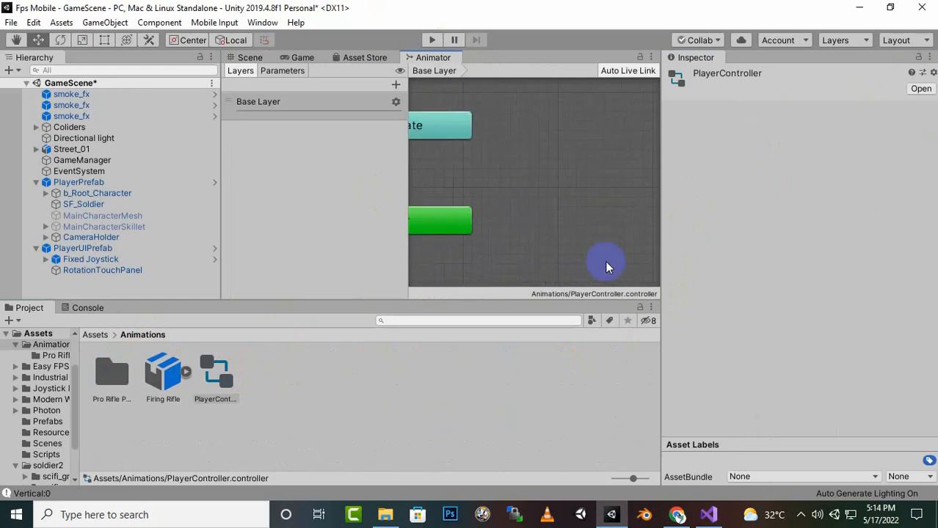
click(186, 372)
drag(259, 384, 600, 187)
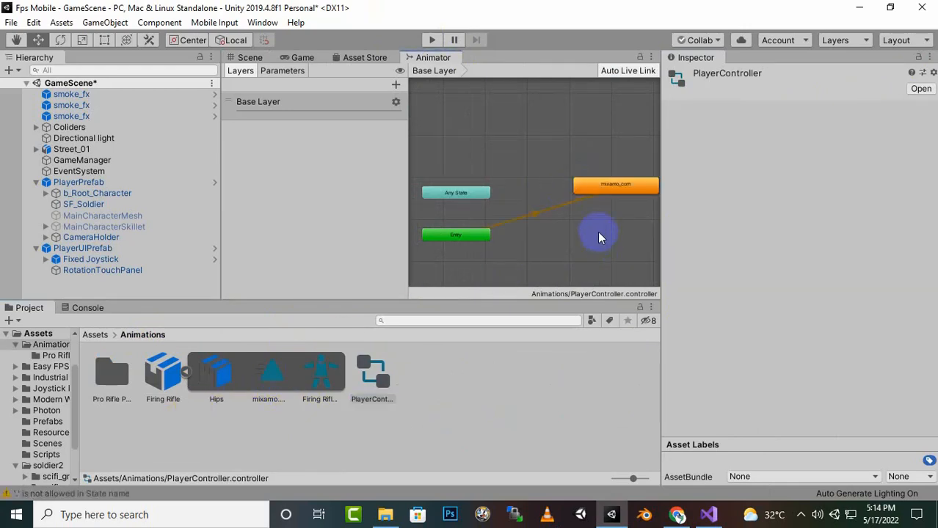
click(596, 190)
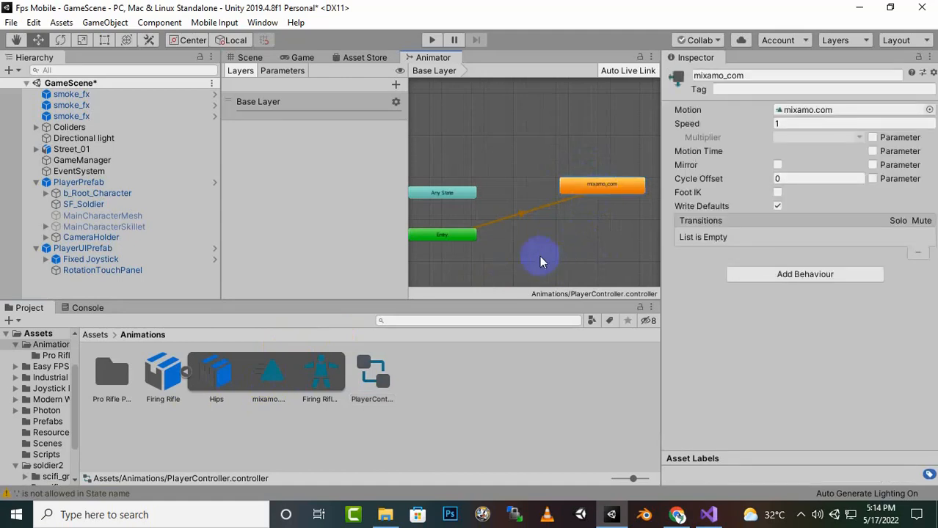
key(Delete)
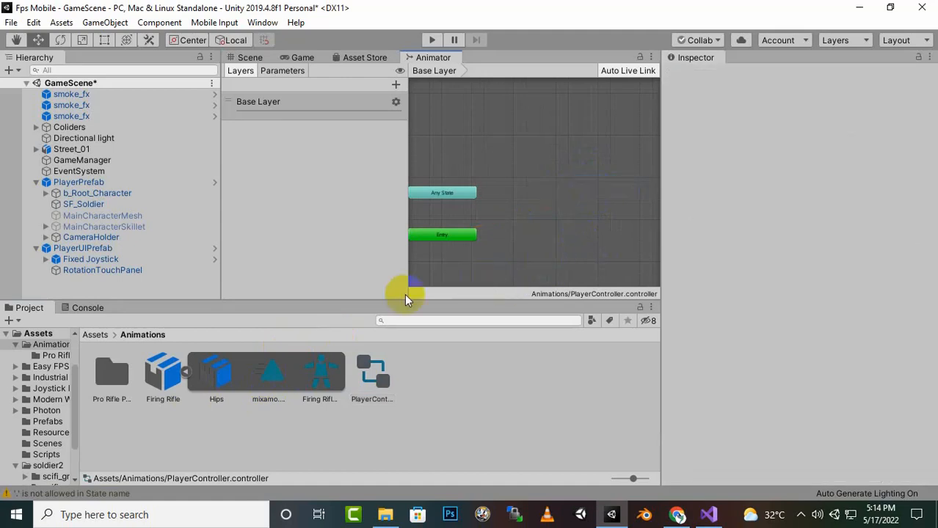
- Rename the Firing Rifle model's animation clip to Firing, save the scene and apply the import settings
click(163, 372)
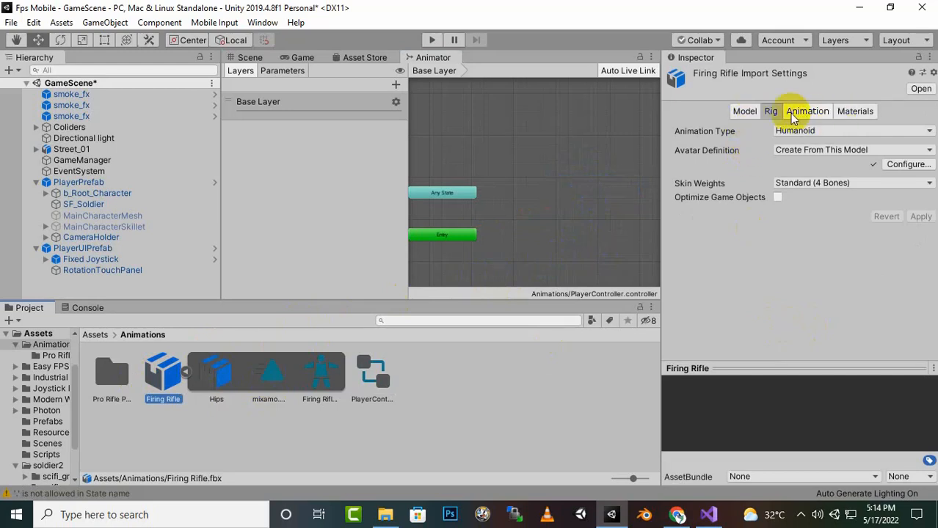
scroll(697, 264, down, 3)
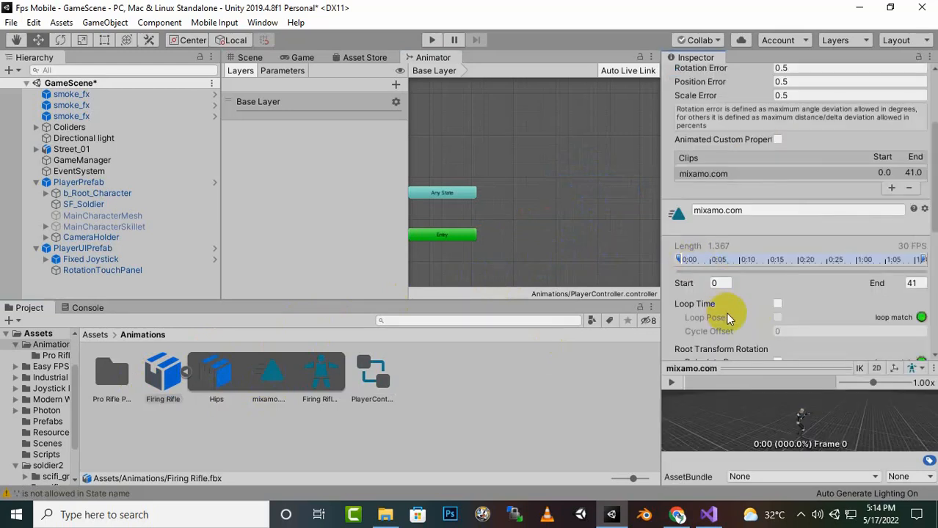
click(779, 212)
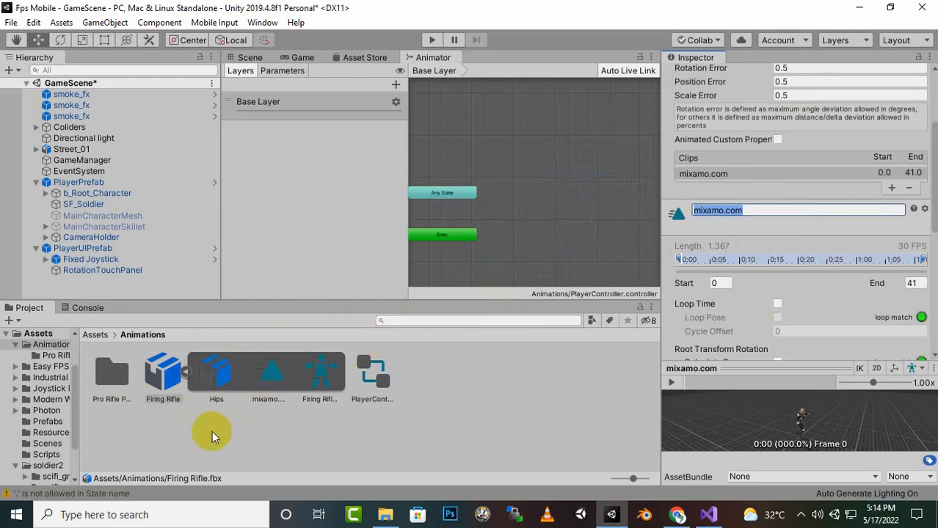
text(R)
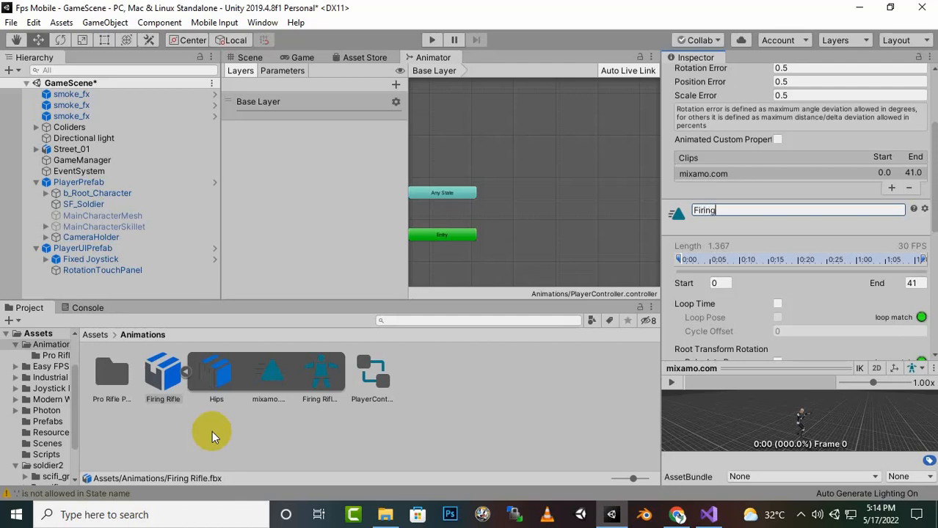
key(Return)
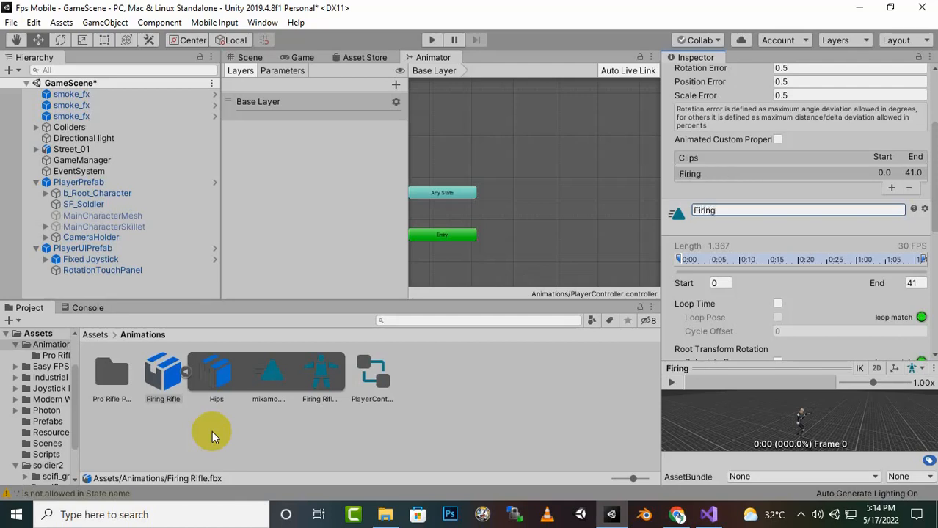
key(ctrl+s)
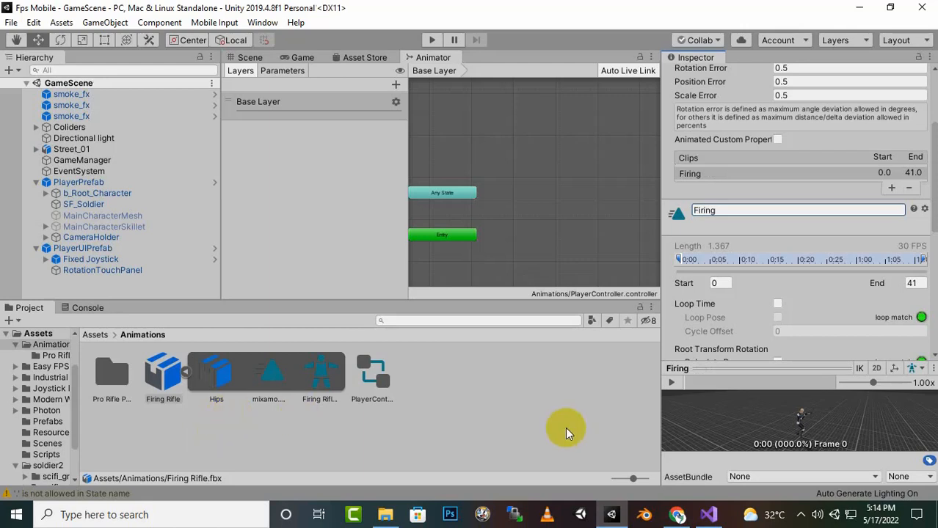
scroll(837, 294, down, 10)
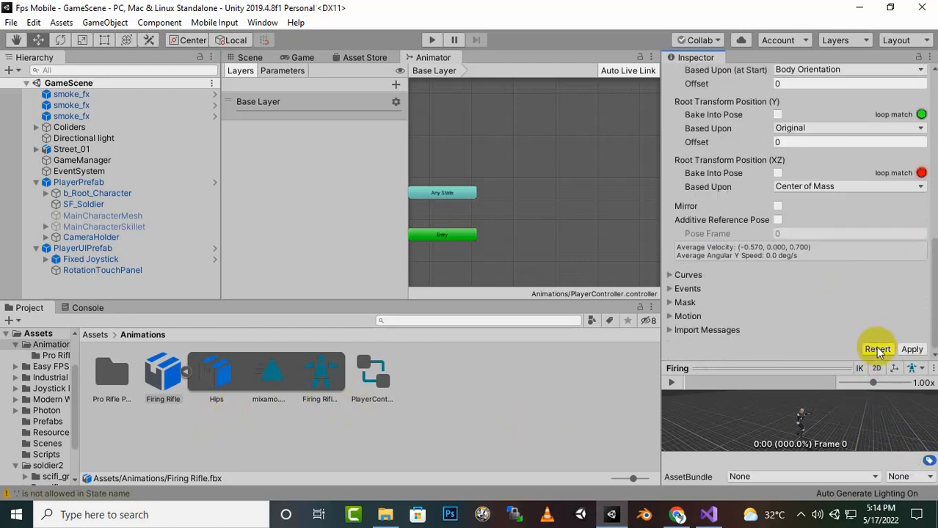
click(909, 349)
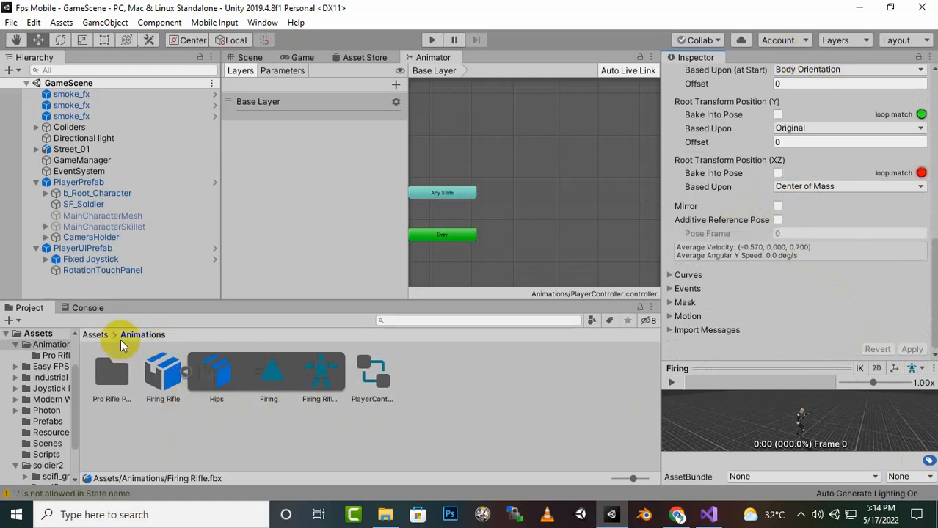
- Examine the walk forward model's clip and its loop settings in the Pro Rifle Pack folder
double_click(113, 378)
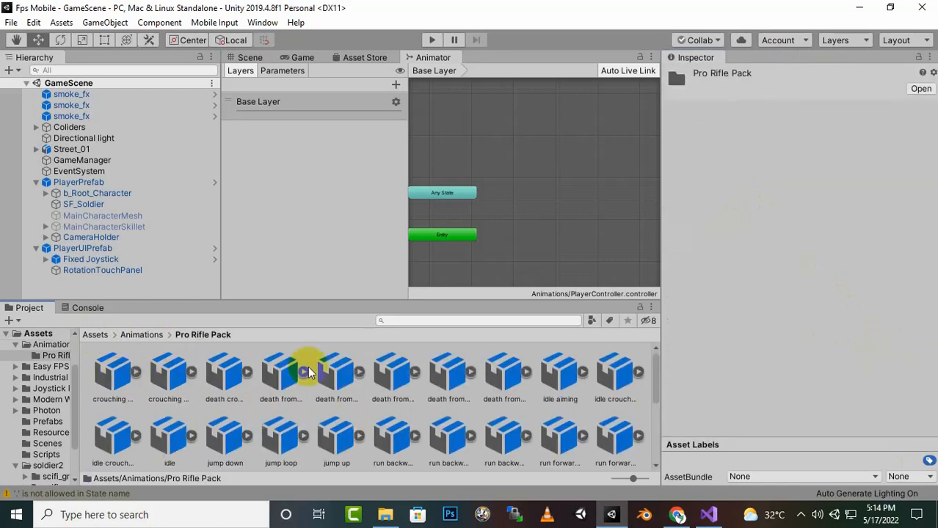
scroll(498, 406, down, 5)
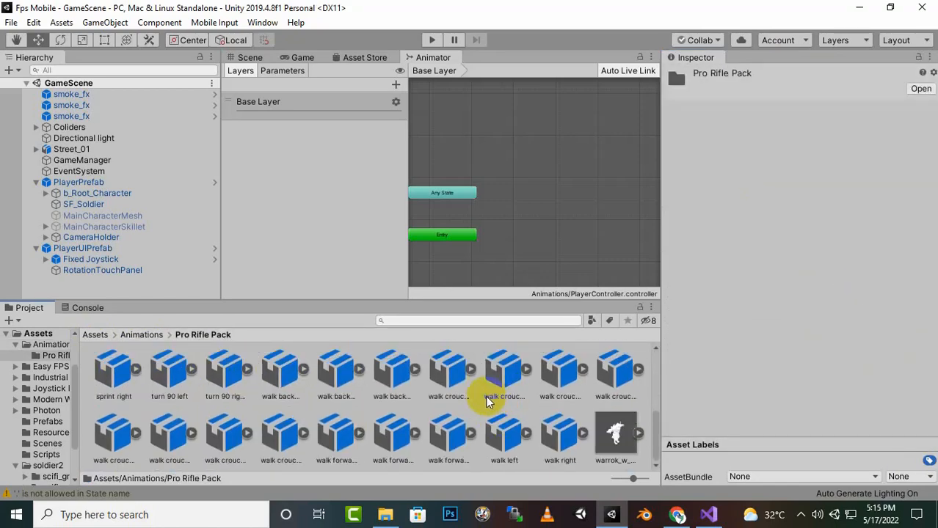
click(462, 439)
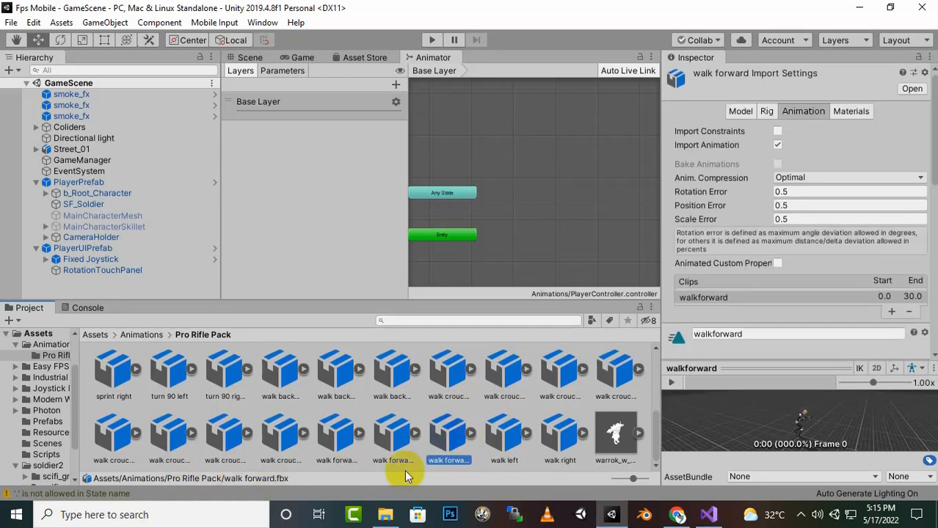
click(471, 433)
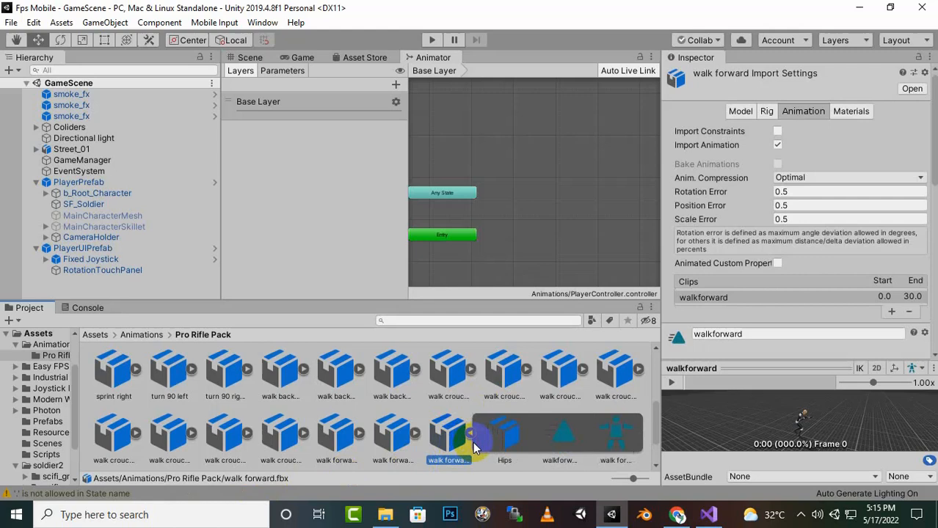
click(563, 433)
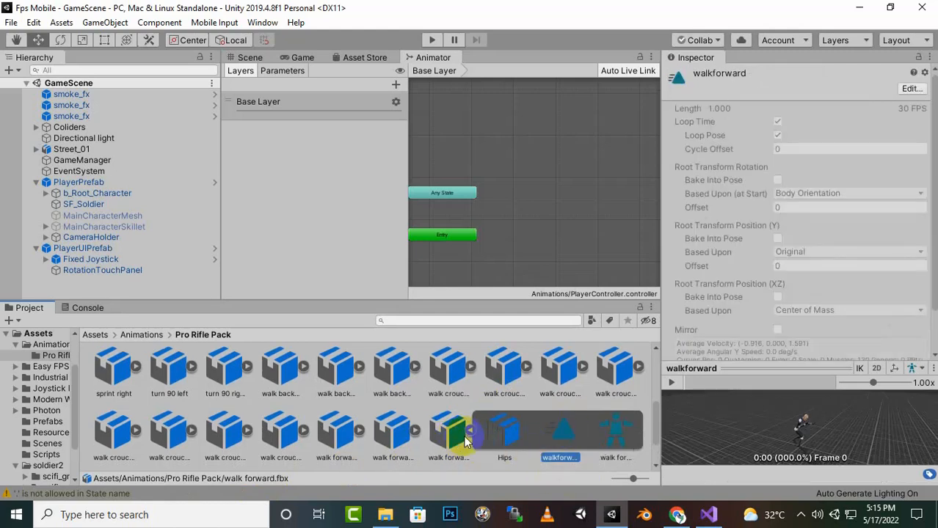
click(467, 434)
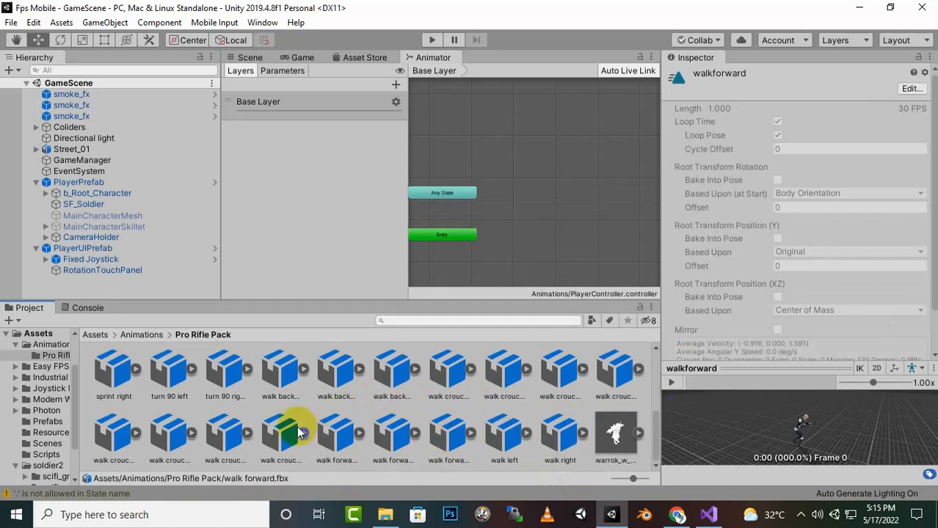
- Find the run forward model in the Pro Rifle Pack folder and rename its animation clip to runforward
scroll(139, 423, up, 3)
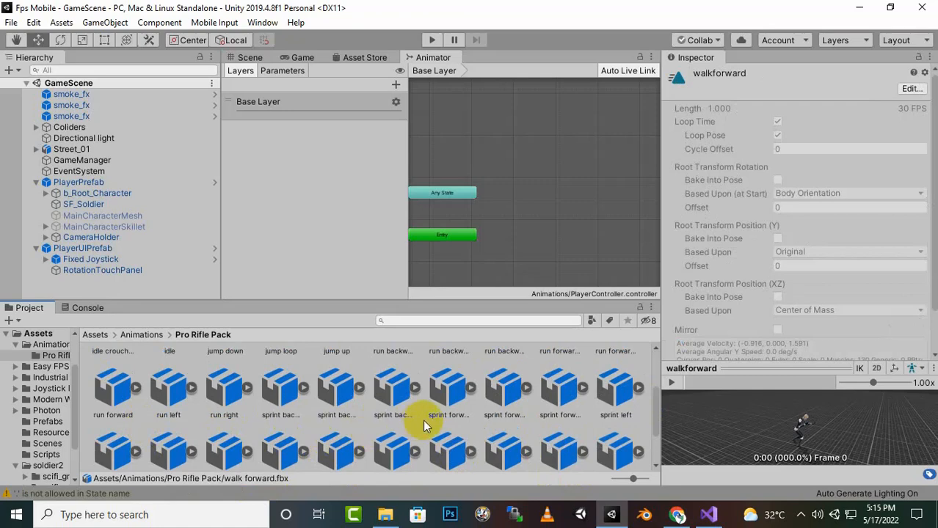
click(451, 392)
scroll(448, 396, up, 2)
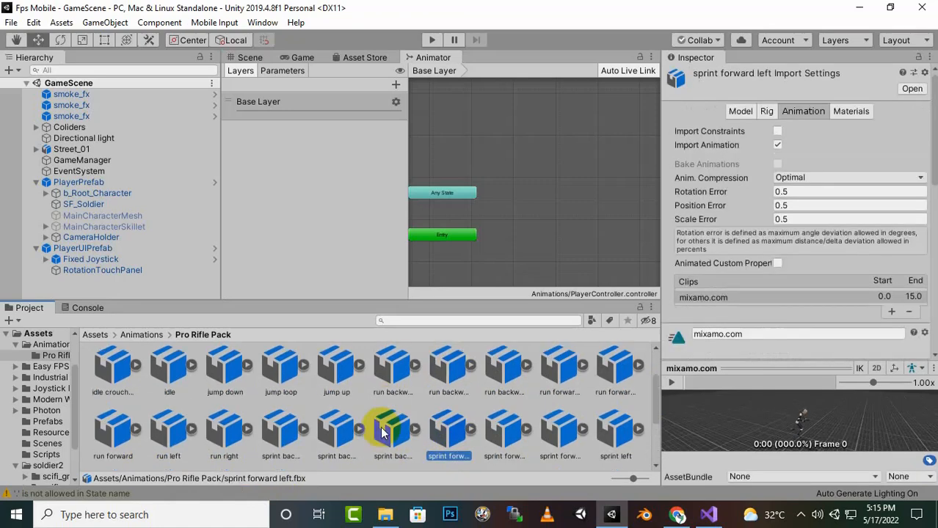
scroll(391, 372, up, 1)
click(391, 374)
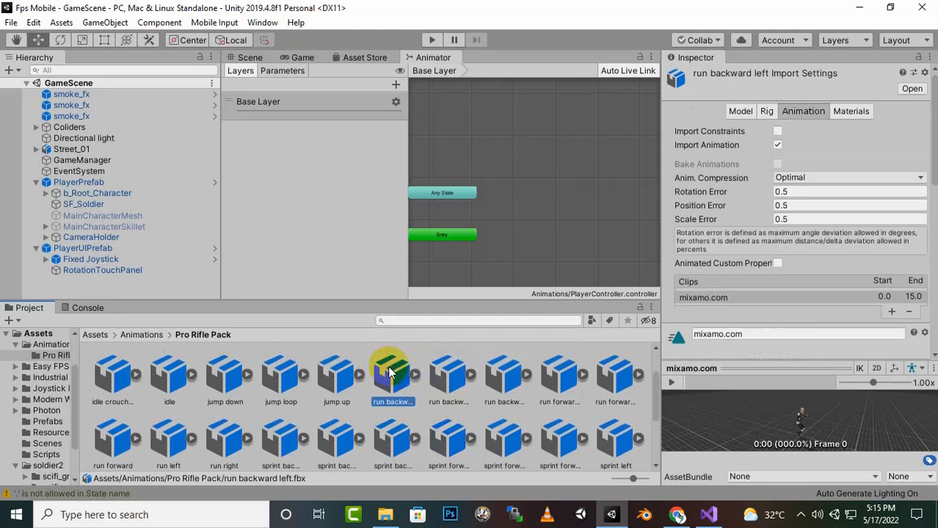
click(617, 382)
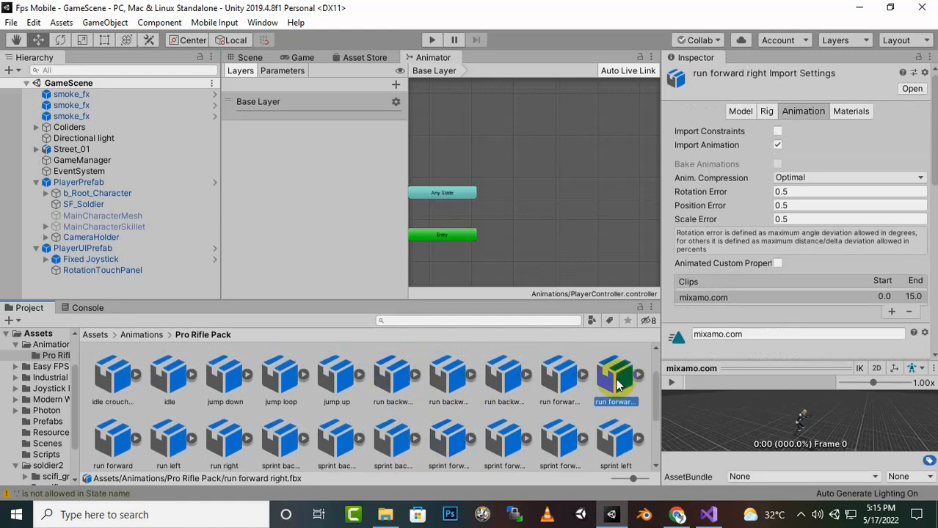
click(116, 436)
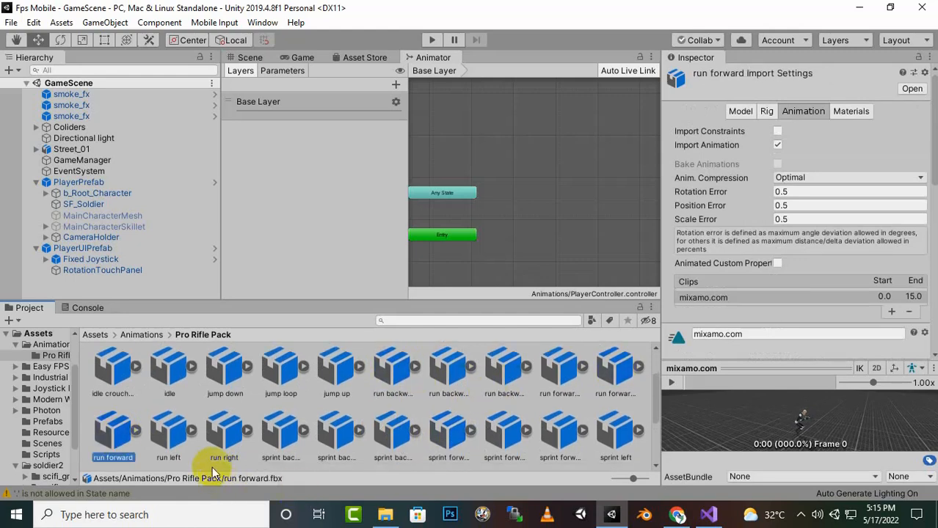
click(136, 435)
click(225, 431)
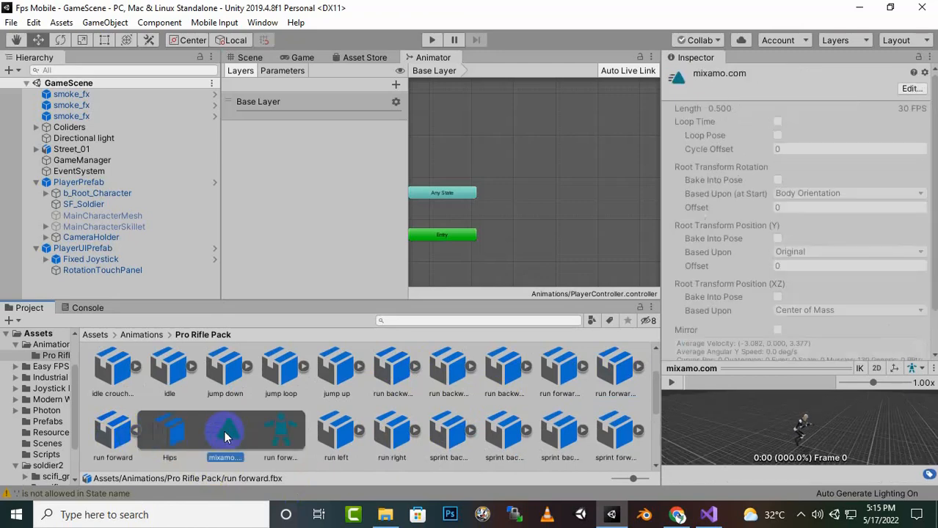
click(97, 423)
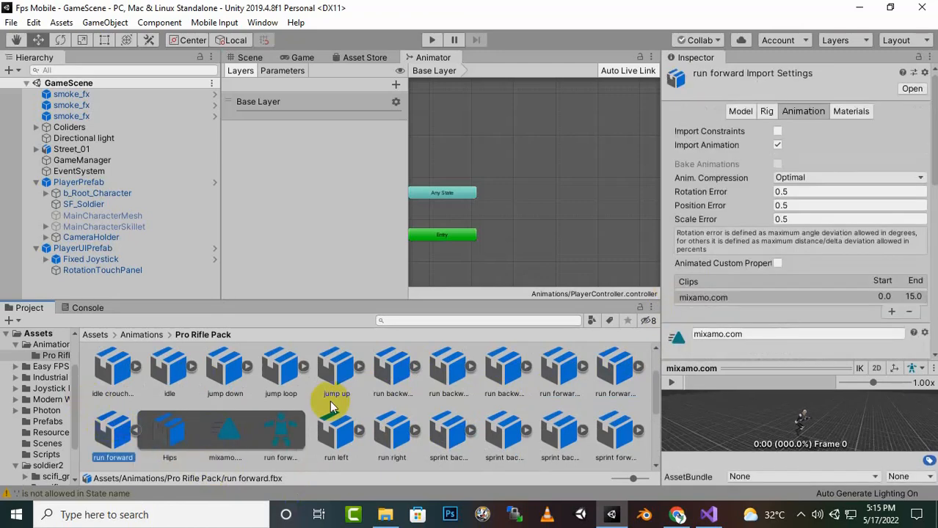
click(770, 334)
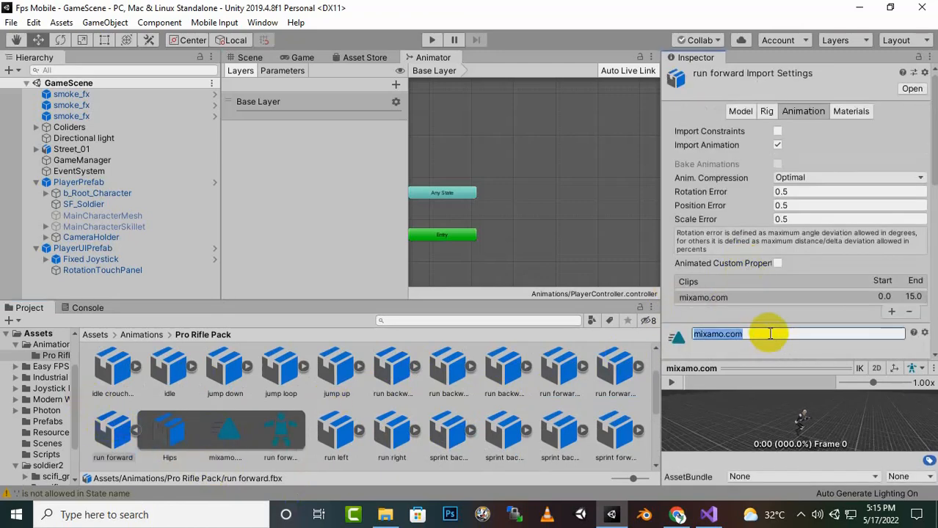
text(runforward)
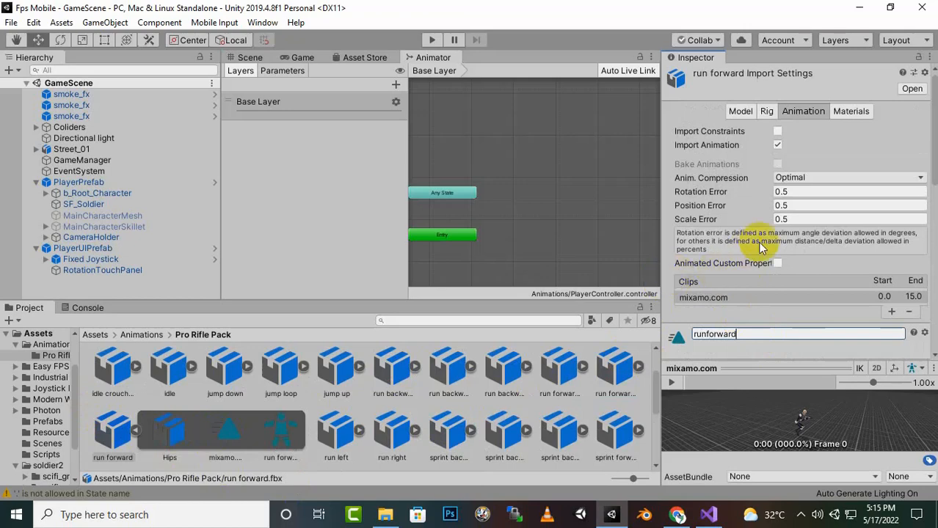
- Enable Loop Time and Loop Pose for the runforward clip and apply the import settings
scroll(758, 247, down, 4)
click(777, 180)
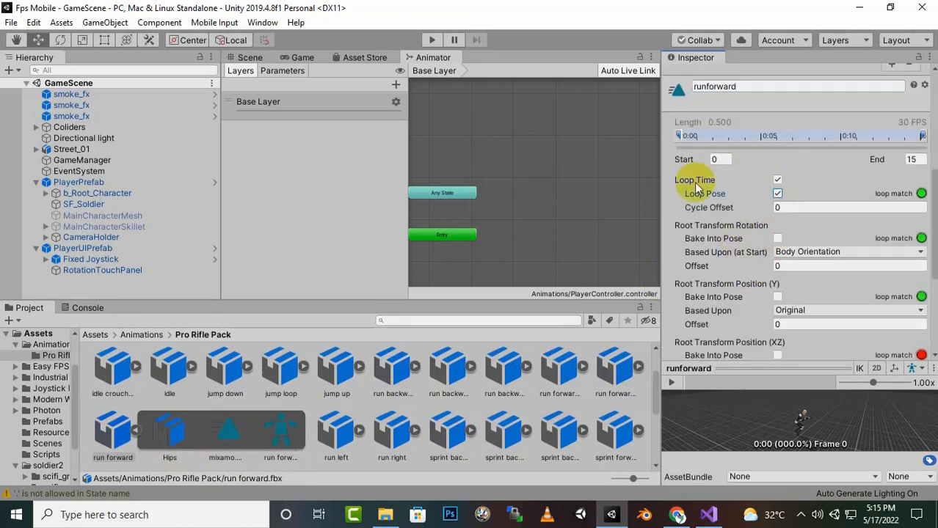
click(777, 193)
scroll(829, 224, down, 4)
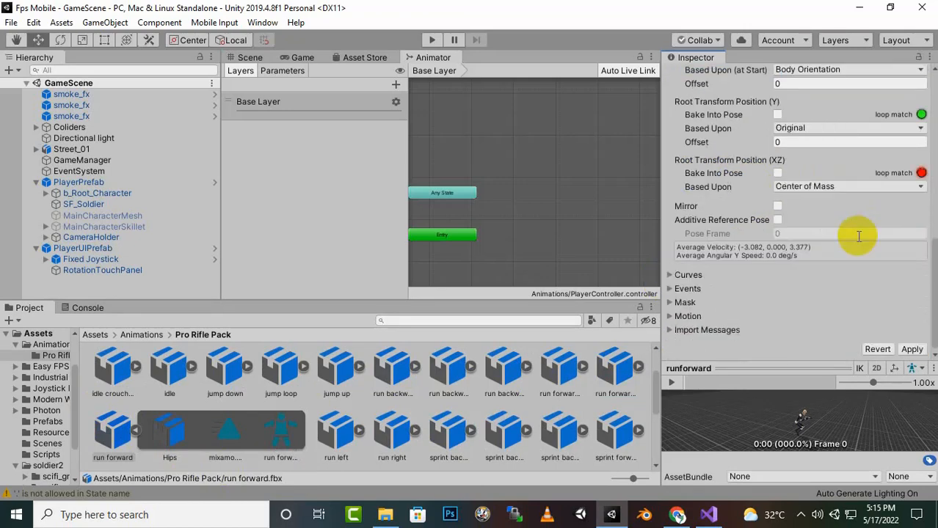
click(912, 350)
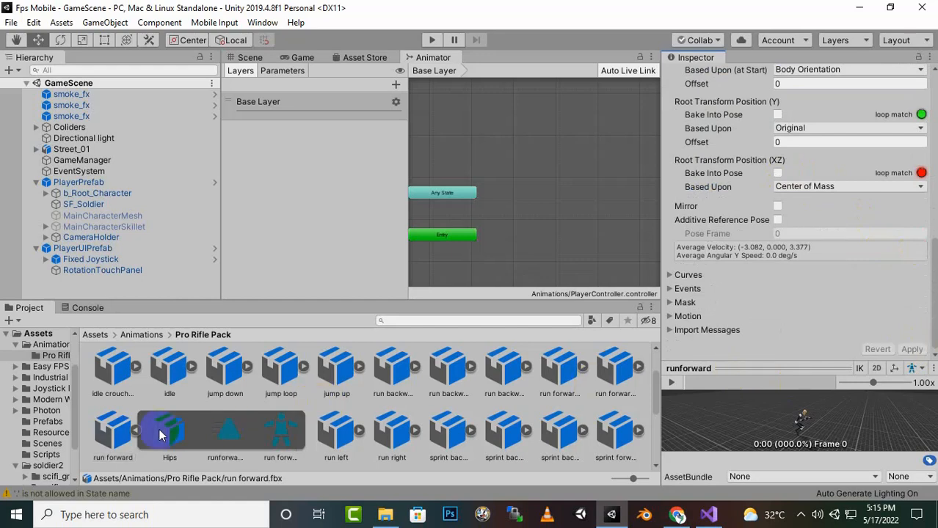
- Add the walkforward clip from the walk forward model as a state in the Base Layer graph, above and beyond Any State
scroll(352, 438, down, 5)
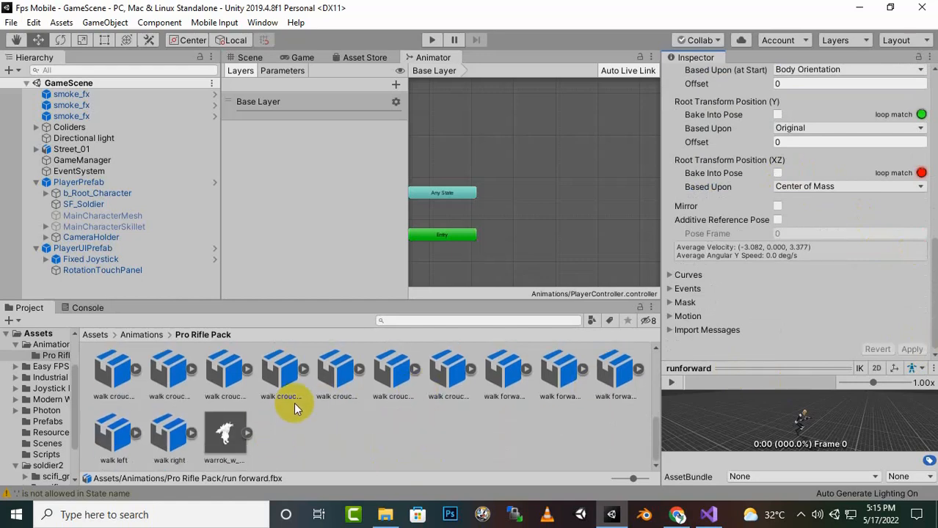
click(637, 369)
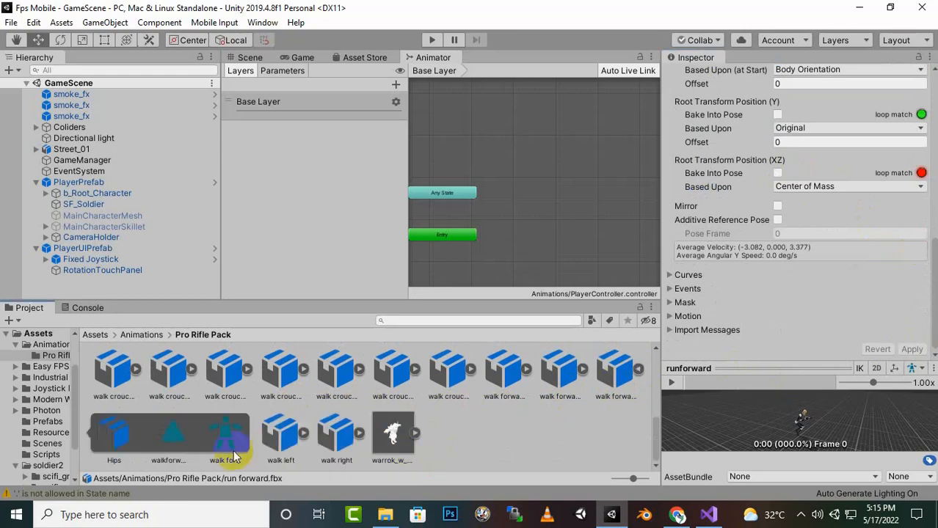
drag(195, 455, 536, 177)
click(601, 177)
scroll(572, 183, up, 4)
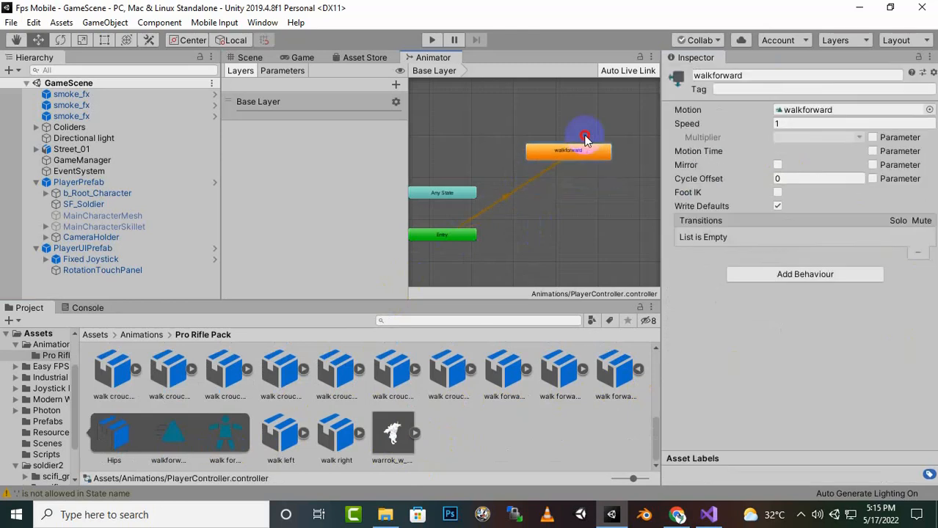
middle_drag(559, 188, 613, 197)
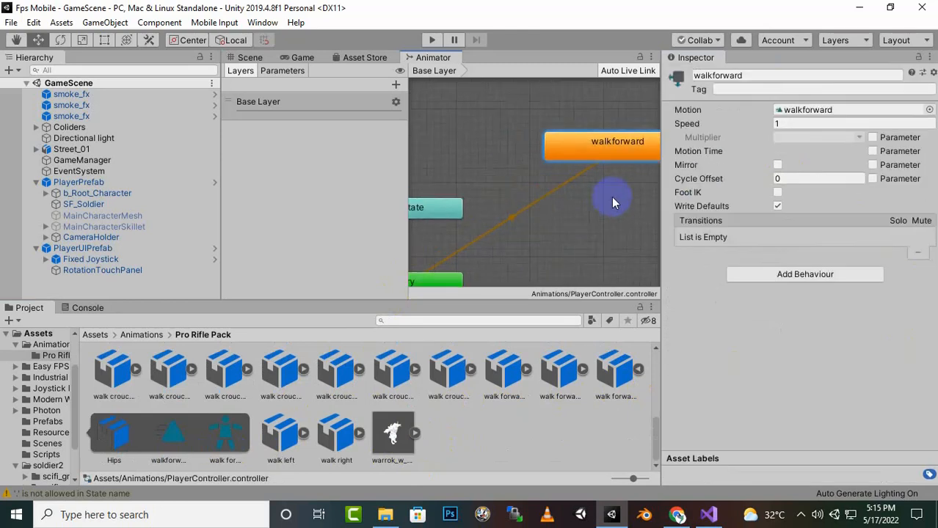
- Narrow the animator's layer list and the Inspector to enlarge the state graph area
click(404, 159)
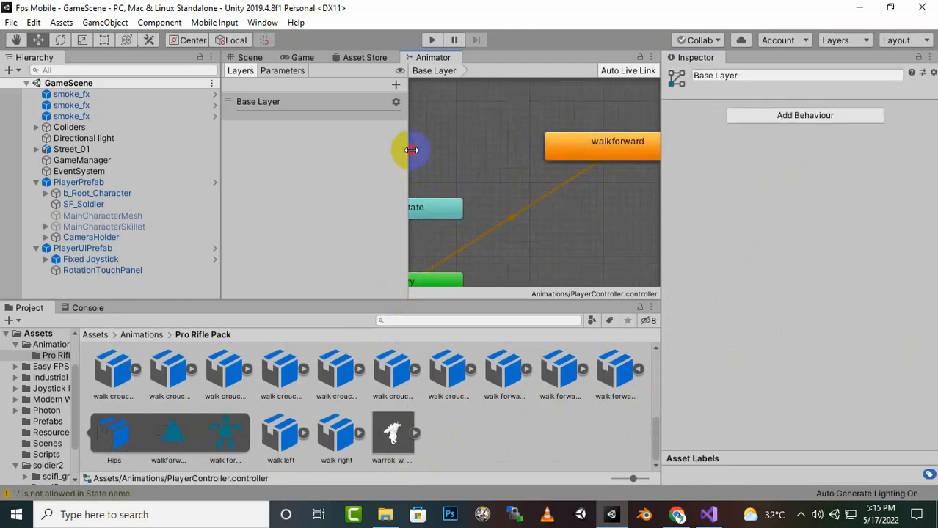
drag(411, 150, 274, 152)
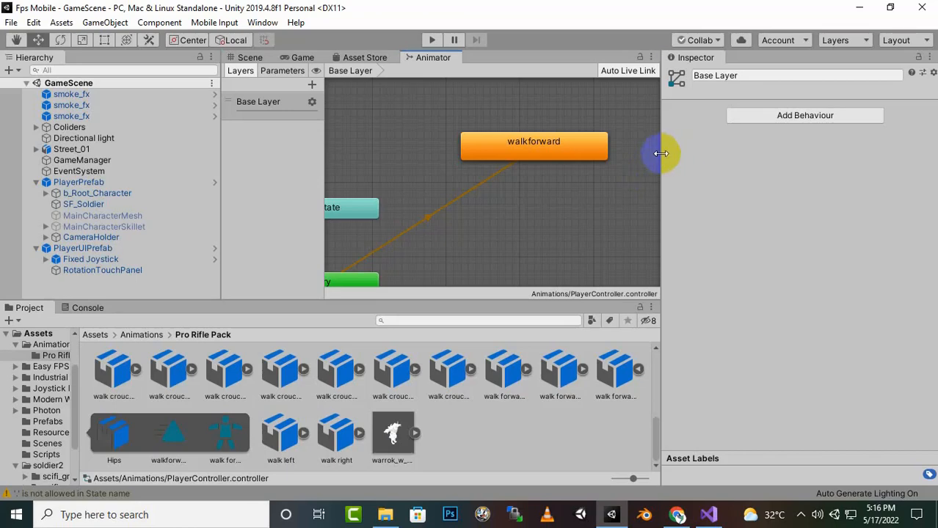
drag(660, 153, 748, 165)
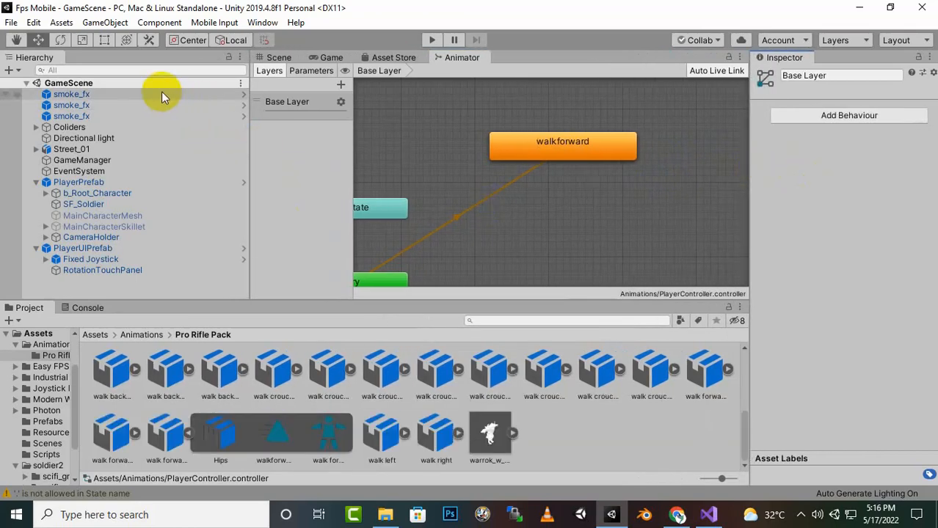
- Widen the Inspector and check the PlayerUIPrefab's Canvas, Canvas Scaler and Graphic Raycaster components
click(115, 250)
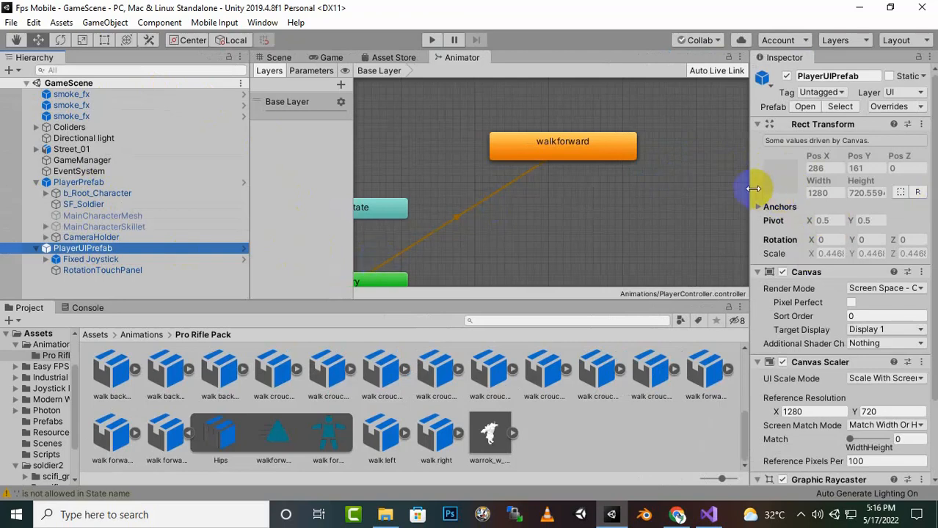
drag(753, 188, 690, 193)
scroll(789, 238, down, 3)
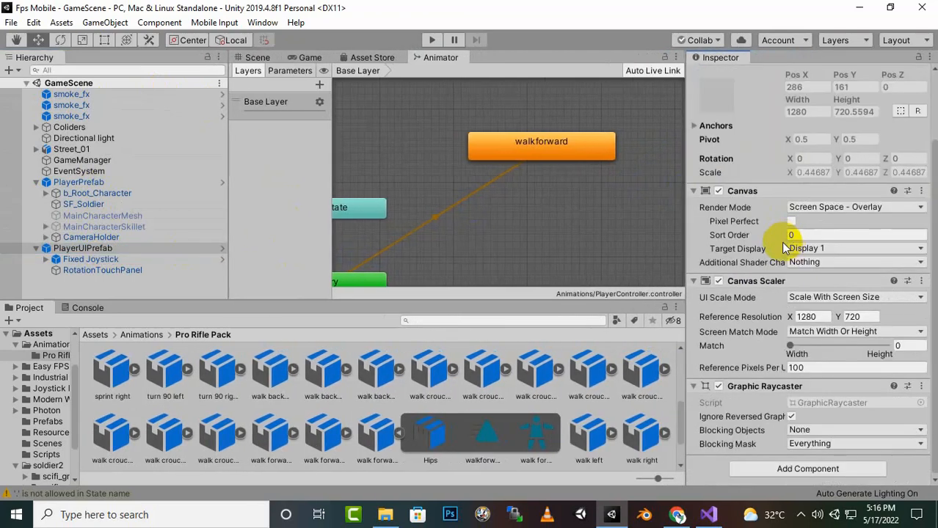
- Add an Animator component to PlayerUIPrefab and assign PlayerController from the Animations folder as its controller
click(759, 473)
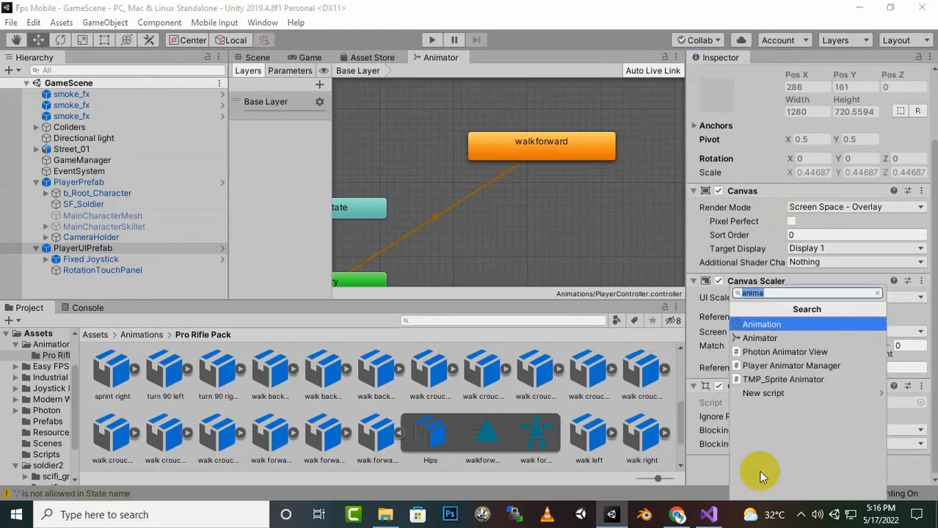
click(761, 338)
scroll(792, 357, down, 3)
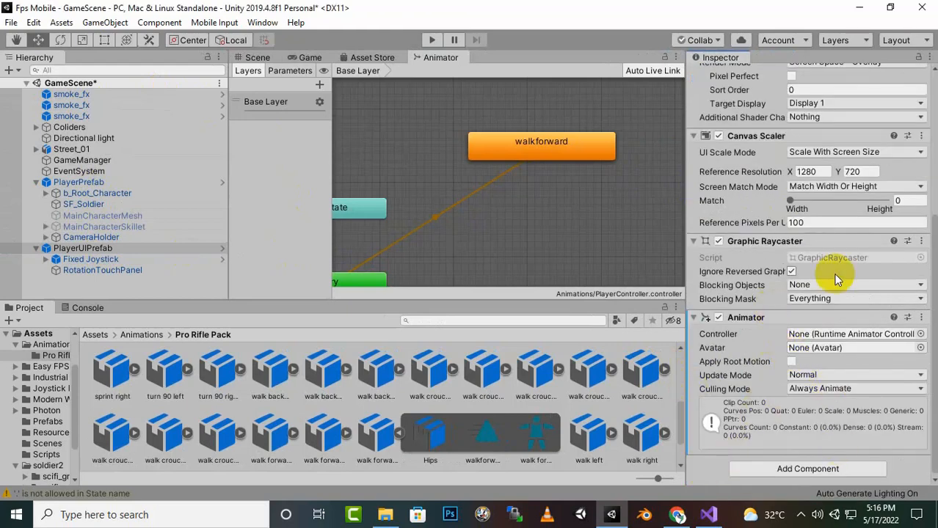
click(141, 335)
drag(370, 373, 828, 336)
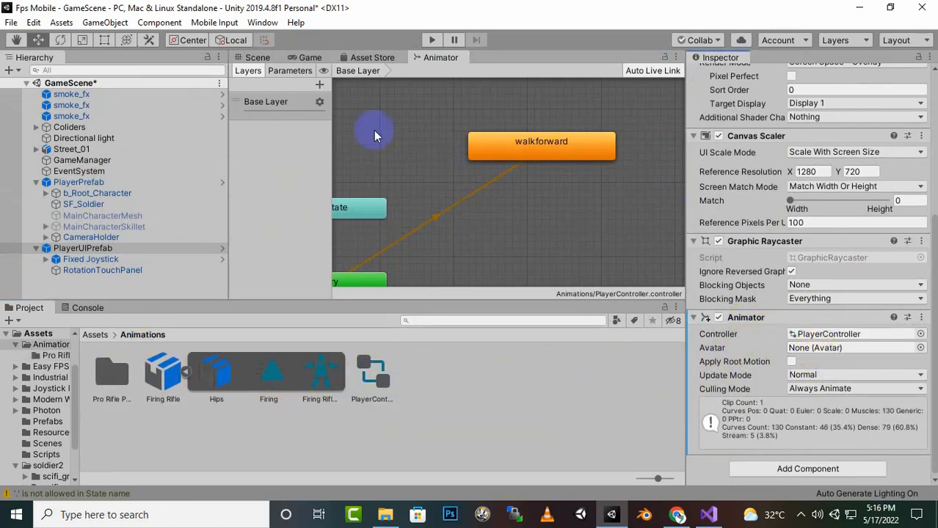
- Run the game, check the soldier's animation in the Scene view and stop play mode
click(258, 57)
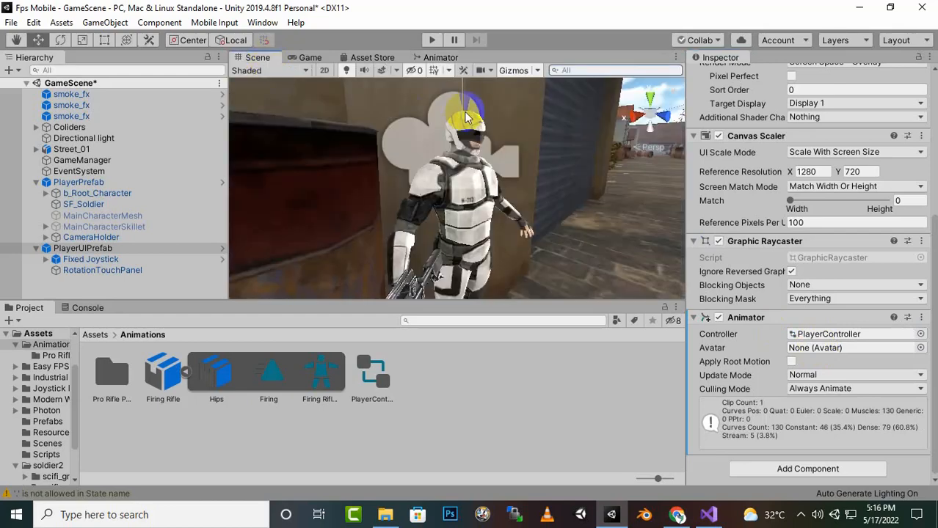
click(431, 40)
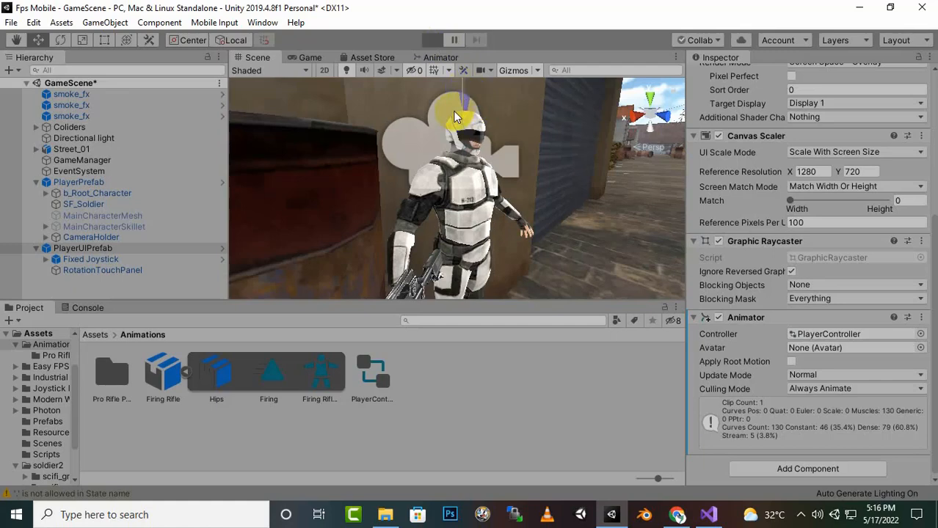
click(454, 41)
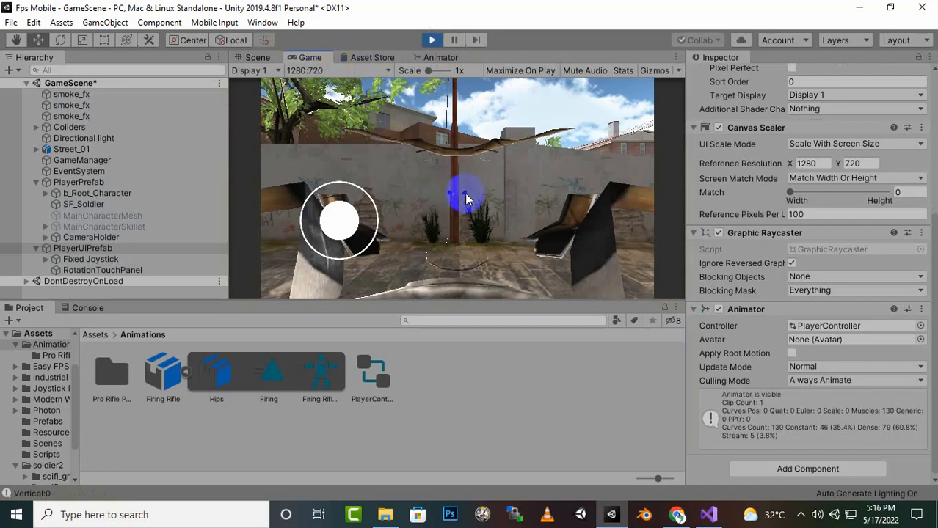
click(263, 58)
click(580, 277)
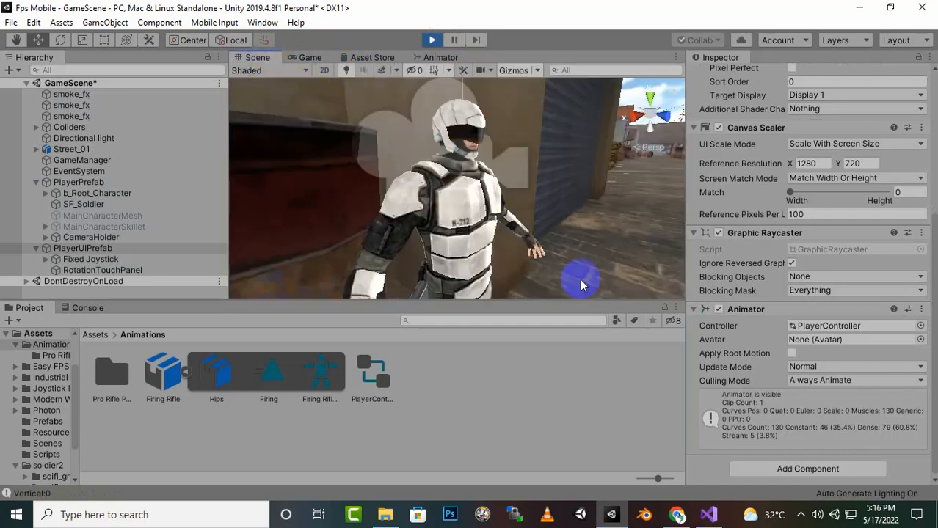
click(433, 40)
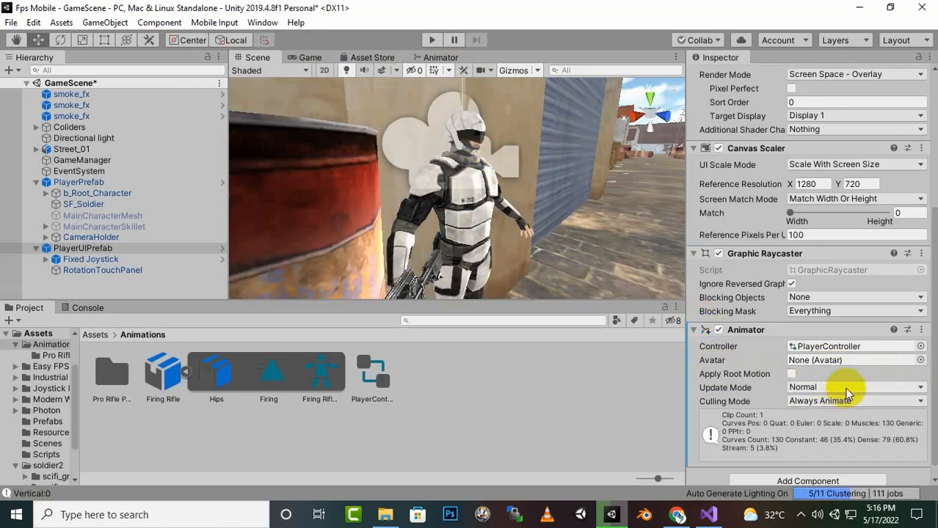
- Set the avatar of PlayerUIPrefab's Animator to scfi_model01_animationsAvatar, filtering the avatar list with "sc"
click(920, 359)
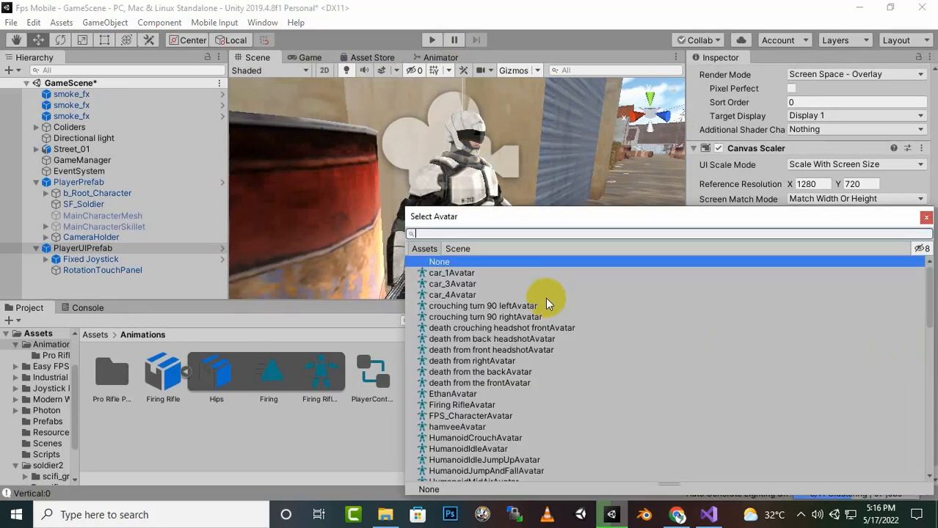
click(517, 308)
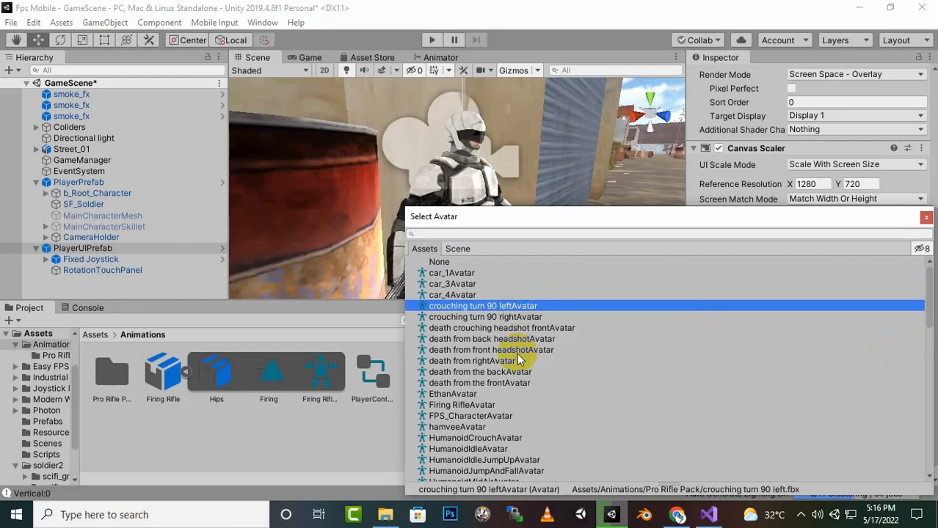
click(509, 233)
text(sc)
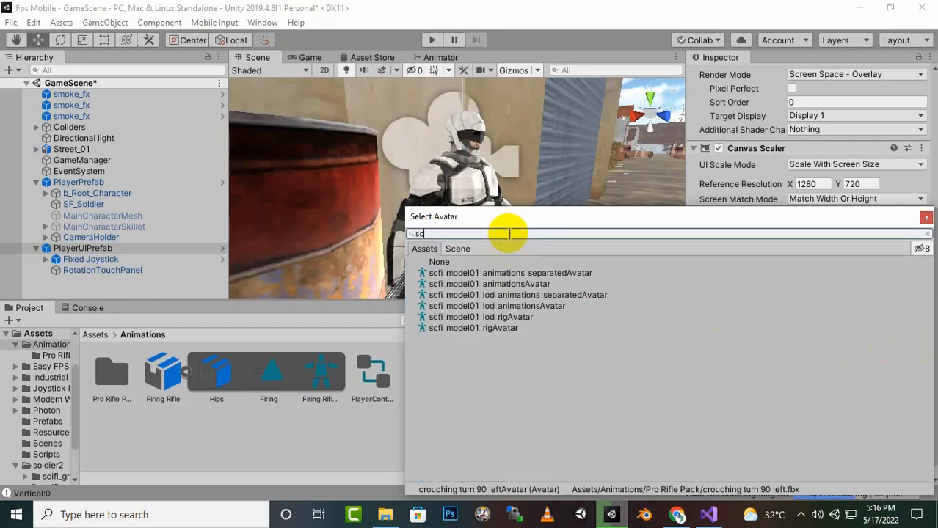
click(521, 285)
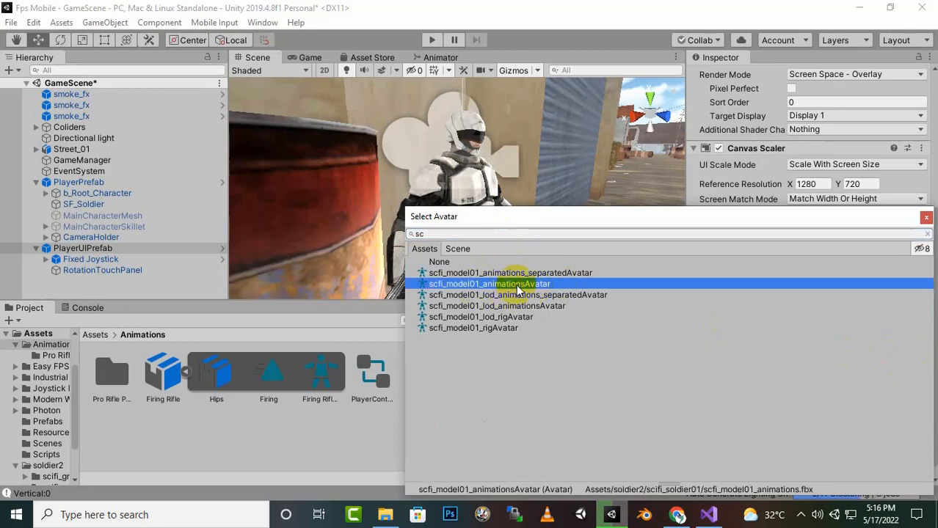
double_click(518, 285)
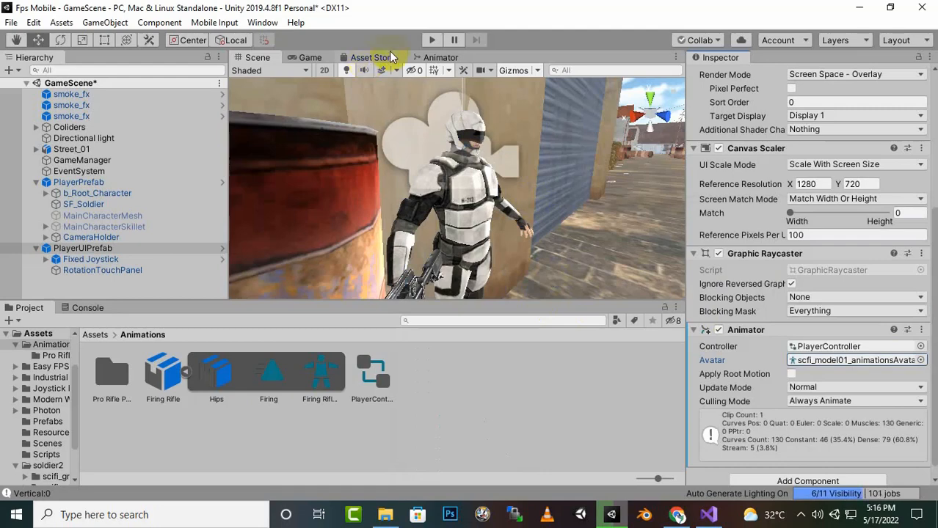
- Play the scene again with the avatar assigned to check whether the soldier animates, and exit play mode
click(432, 41)
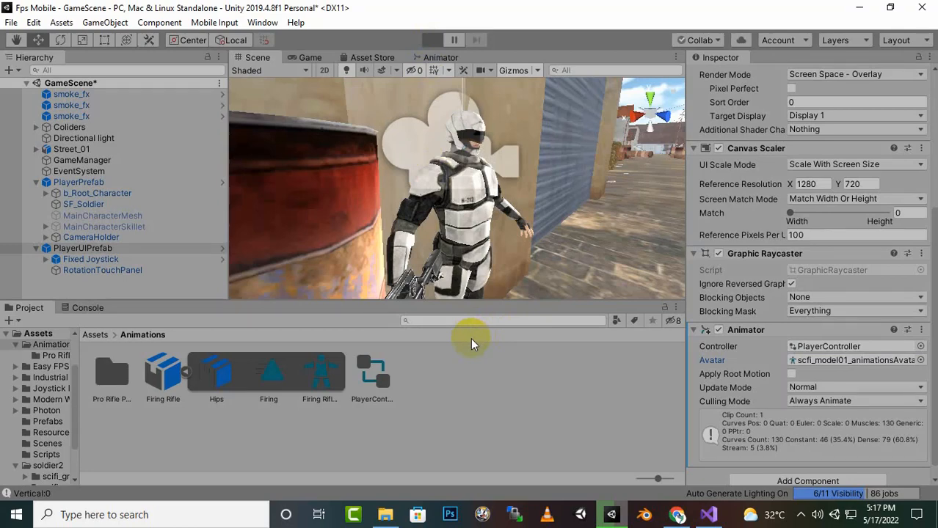
click(453, 42)
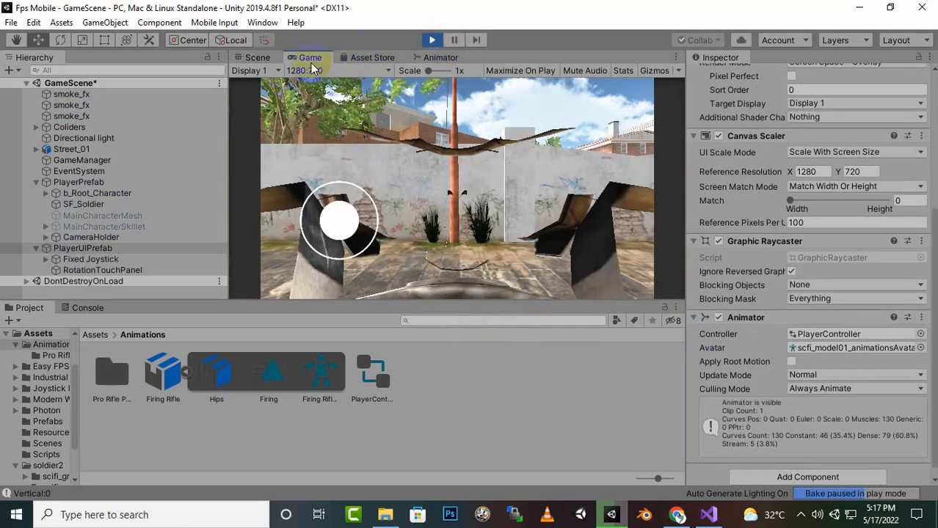
click(257, 57)
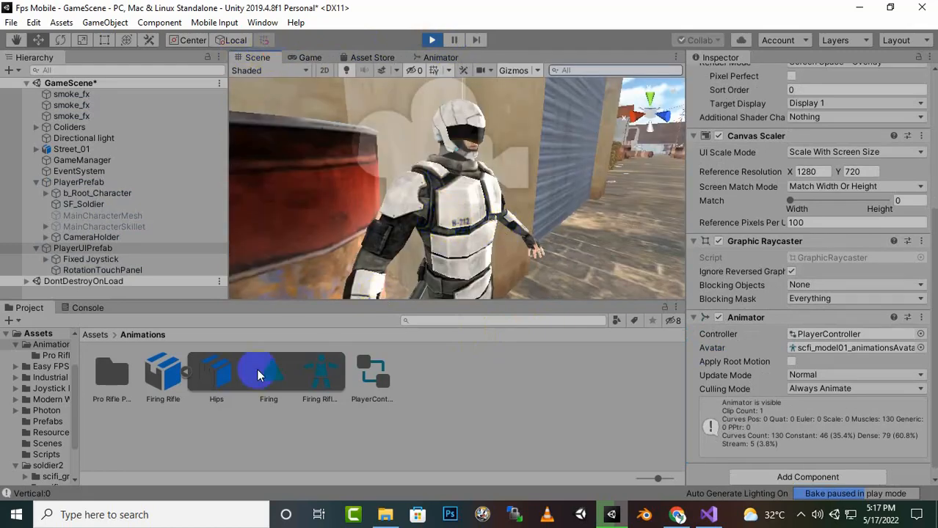
click(185, 372)
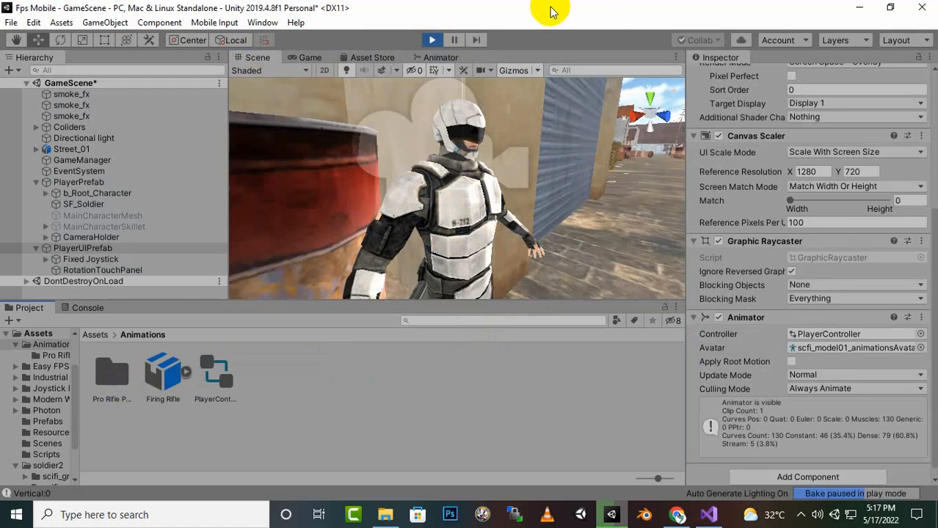
click(432, 41)
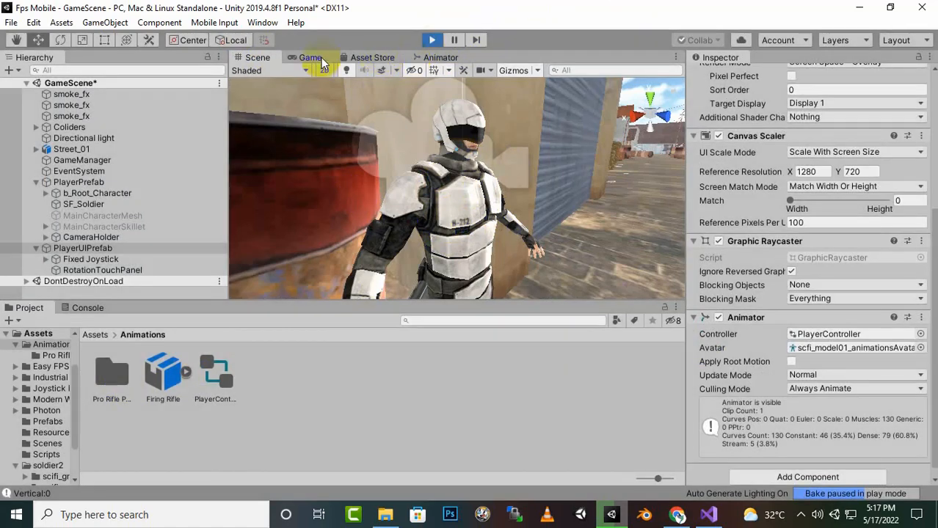
- Examine the walkforward state's settings in the Base Layer graph and the components attached to PlayerPrefab
click(435, 60)
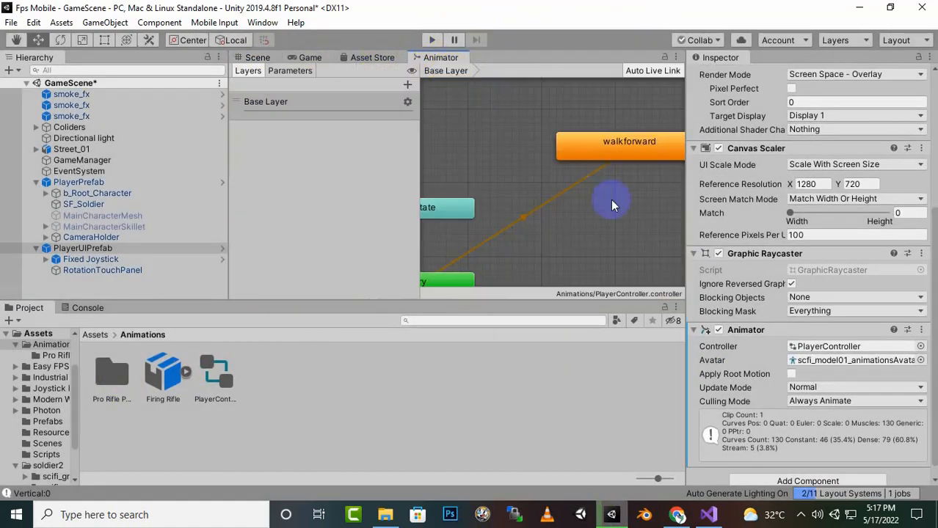
scroll(614, 205, down, 3)
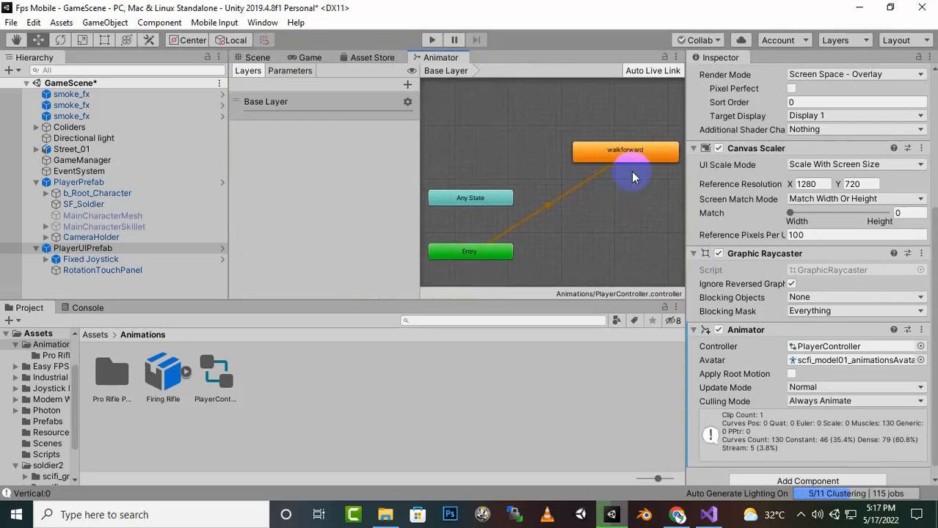
click(640, 157)
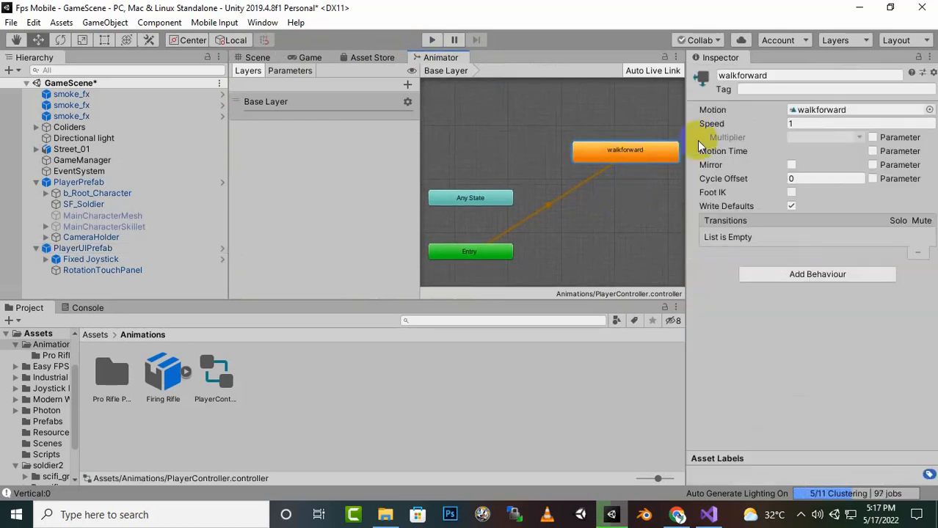
click(573, 235)
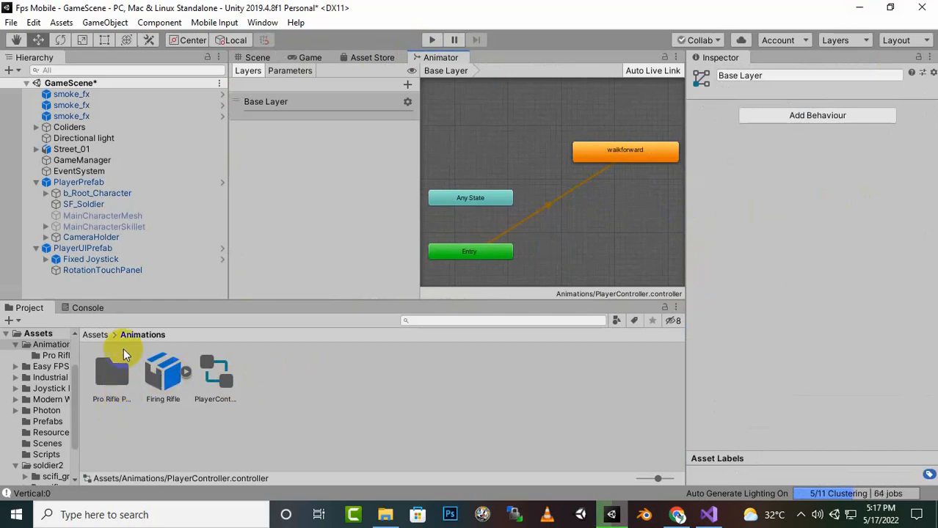
click(257, 57)
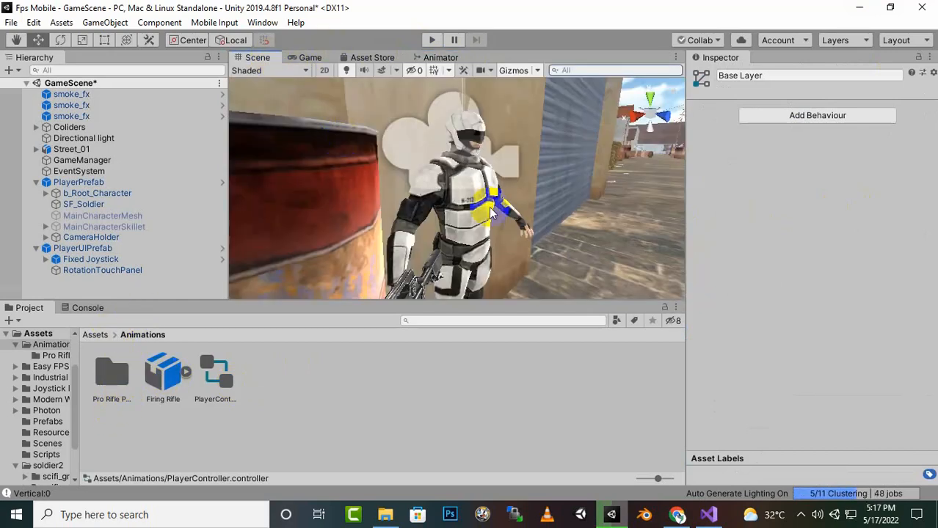
click(121, 183)
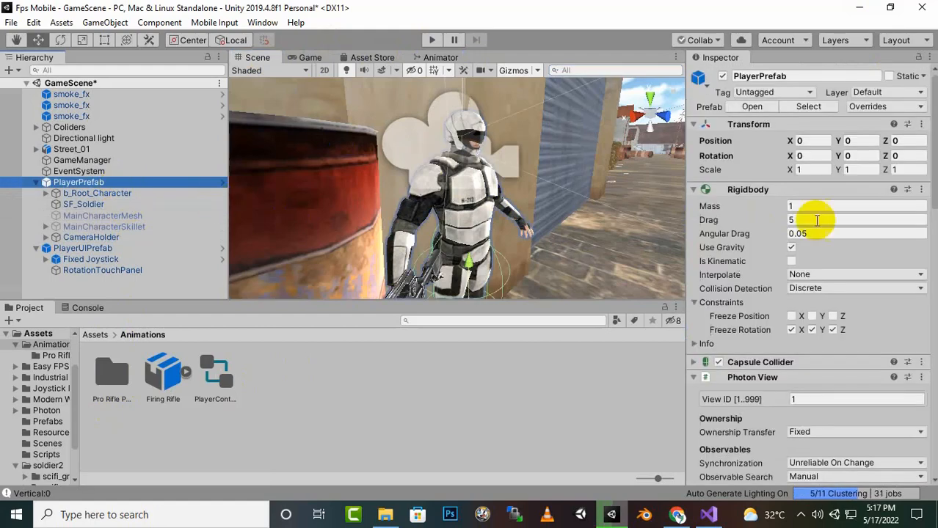
scroll(844, 264, down, 10)
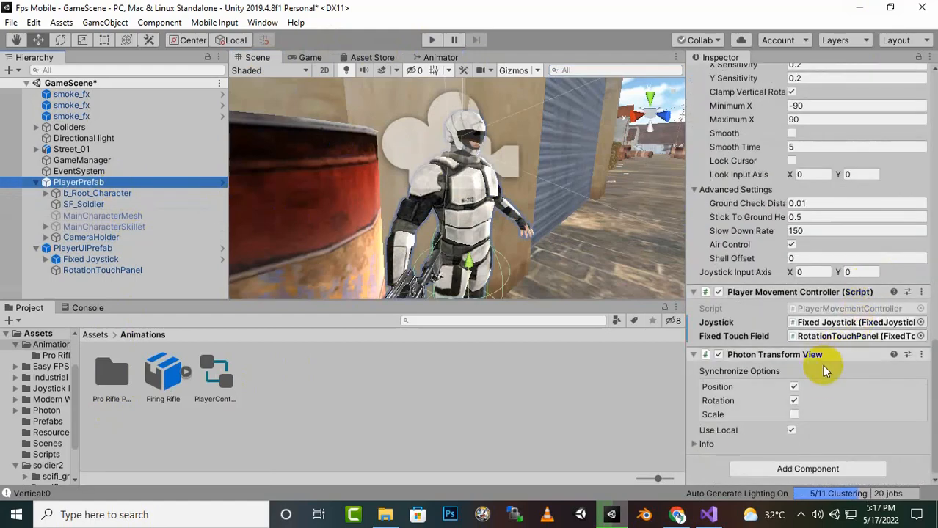
scroll(820, 386, up, 10)
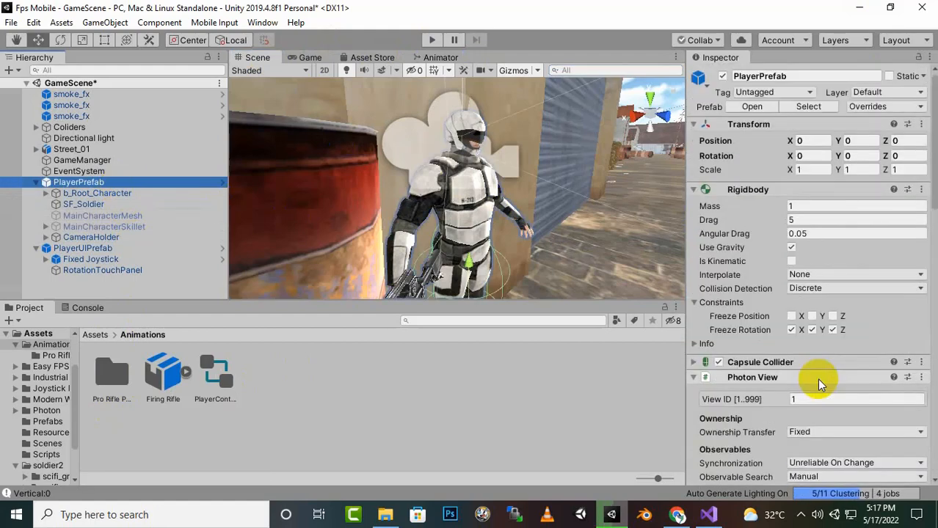
- Remove the Animator component from PlayerUIPrefab, dismissing the transform hierarchy optimization
click(120, 246)
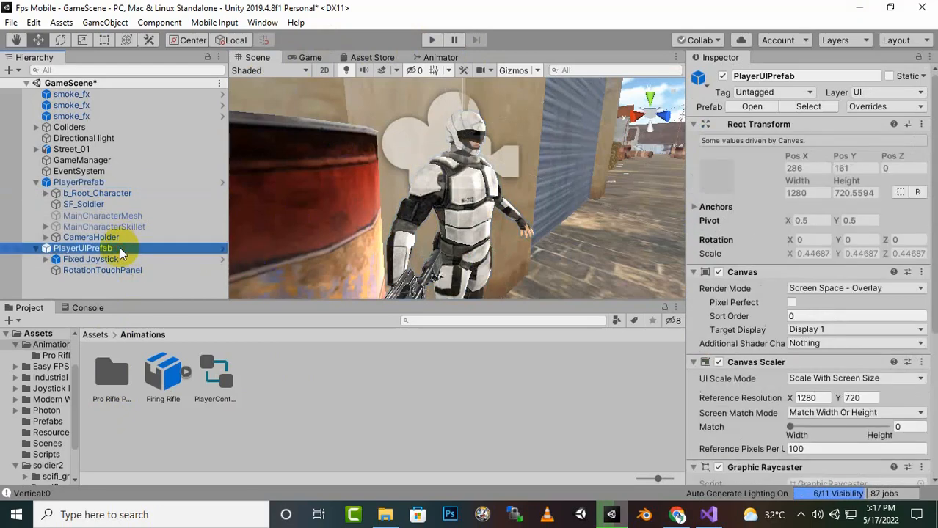
scroll(811, 249, down, 5)
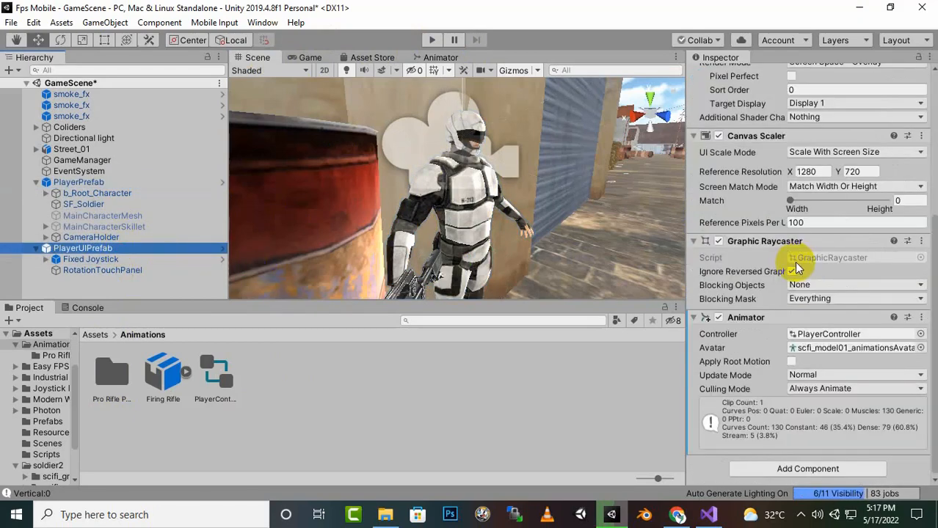
click(920, 317)
click(904, 316)
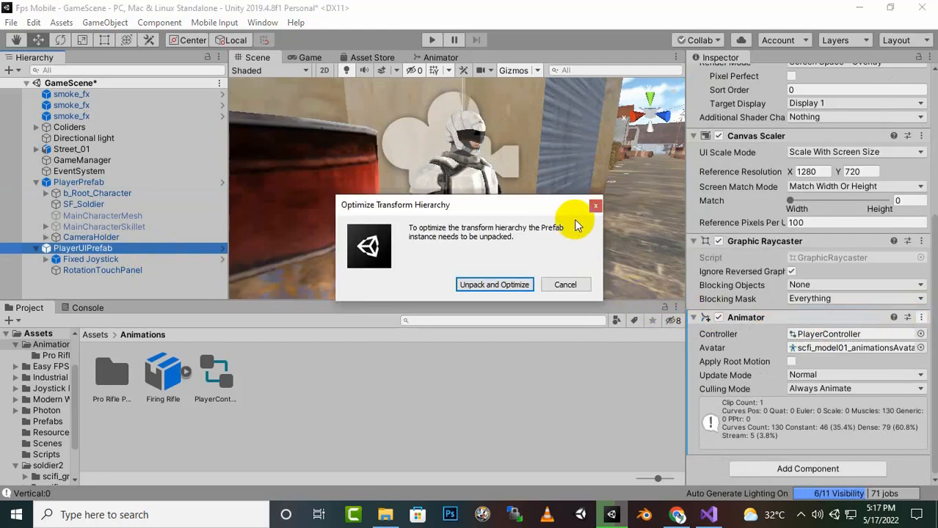
click(598, 198)
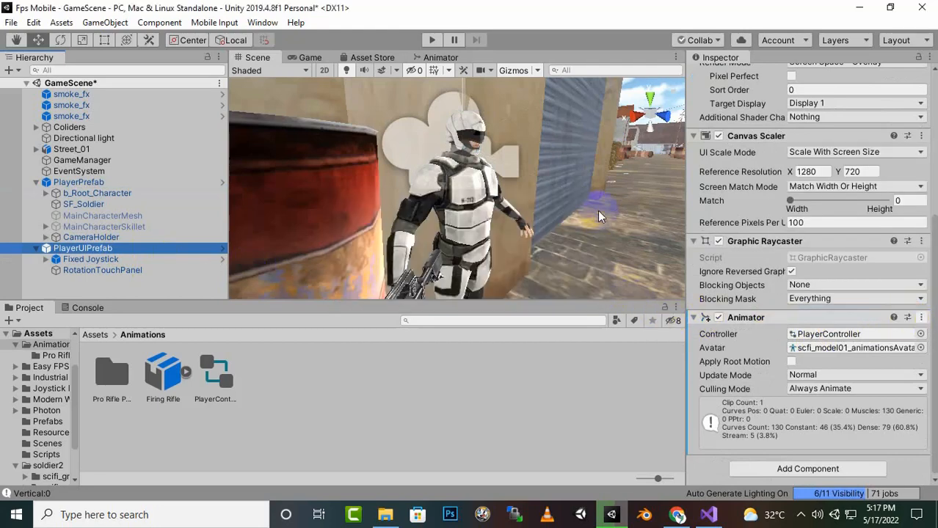
click(923, 319)
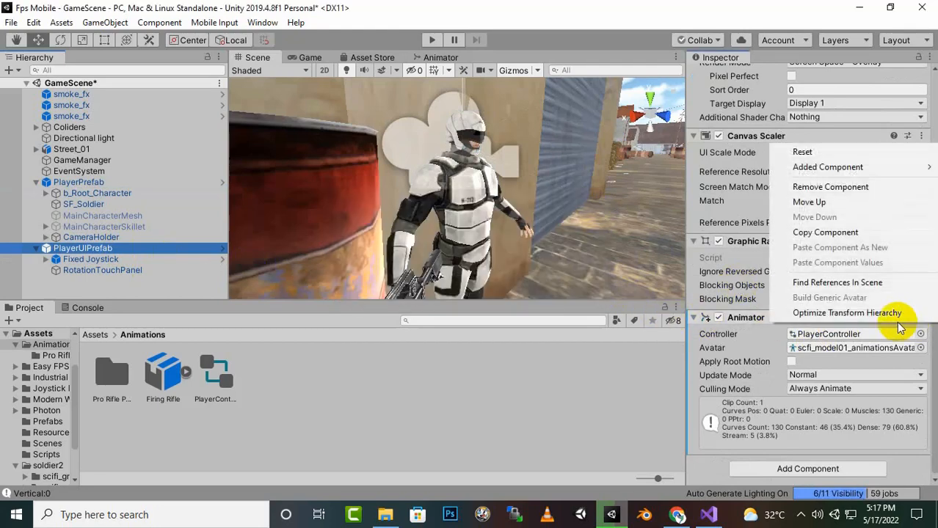
click(851, 187)
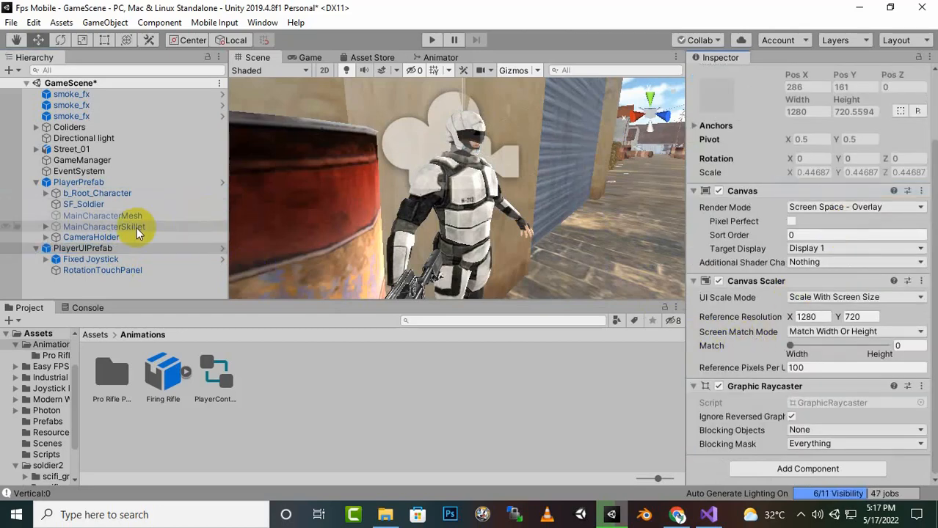
- Add an Animator component to PlayerPrefab
click(124, 182)
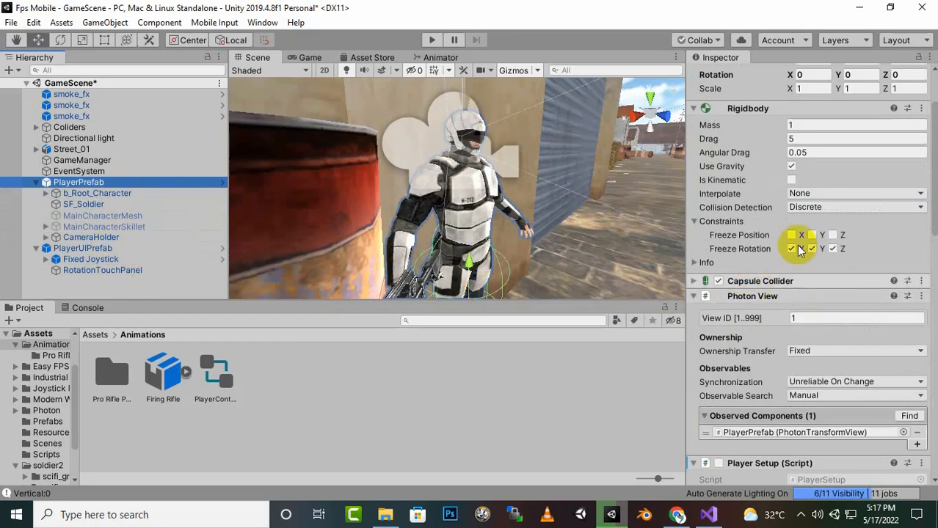
scroll(881, 310, down, 10)
click(779, 467)
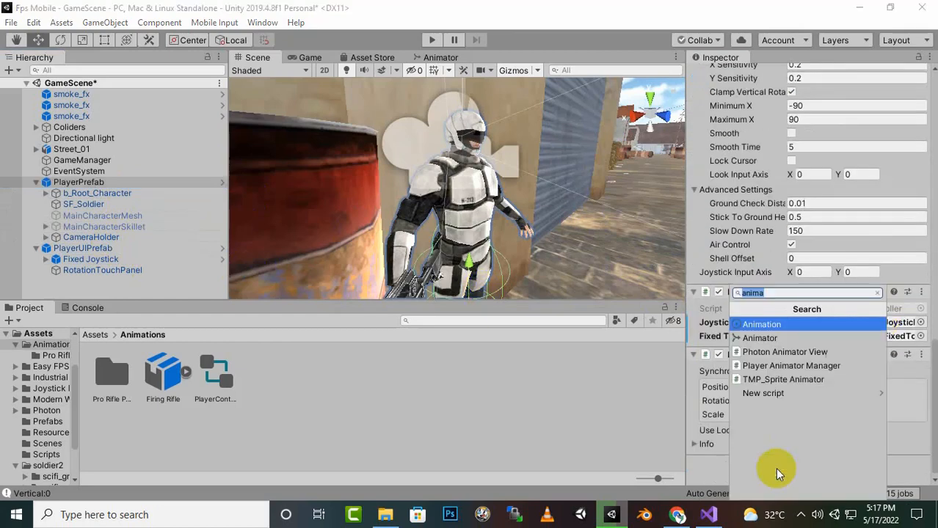
click(759, 339)
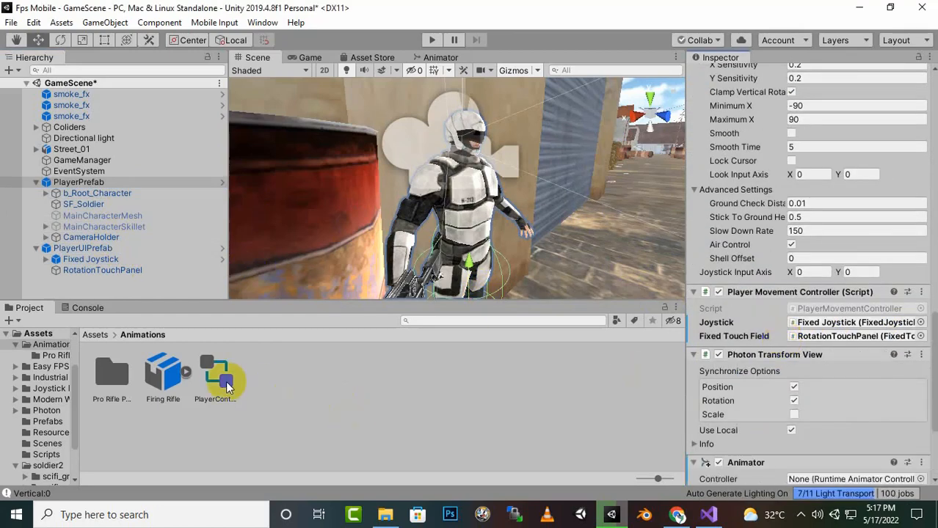
- Assign PlayerController as the Animator's controller on PlayerPrefab, and briefly play the scene to check the soldier in the Scene view
scroll(787, 476, down, 3)
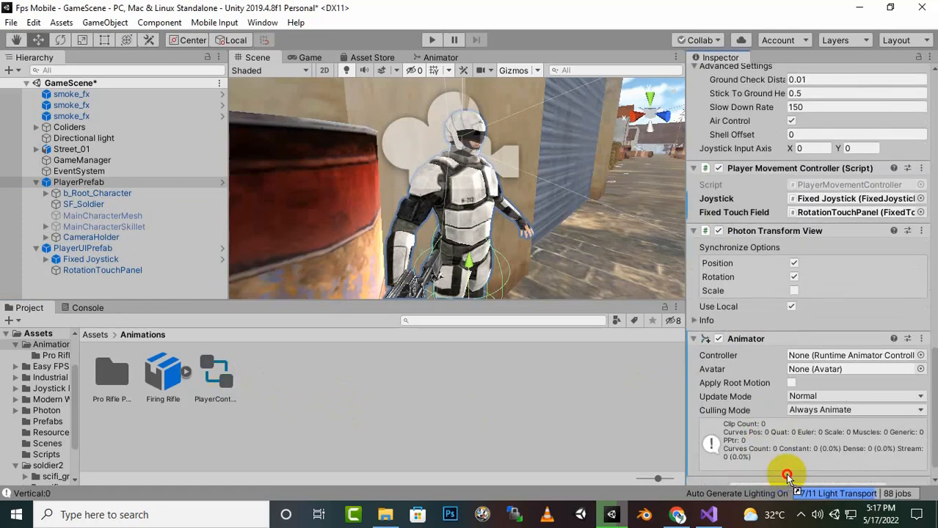
drag(786, 475, 831, 342)
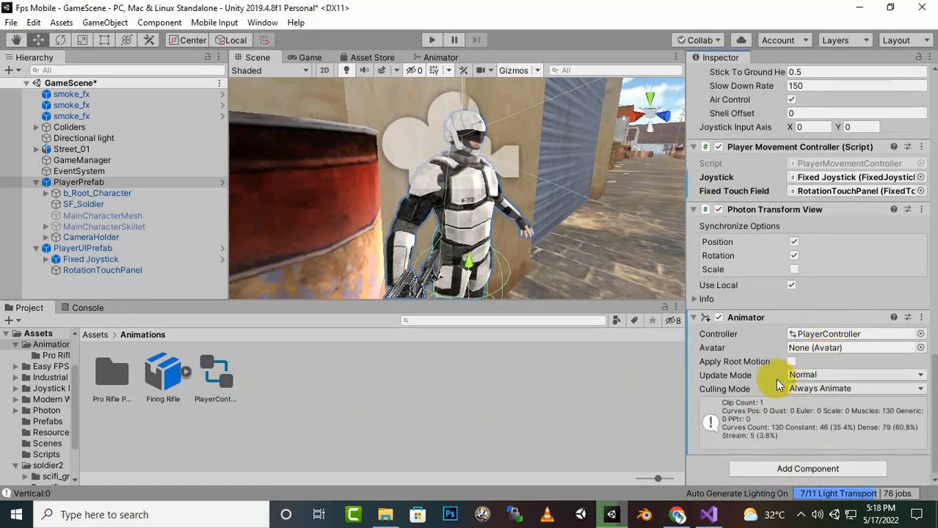
click(432, 40)
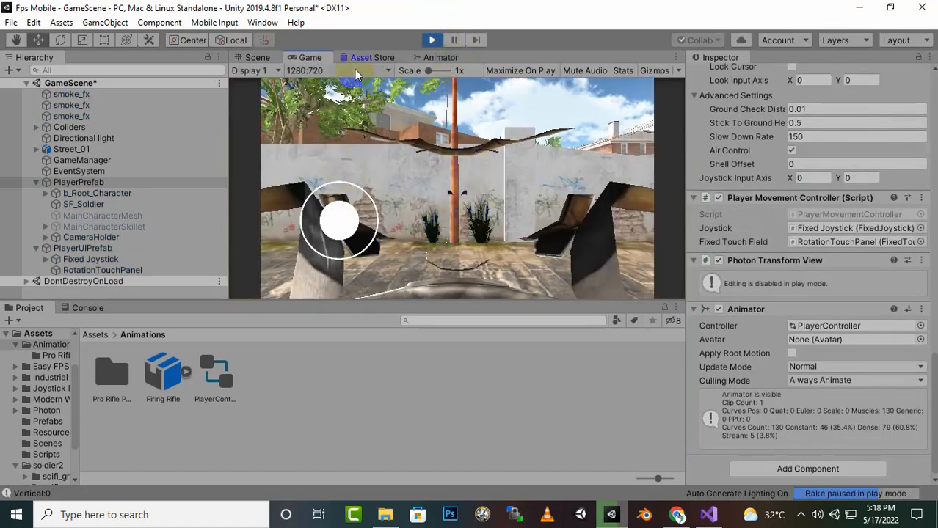
click(256, 59)
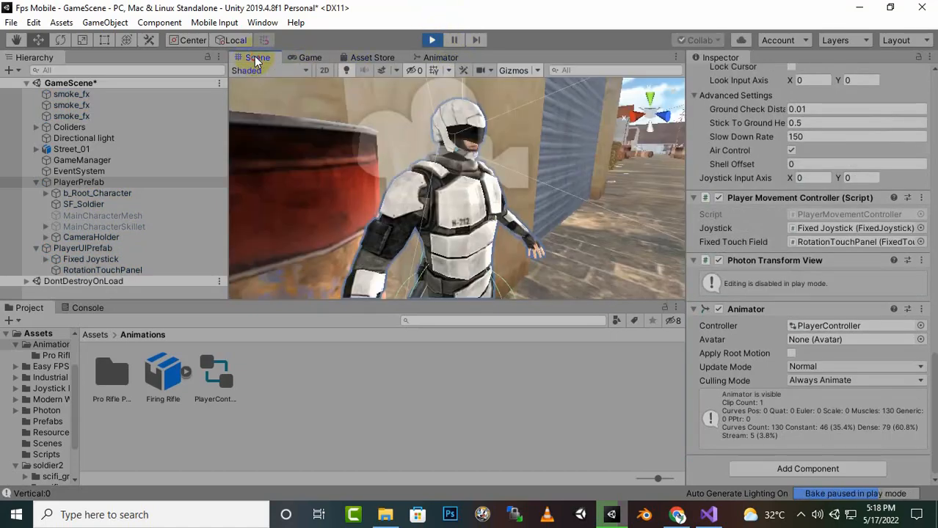
click(434, 40)
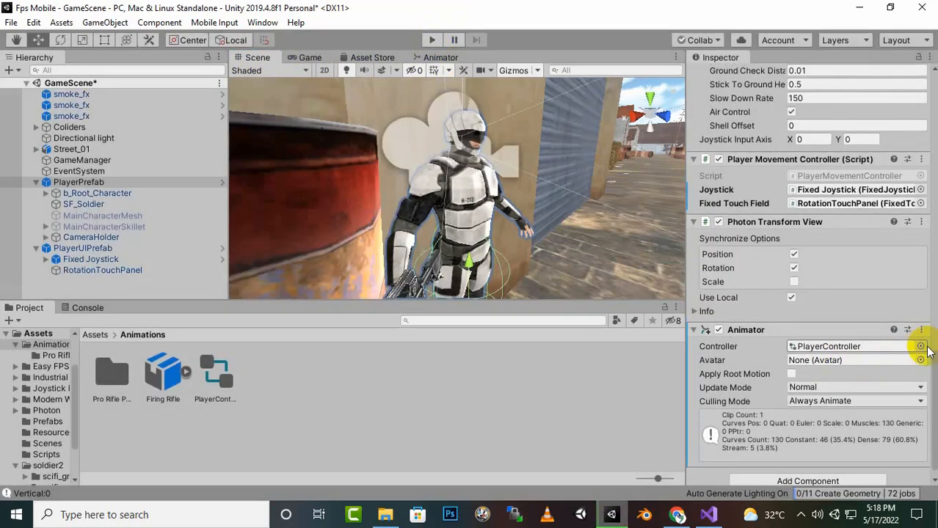
- Set the Animator's avatar to scfi_model01_animationsAvatar and save the scene
click(920, 361)
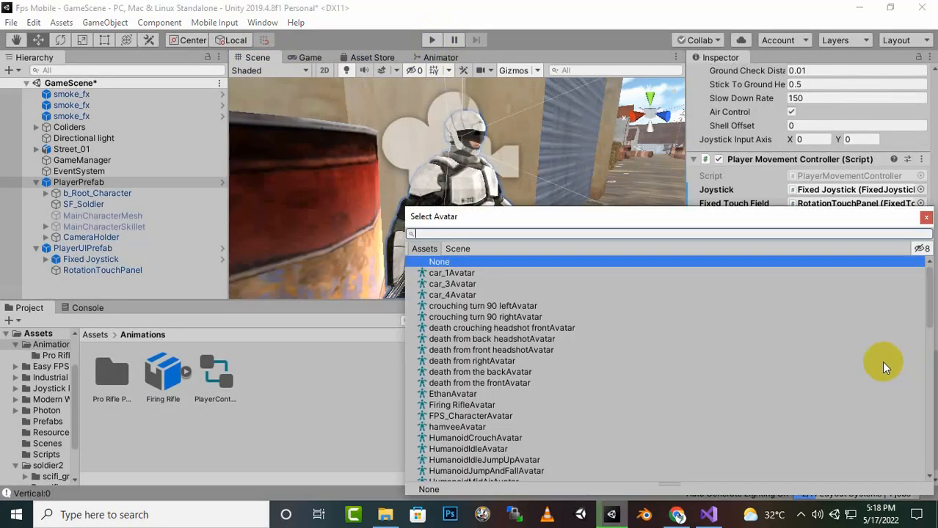
text(d)
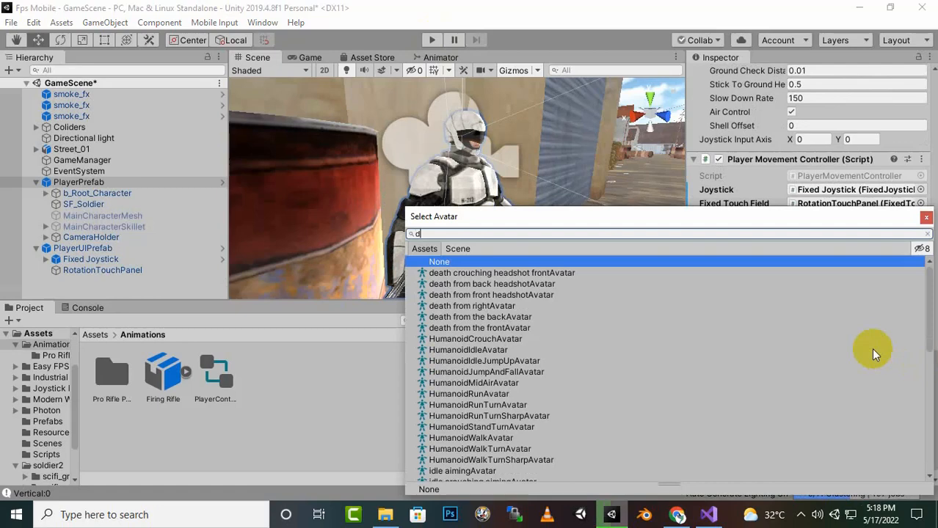
key(BackSpace)
text(sc)
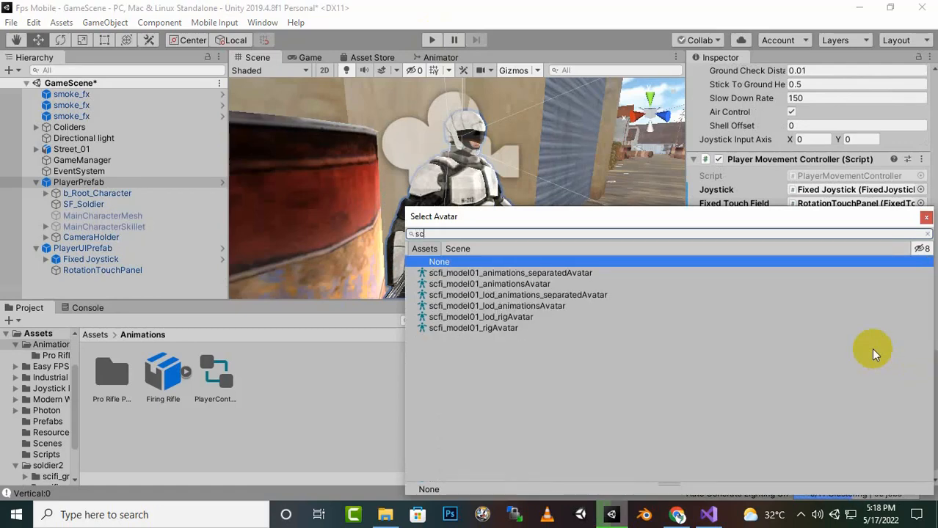
double_click(532, 284)
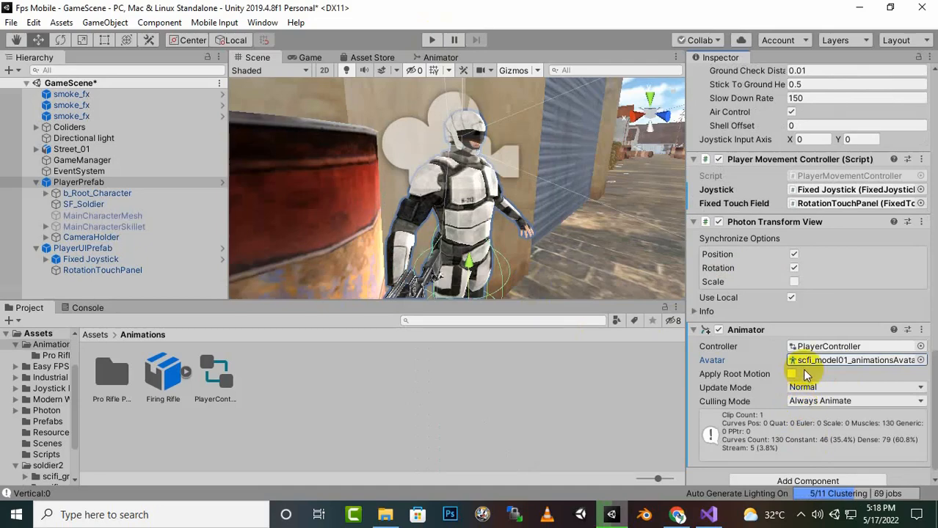
key(ctrl+s)
- Play the scene, examine the soldier's animation and rifle pose from several angles in the Scene view, and exit play mode
click(433, 39)
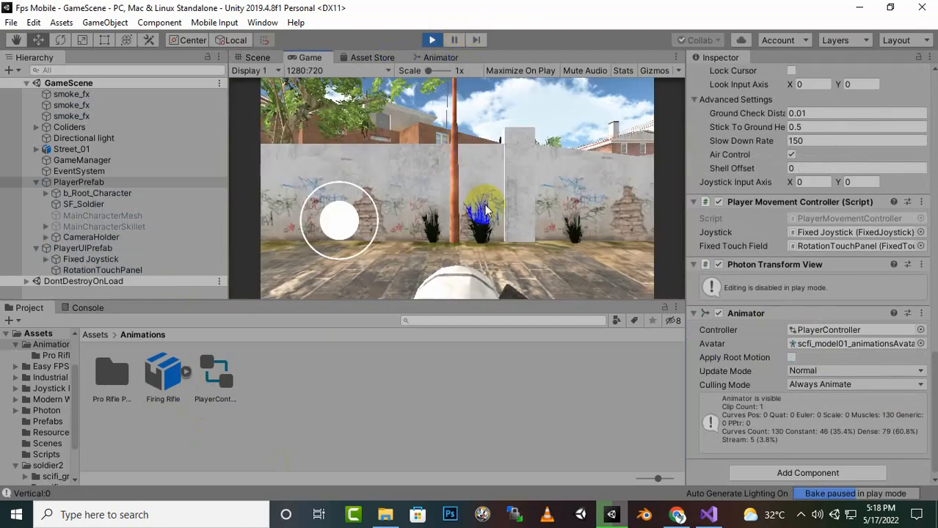
click(253, 57)
scroll(479, 142, down, 6)
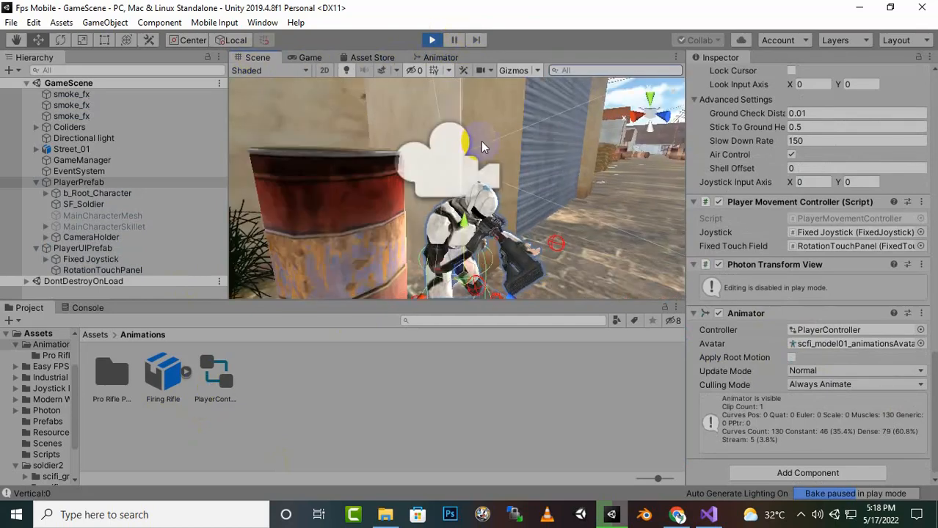
scroll(539, 215, up, 1)
middle_drag(544, 219, 546, 188)
scroll(544, 193, up, 8)
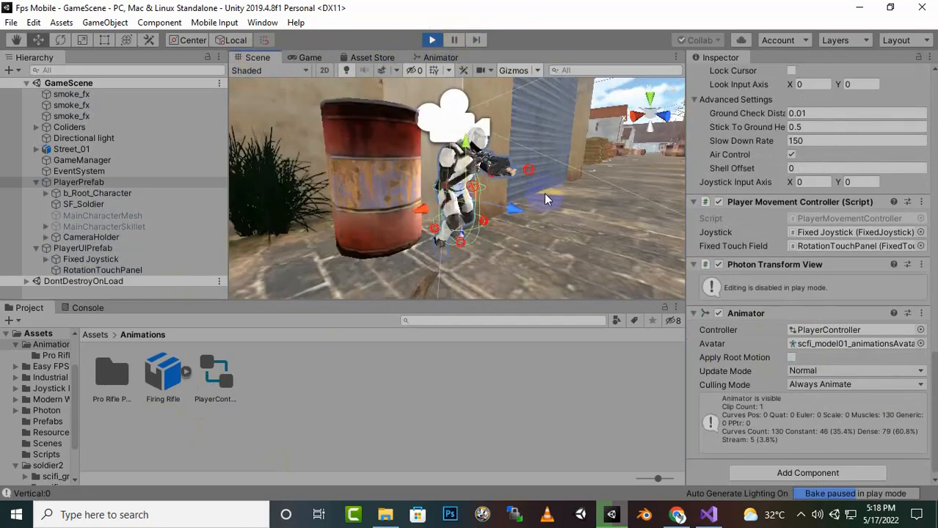
middle_drag(556, 254, 487, 255)
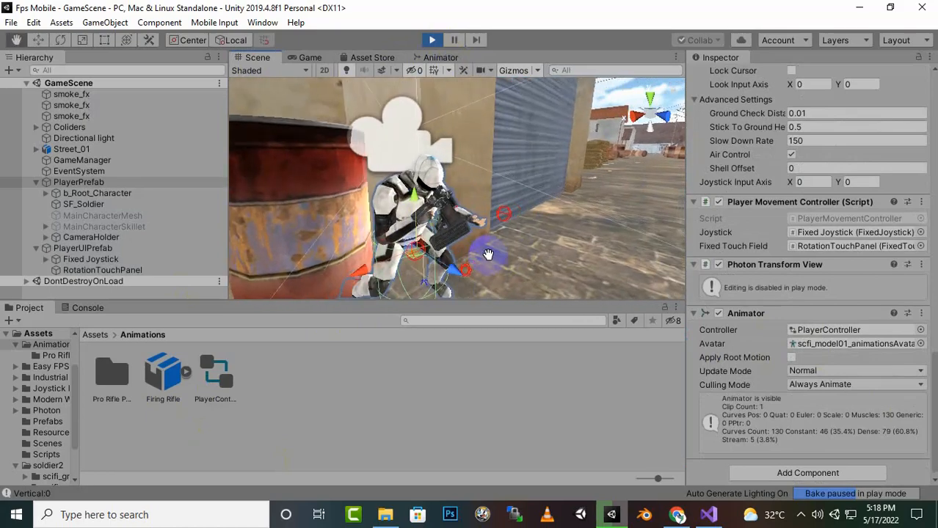
scroll(482, 254, up, 3)
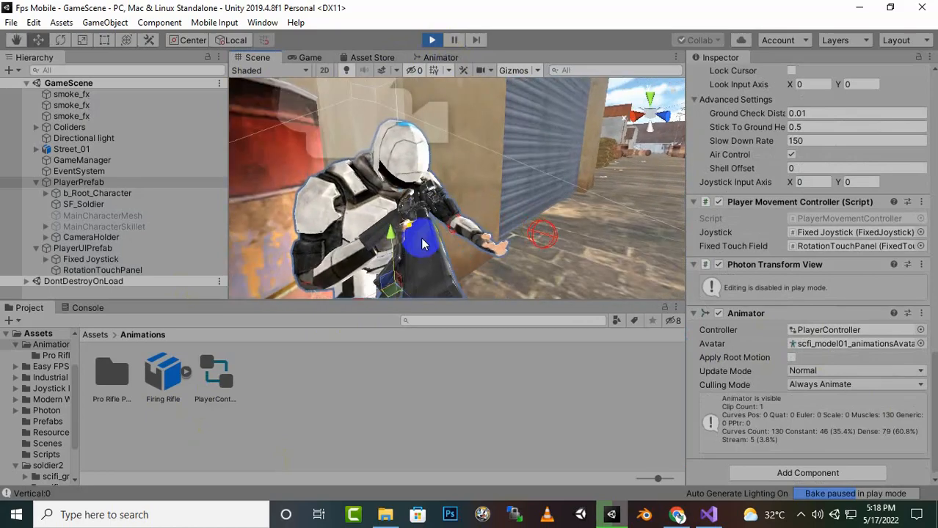
alt+drag(524, 184, 548, 125)
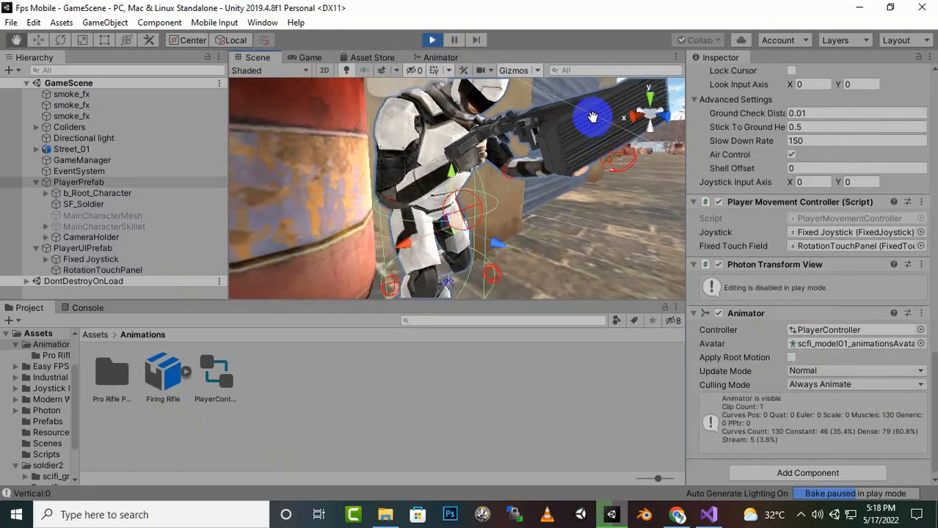
scroll(444, 260, down, 4)
scroll(444, 260, up, 2)
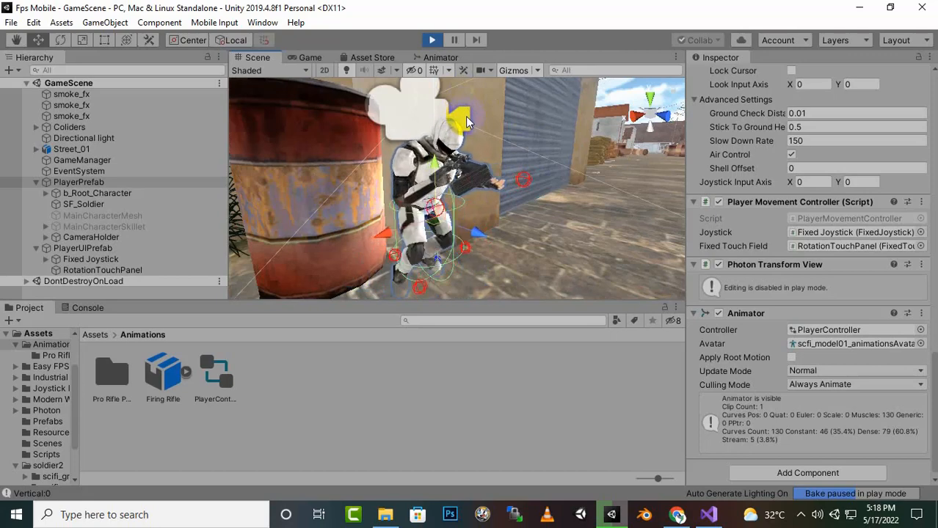
click(430, 42)
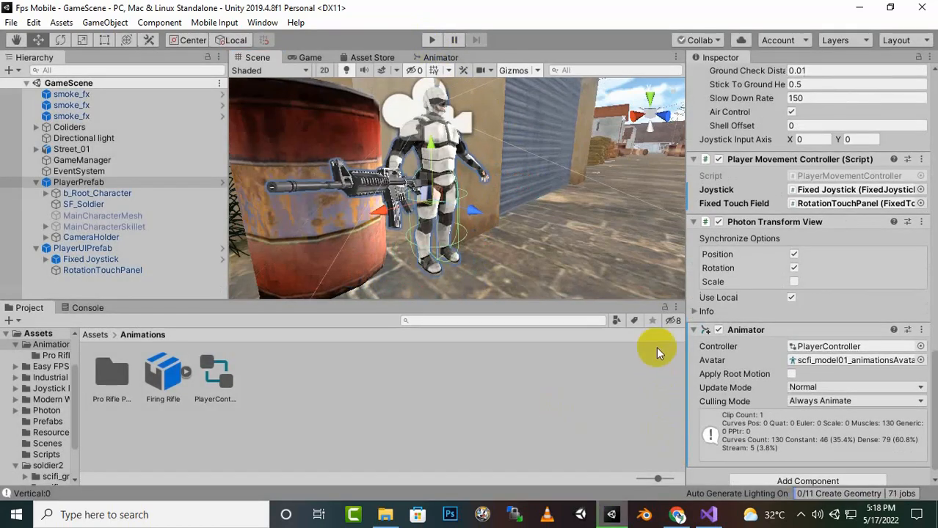
click(798, 518)
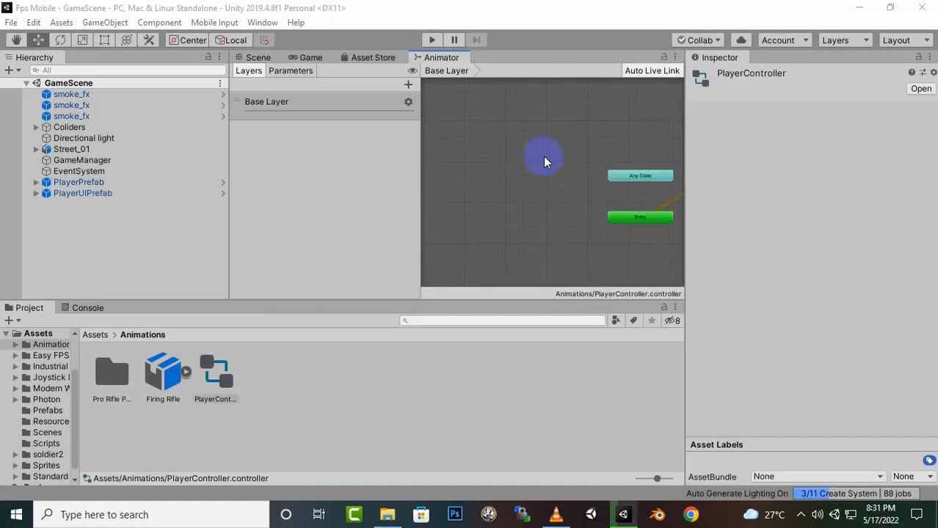
- Create a state from a new blend tree above the walkforward state in PlayerController's Base Layer
middle_drag(439, 174, 419, 176)
mouse_move(528, 163)
middle_down()
mouse_move(436, 177)
mouse_move(511, 163)
middle_up()
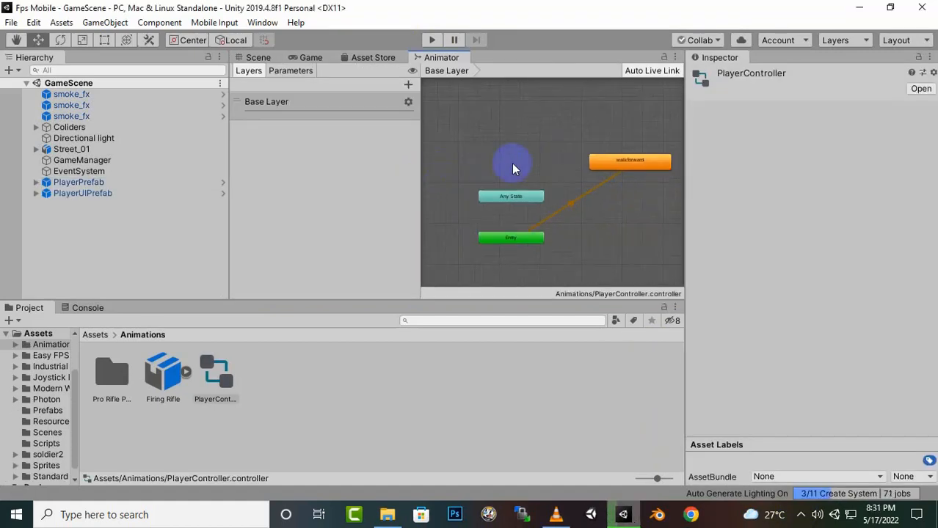
middle_drag(633, 240, 540, 272)
scroll(563, 160, up, 5)
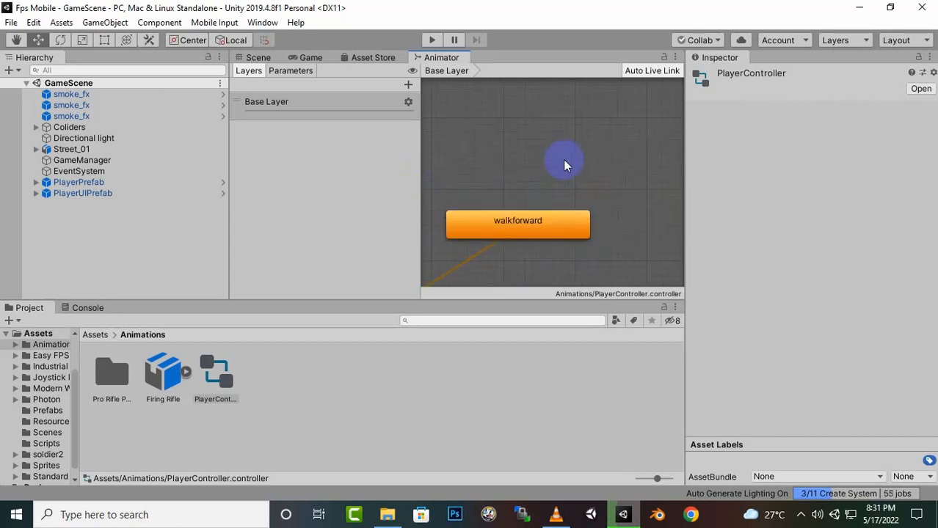
scroll(558, 160, down, 3)
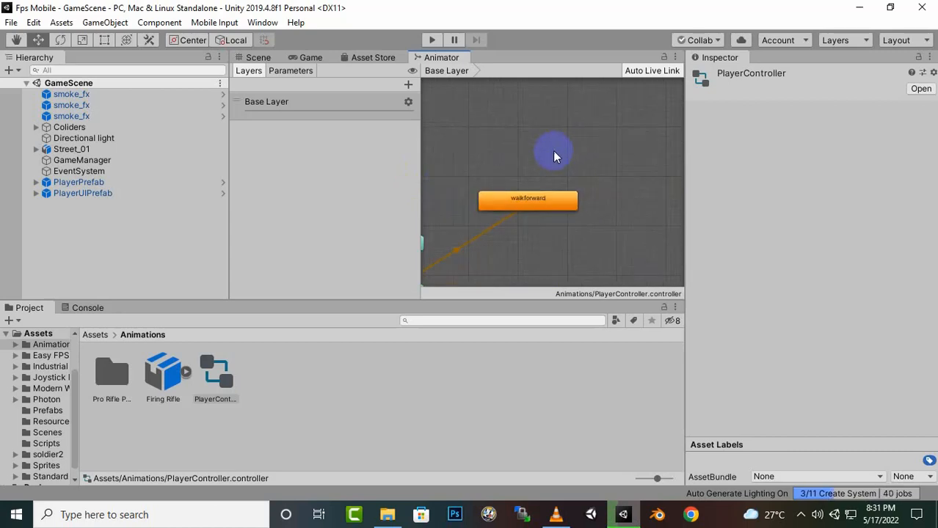
middle_drag(535, 162, 559, 195)
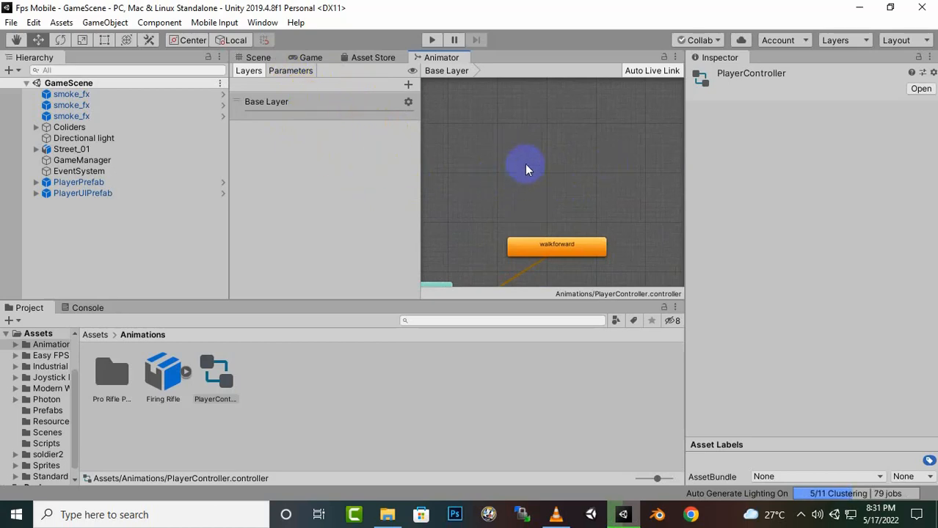
right_click(520, 139)
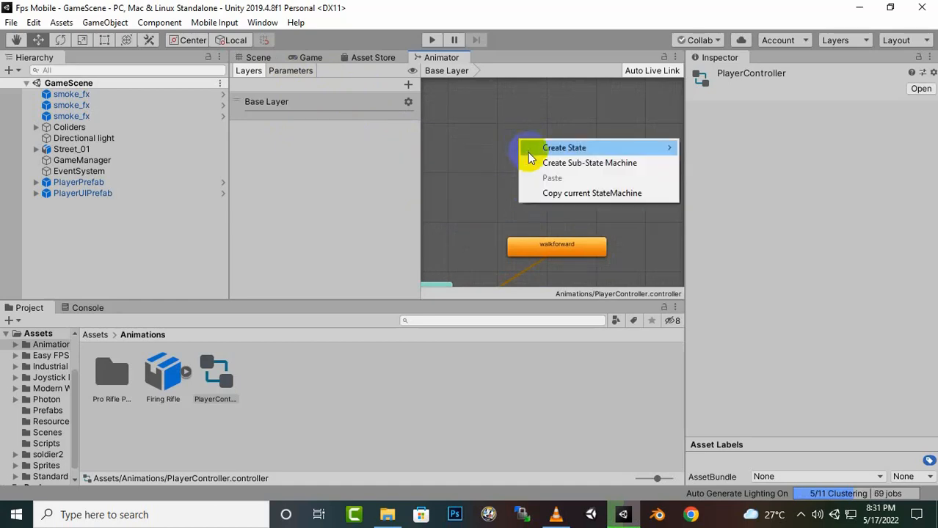
mouse_move(542, 148)
click(718, 177)
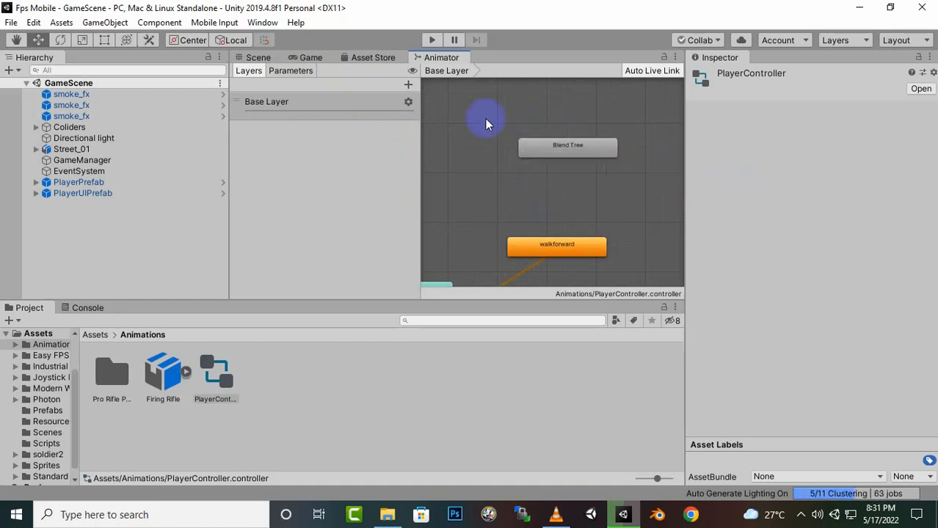
drag(418, 140, 304, 160)
right_click(506, 170)
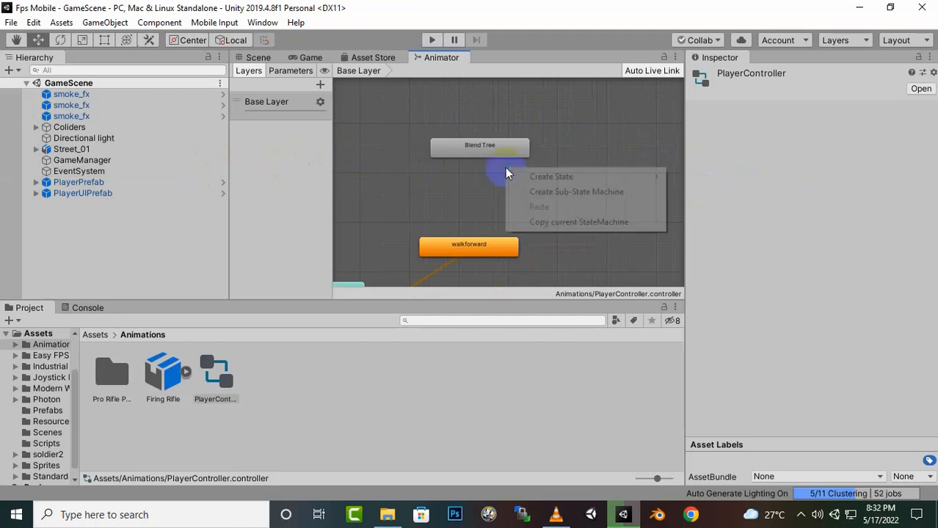
mouse_move(518, 178)
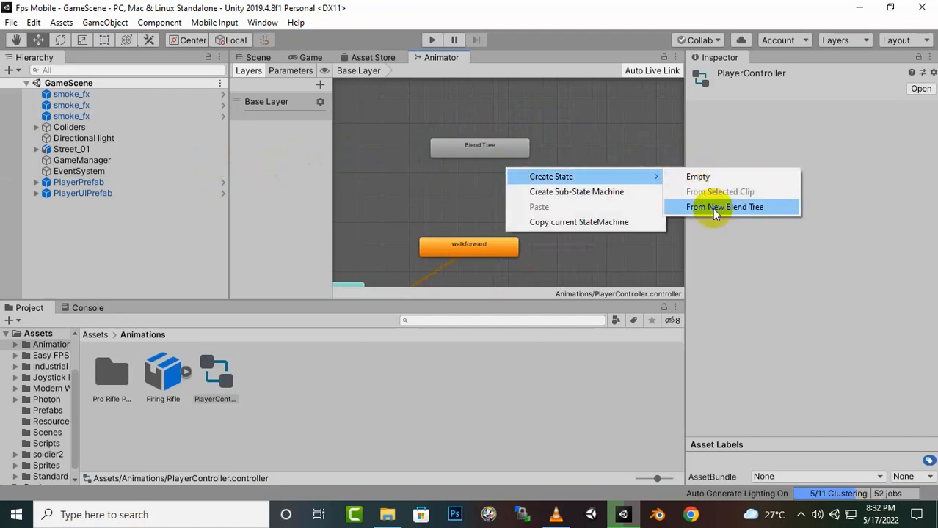
click(486, 150)
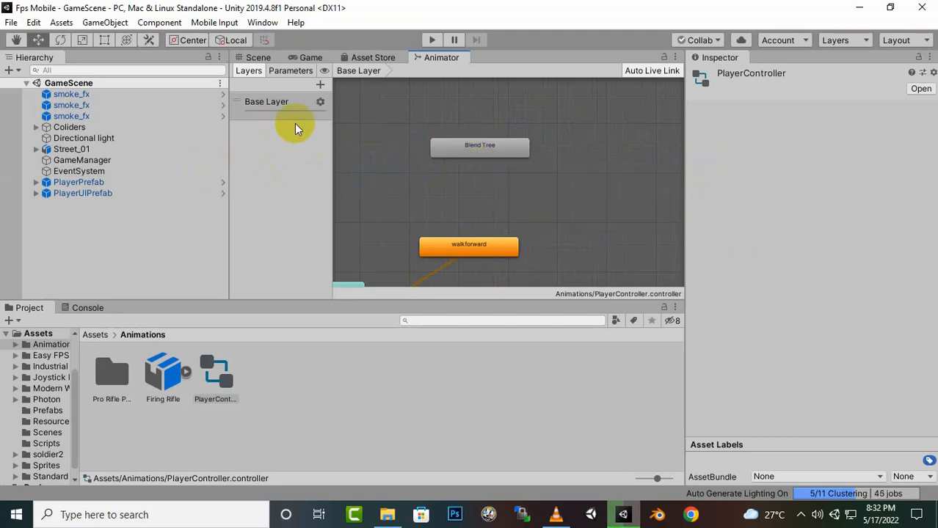
- Rename the Blend animator parameter to Horizontal
click(292, 71)
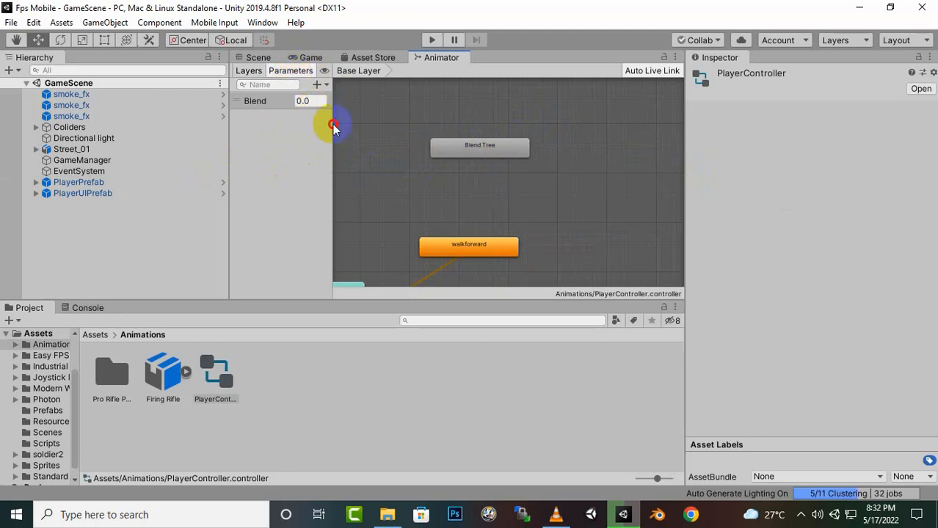
drag(331, 122, 391, 122)
click(254, 102)
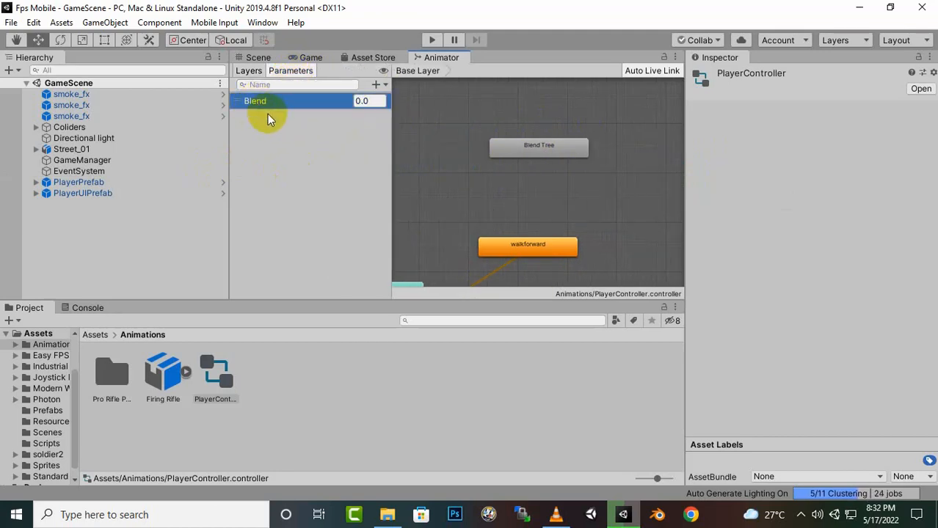
double_click(262, 105)
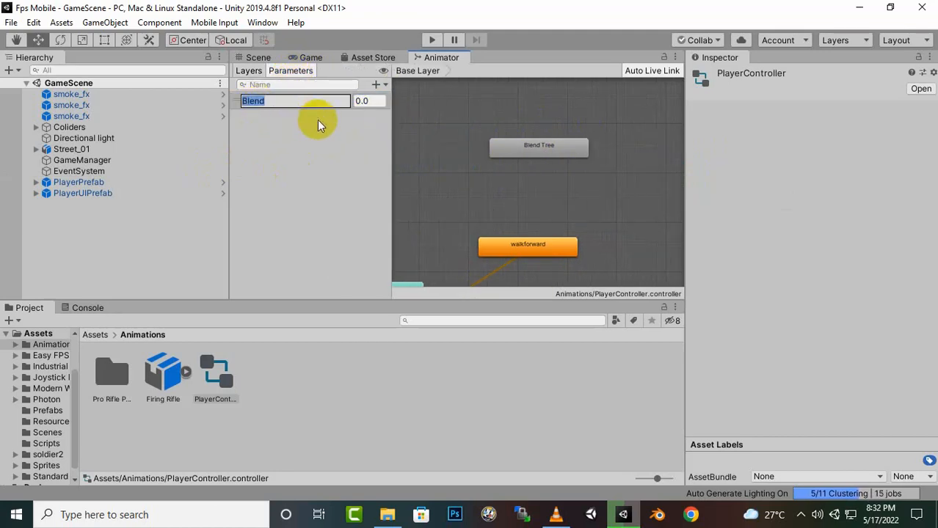
text(Hor)
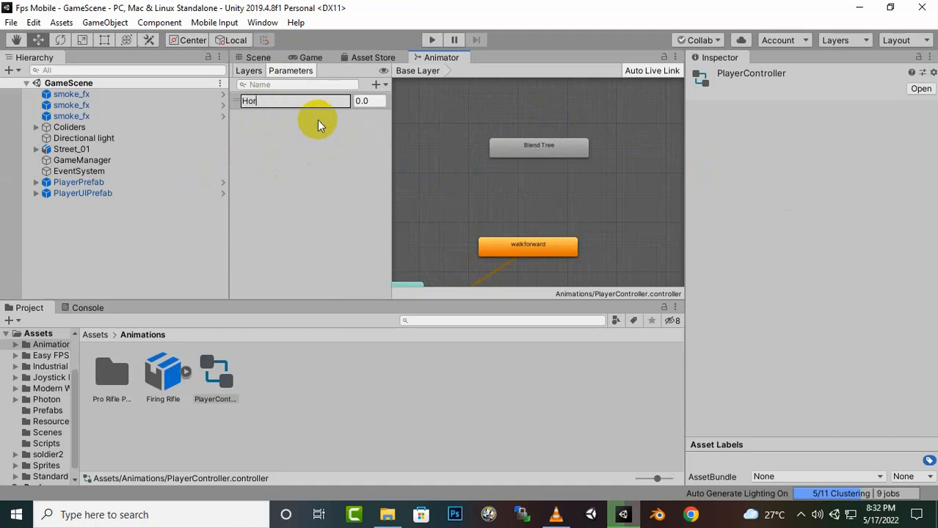
text(izontal)
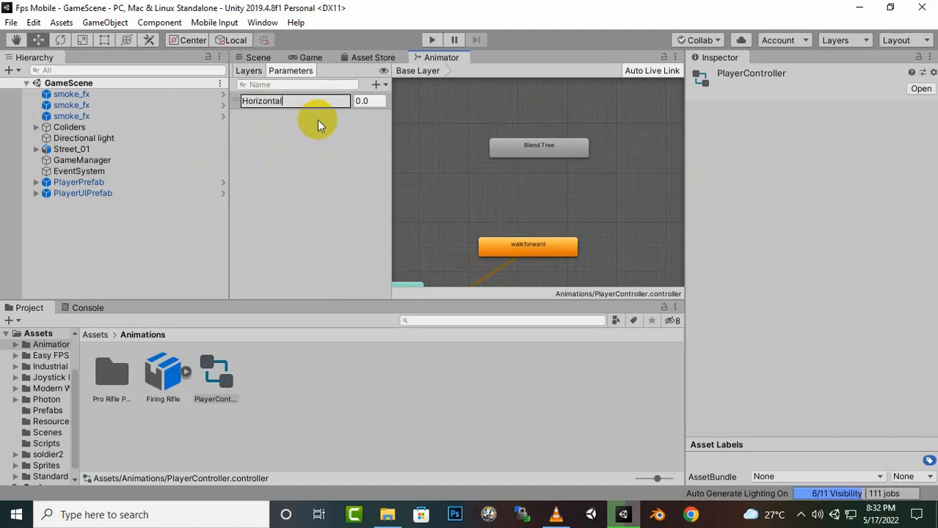
key(Return)
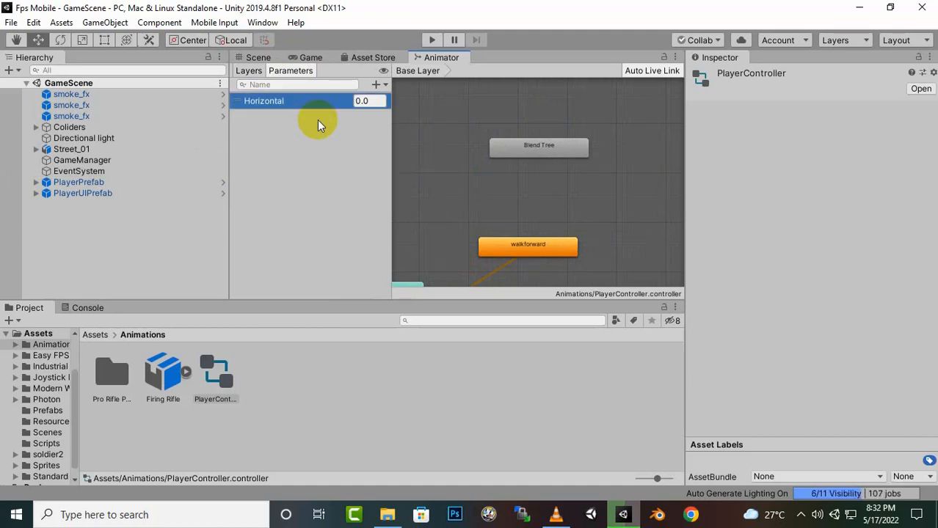
- Add a float parameter named Vertical to the PlayerController animator
click(375, 84)
click(399, 107)
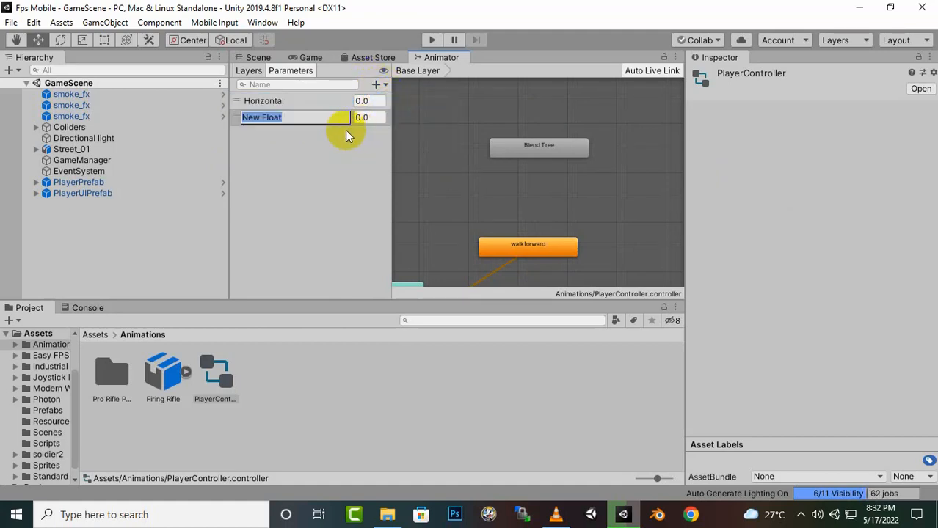
text(Vertical)
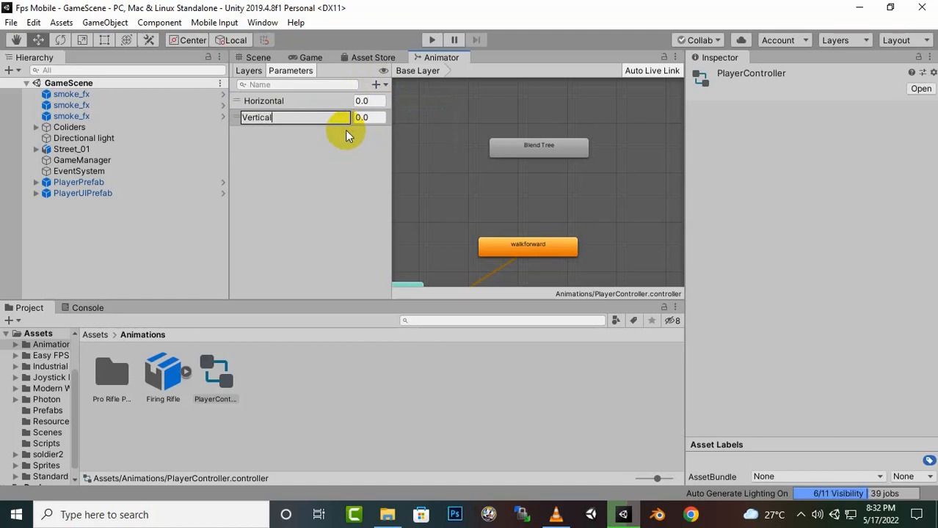
key(Return)
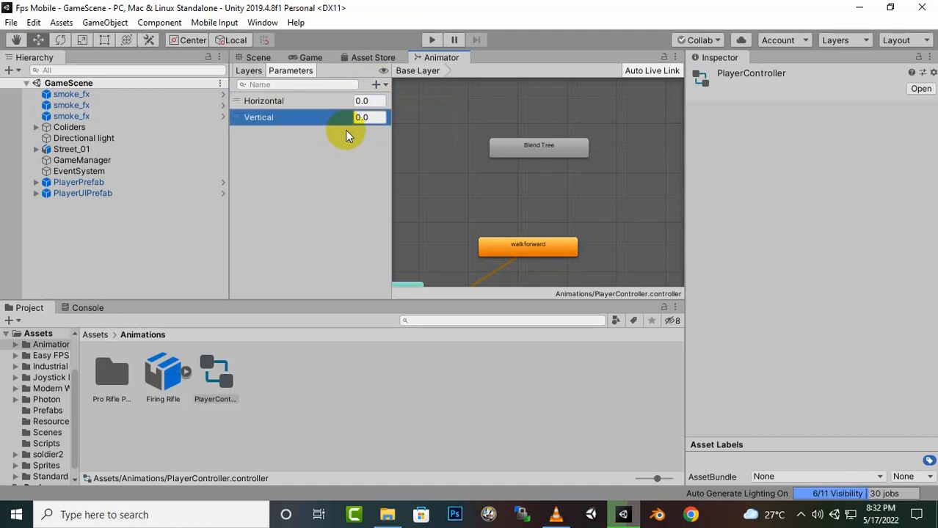
- Open the Blend Tree state in the Base Layer and set its blend type to 2D Simple Directional
click(561, 145)
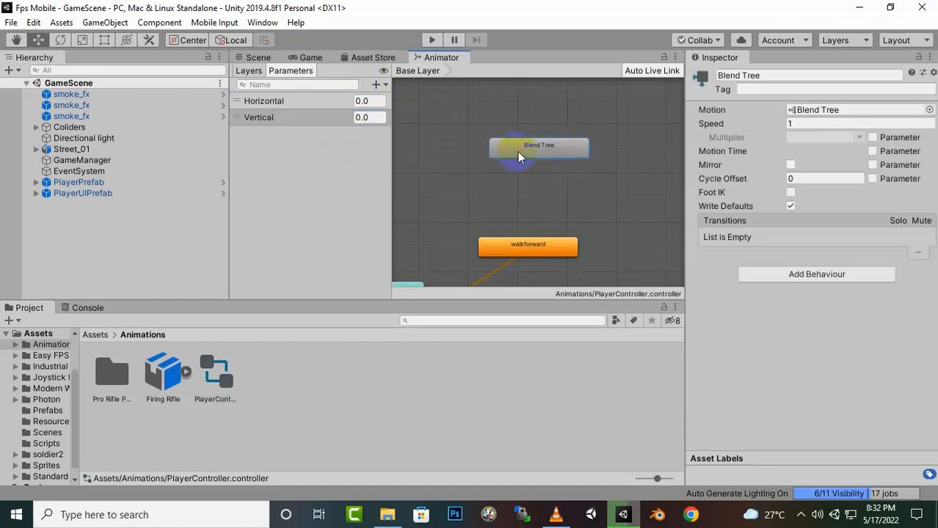
double_click(561, 148)
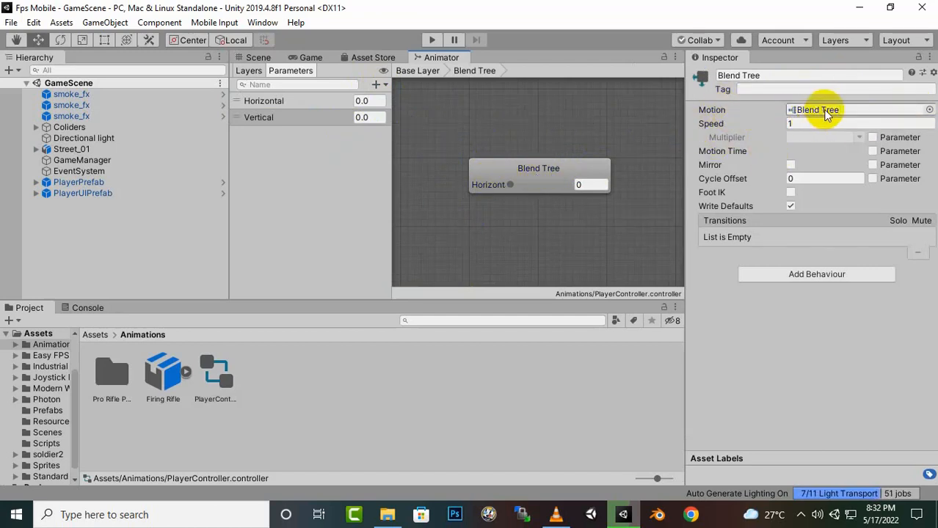
click(549, 169)
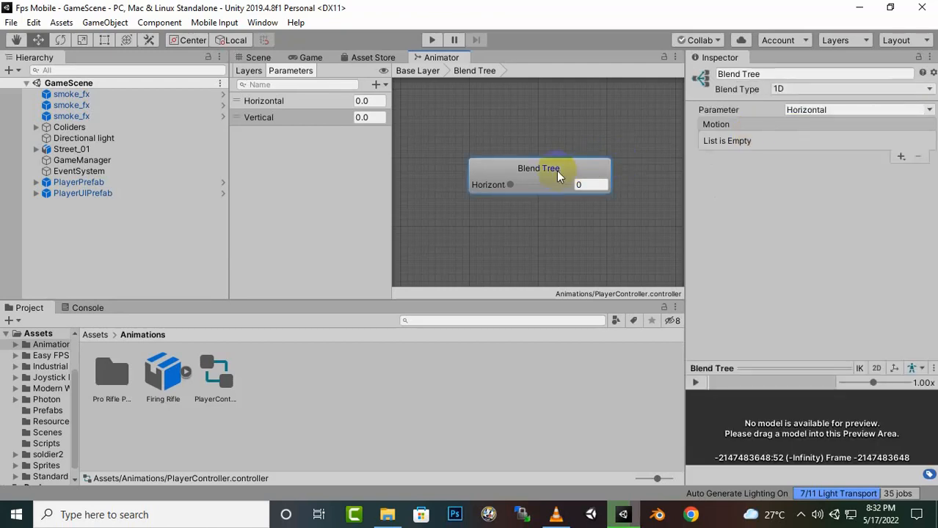
click(928, 89)
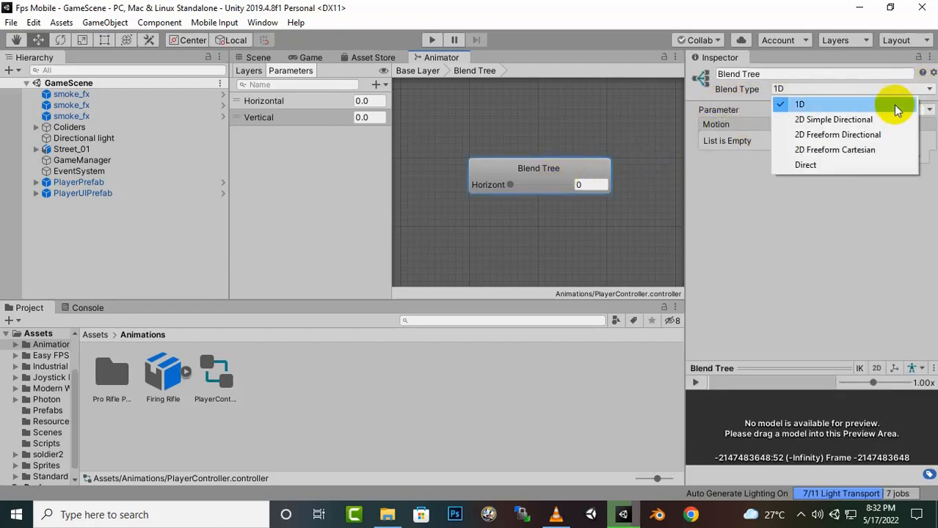
click(820, 120)
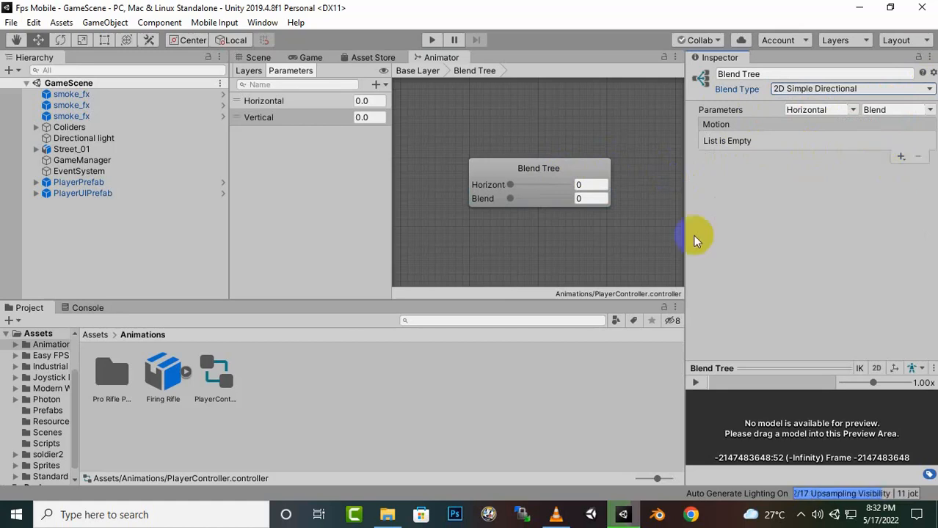
- Rename the walk right model's animation clip in the Pro Rifle Pack folder to walkright and apply the import settings
double_click(107, 367)
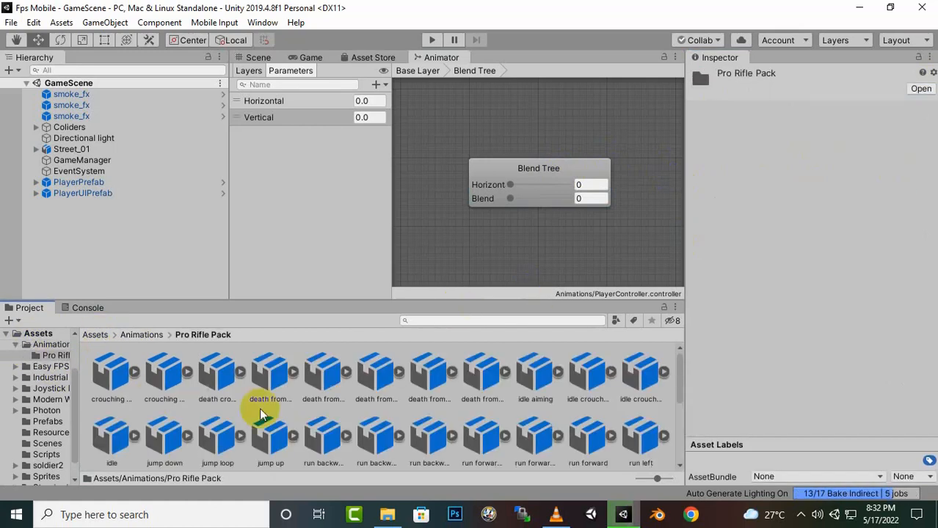
scroll(616, 430, down, 5)
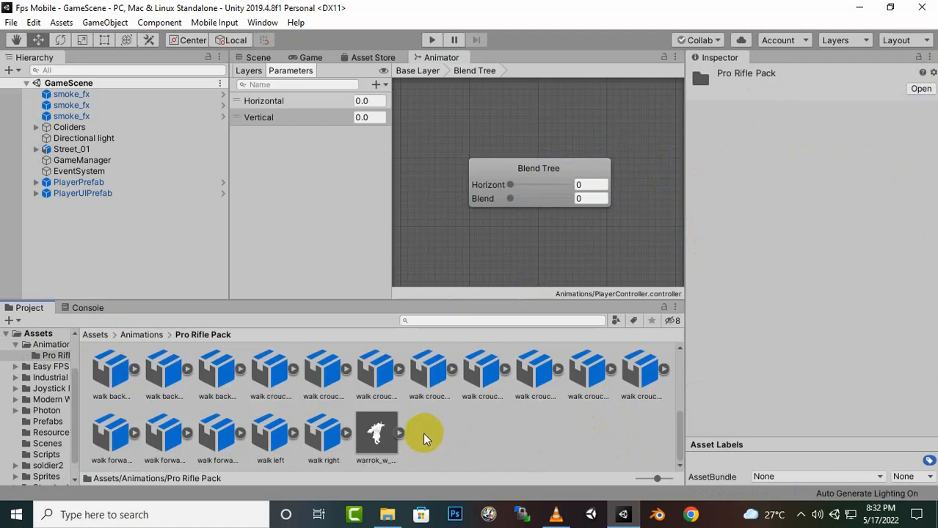
click(320, 439)
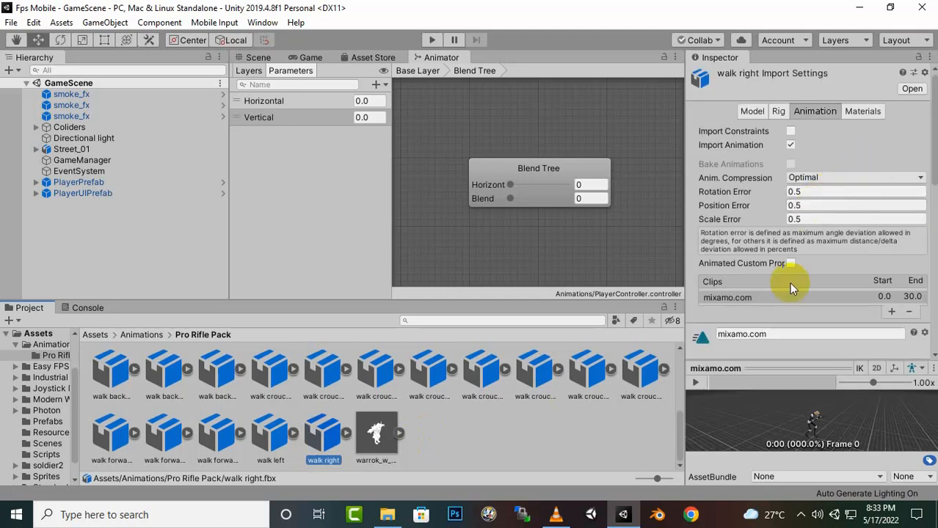
click(780, 334)
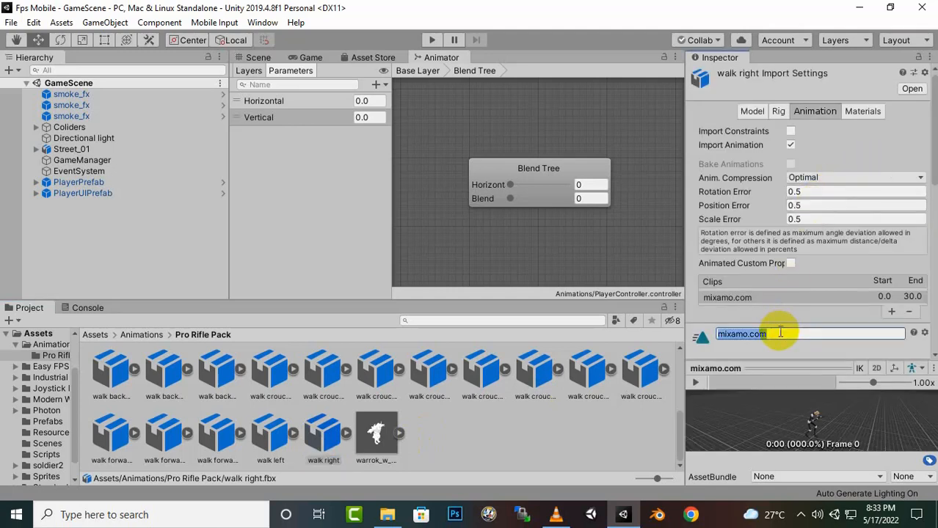
key(BackSpace)
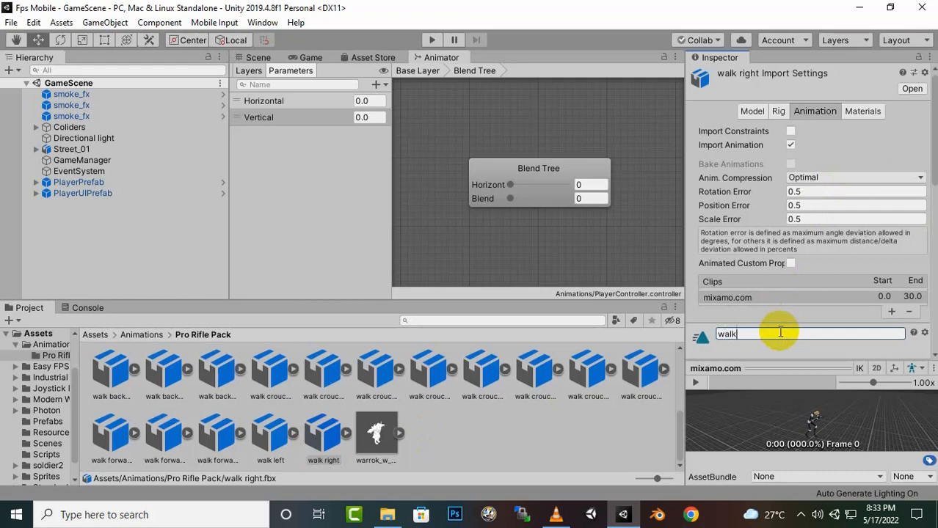
key(Return)
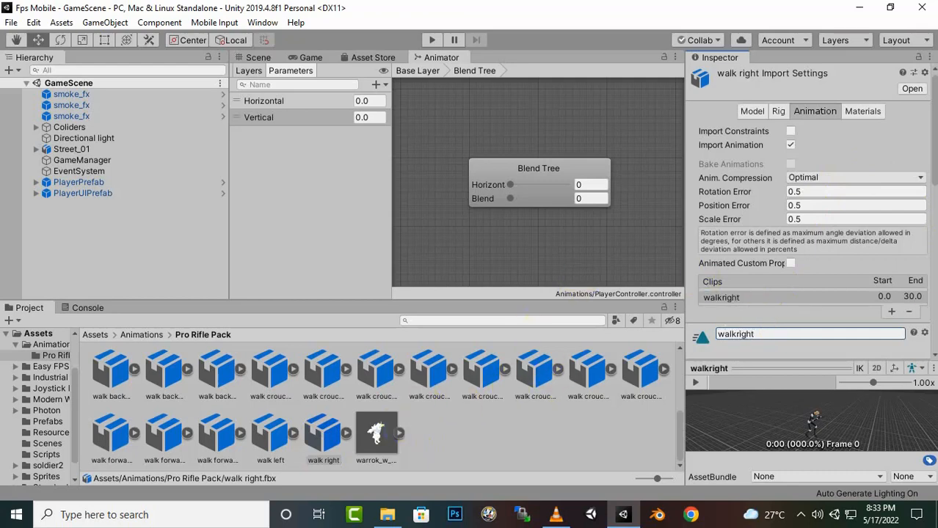
scroll(915, 319, down, 5)
scroll(916, 319, down, 5)
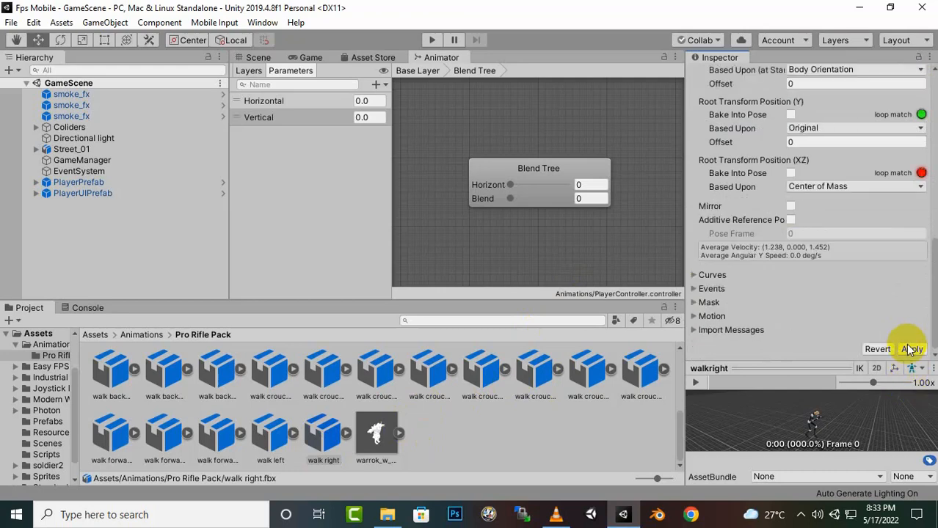
click(911, 348)
- Rename the walk left model's animation clip to walkleft and apply the import settings
click(272, 438)
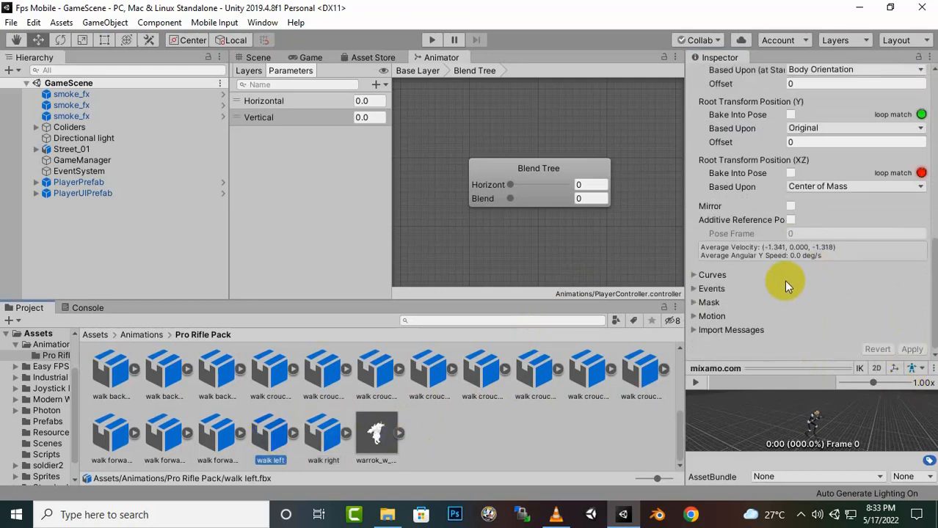
scroll(757, 308, down, 3)
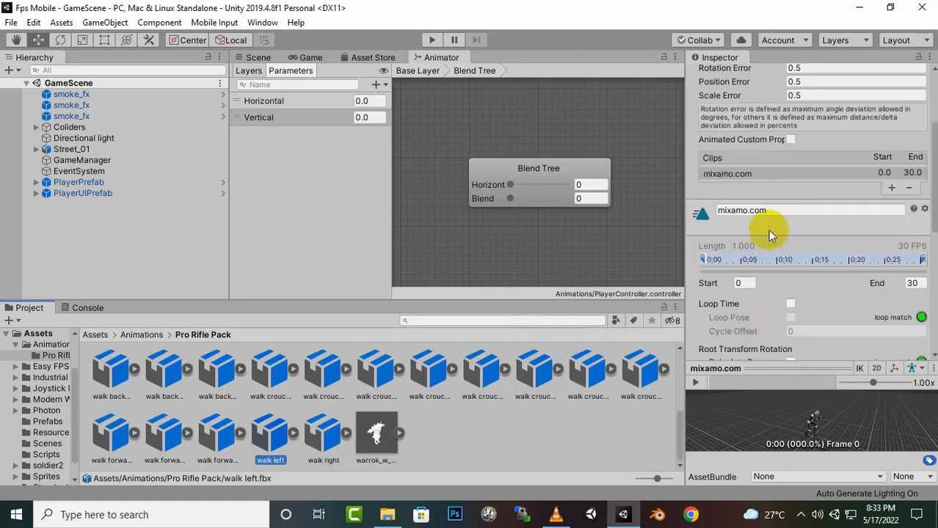
click(771, 211)
text(walkleft)
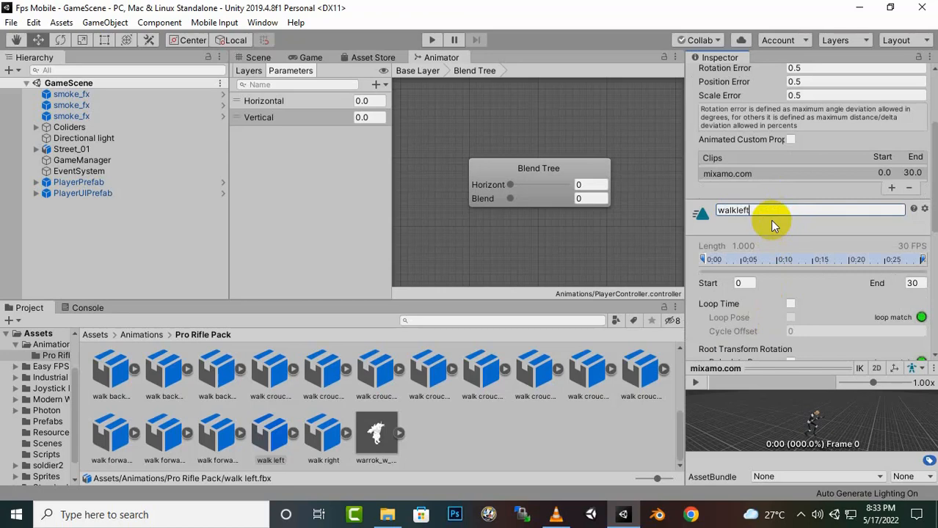
scroll(785, 213, down, 10)
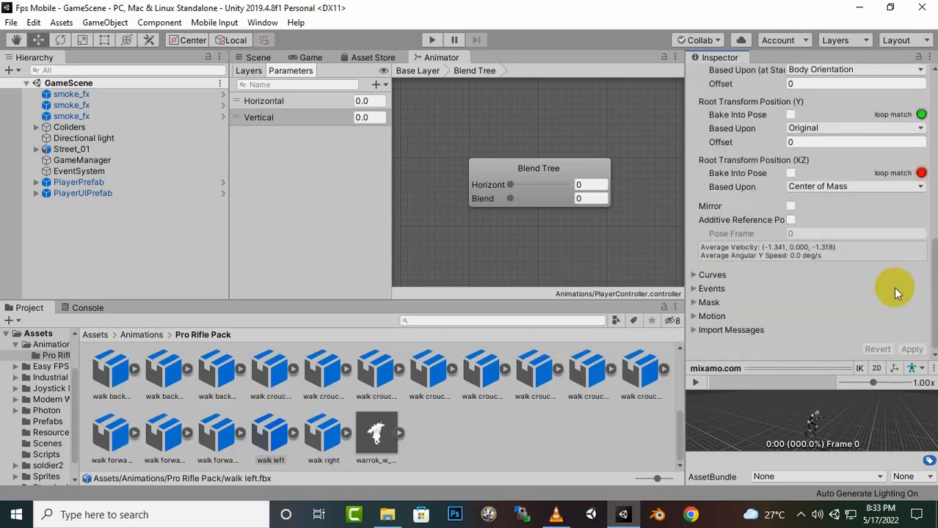
scroll(805, 184, up, 10)
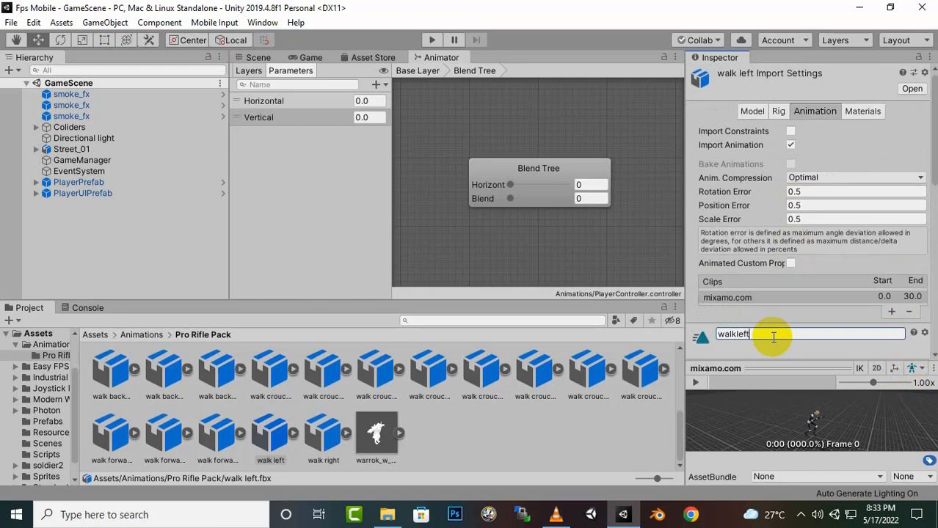
scroll(781, 334, down, 10)
click(912, 349)
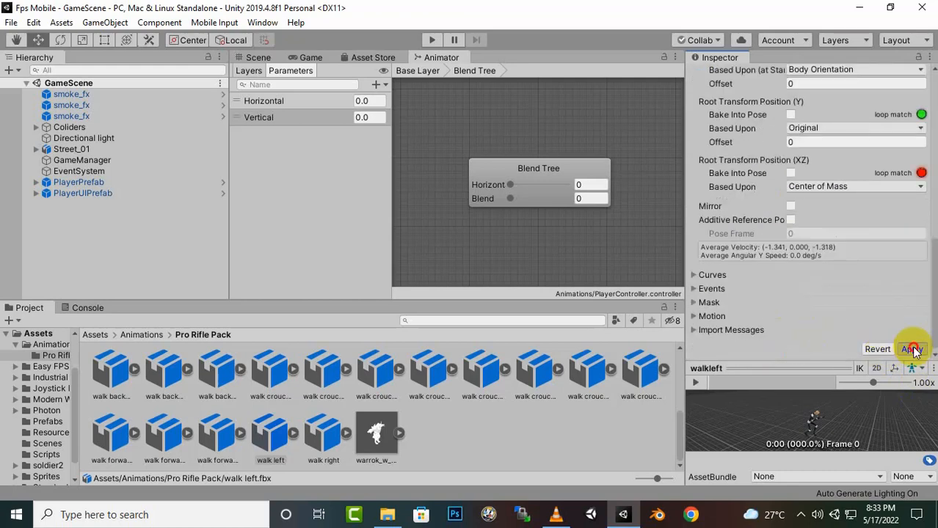
- Check the clip name in the walk forward model's animation import settings
click(223, 435)
scroll(817, 355, up, 10)
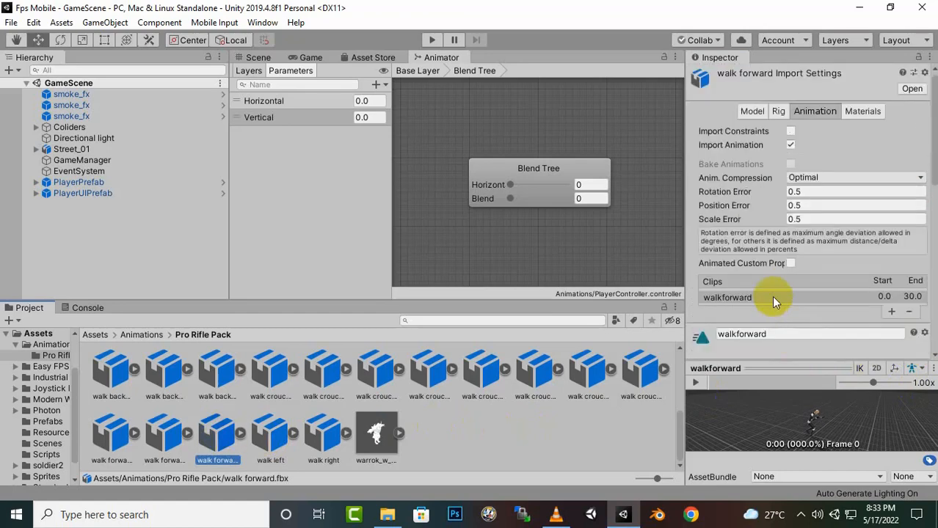
scroll(778, 330, down, 10)
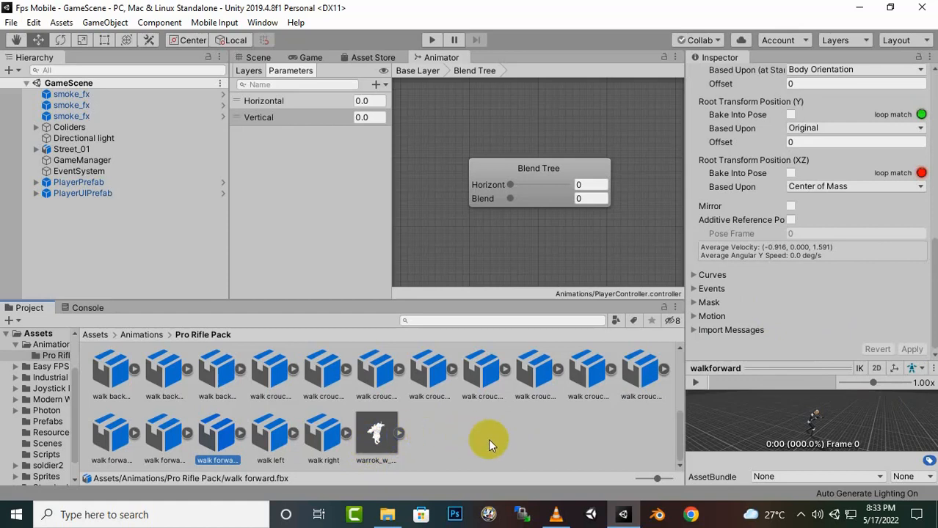
- Rename the walk backward model's animation clip to walkbackward and apply the import settings
scroll(521, 407, up, 3)
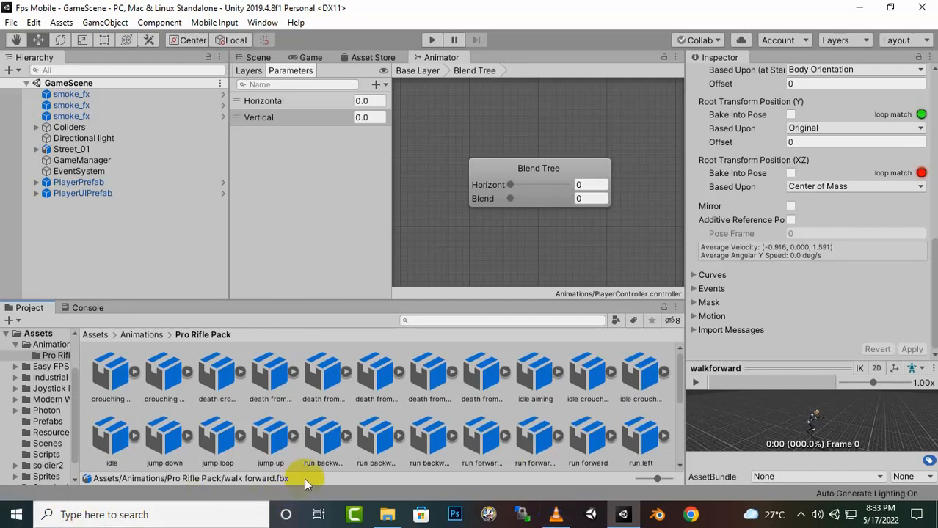
scroll(429, 455, down, 5)
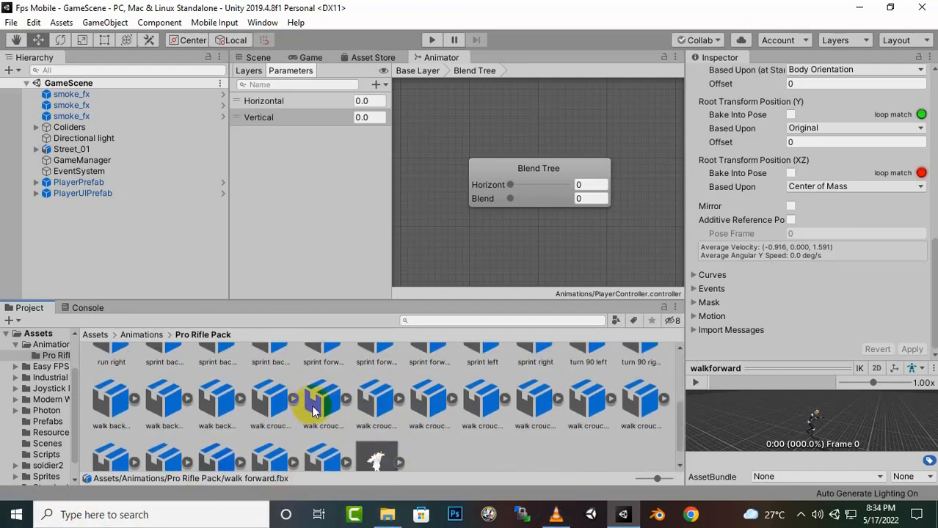
click(220, 415)
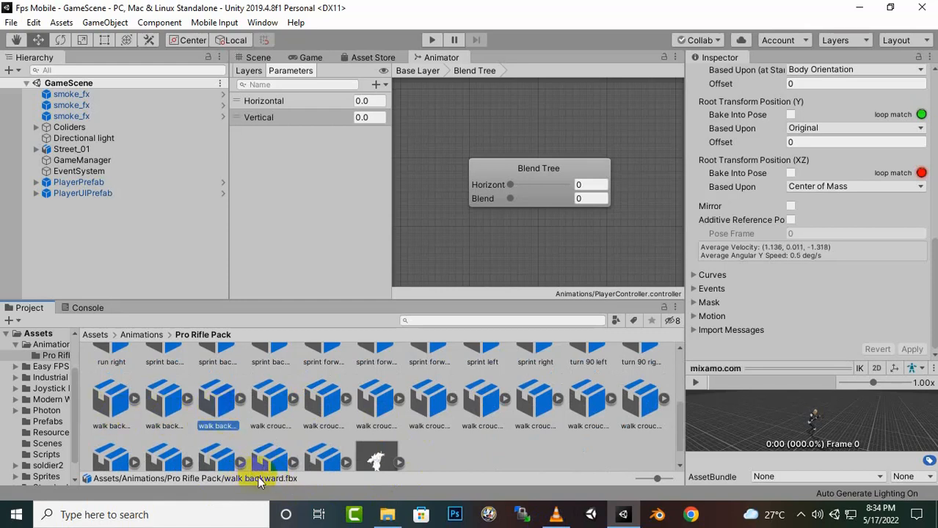
scroll(275, 433, down, 1)
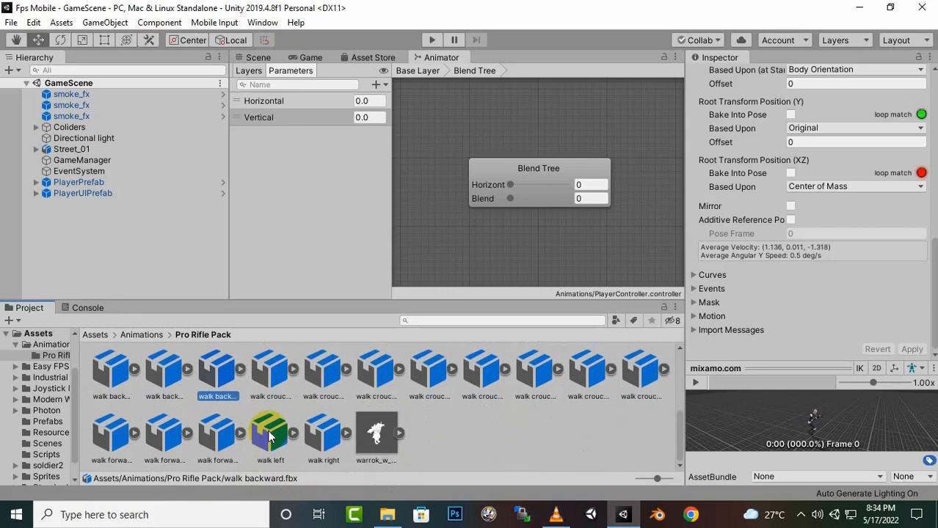
click(278, 389)
click(217, 376)
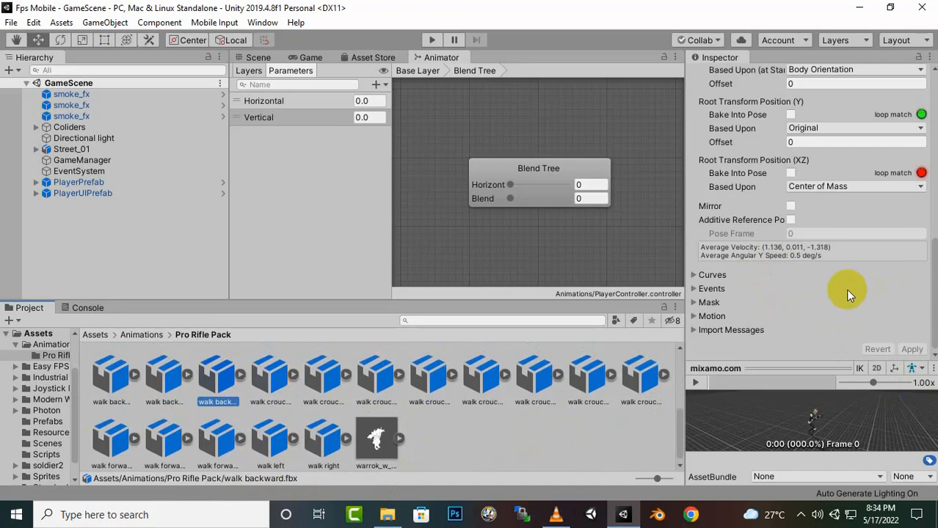
scroll(847, 295, up, 11)
scroll(847, 295, down, 6)
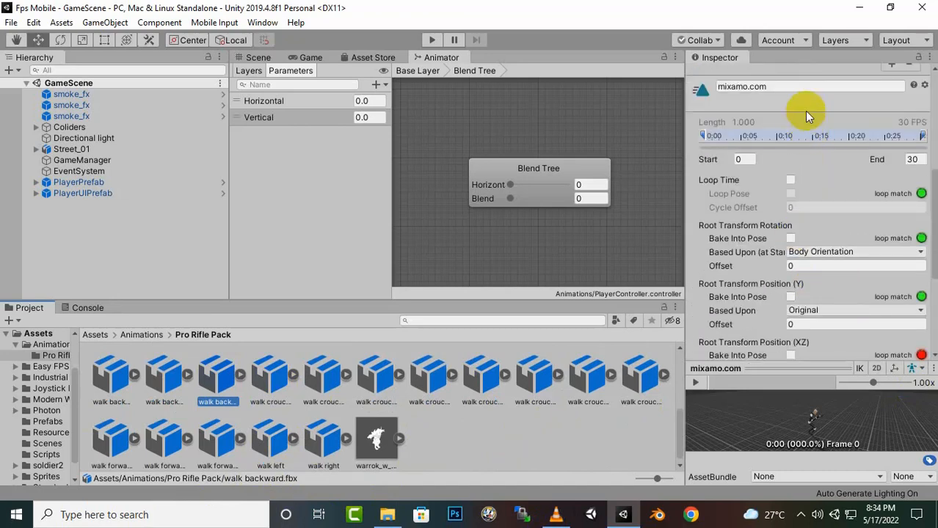
click(808, 90)
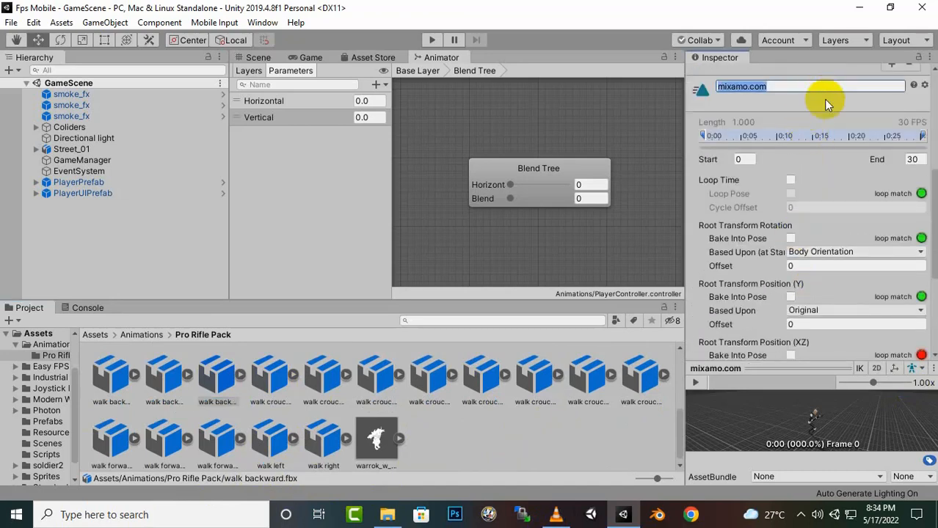
text(walk)
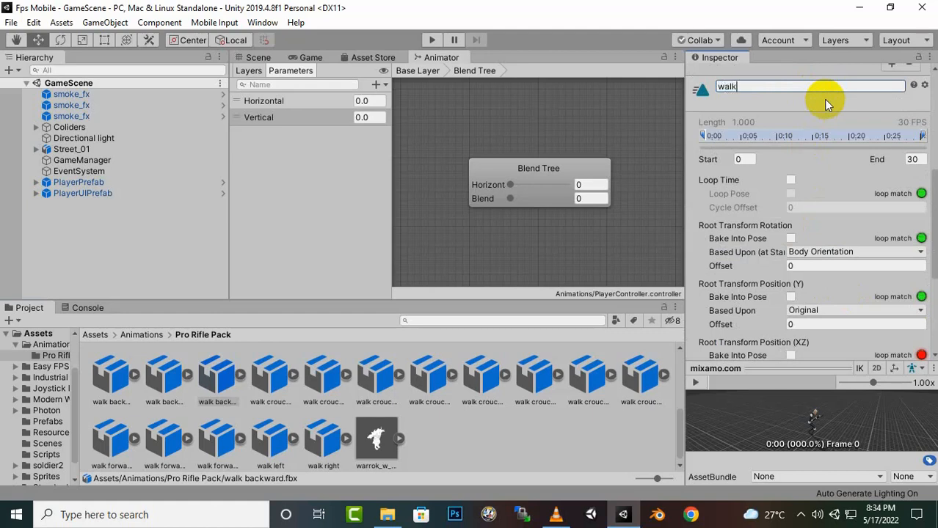
text(backward)
key(Return)
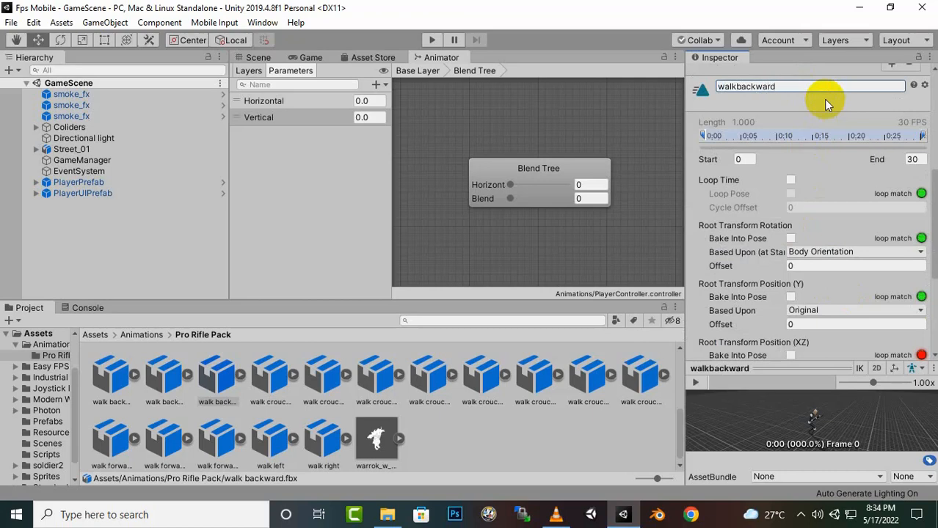
scroll(820, 257, down, 5)
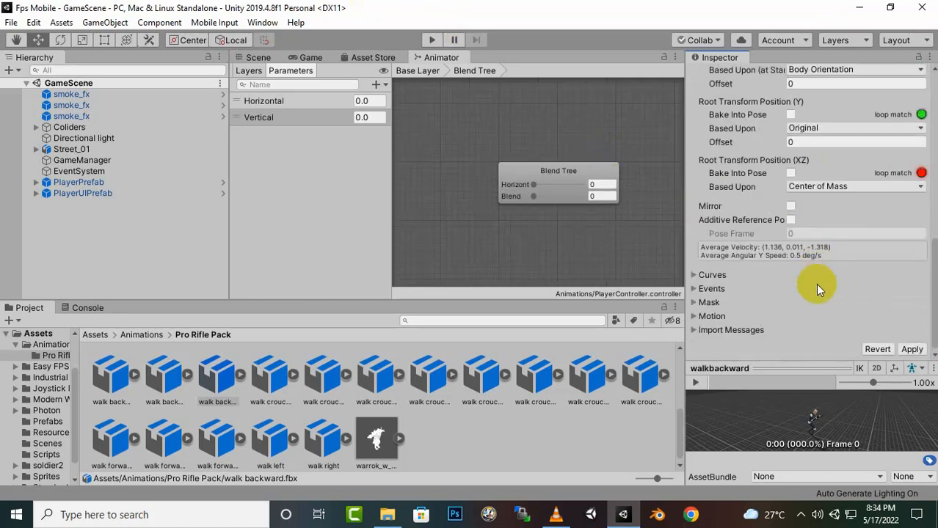
click(917, 350)
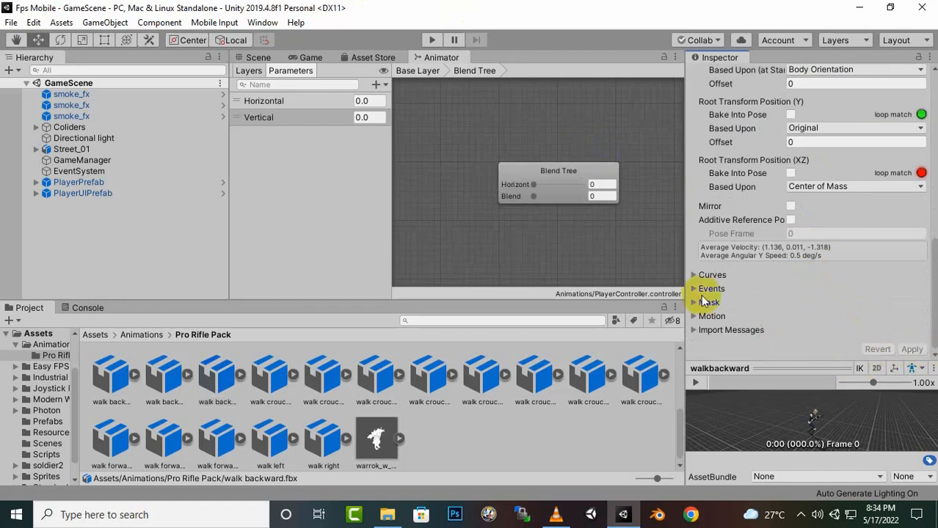
drag(432, 394, 251, 413)
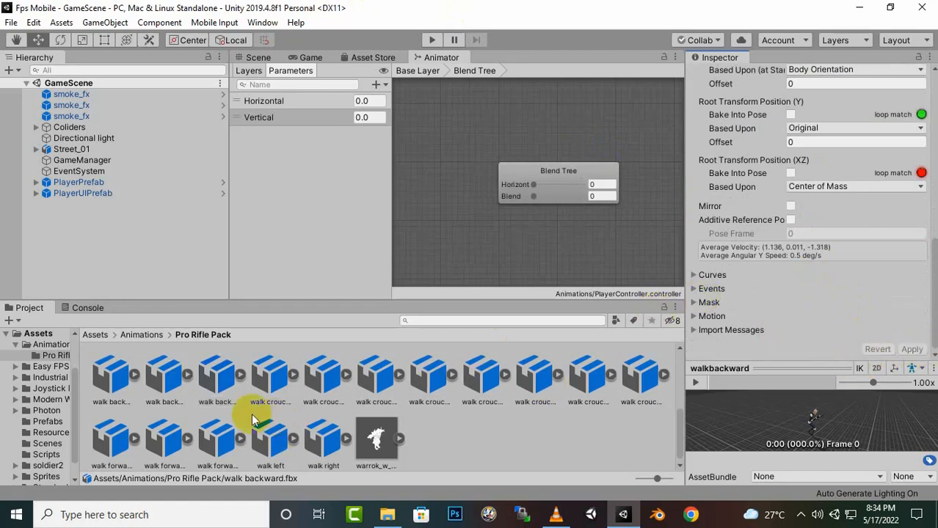
- Rename the walk backward left model's animation clip to walkbackwardleft and apply the import settings
click(166, 382)
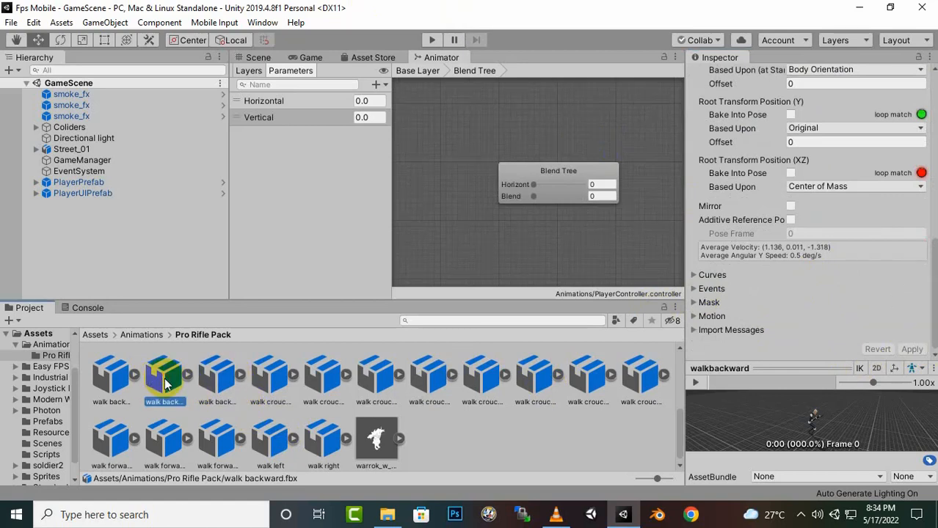
click(112, 391)
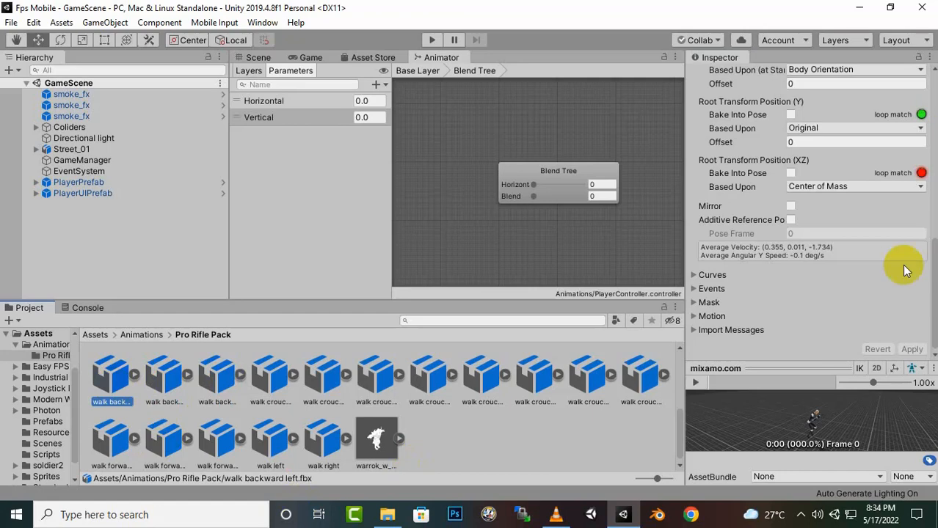
scroll(765, 334, up, 4)
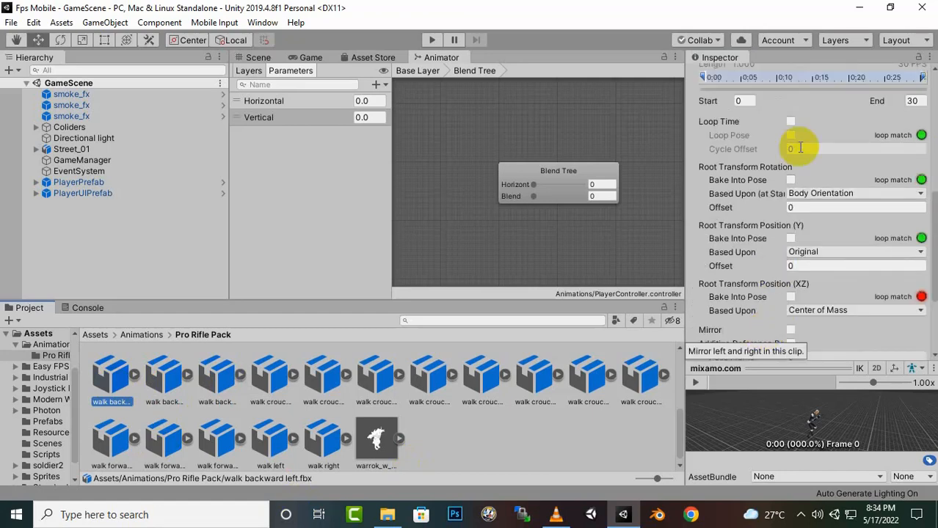
scroll(795, 142, up, 10)
scroll(770, 172, down, 2)
scroll(767, 196, down, 3)
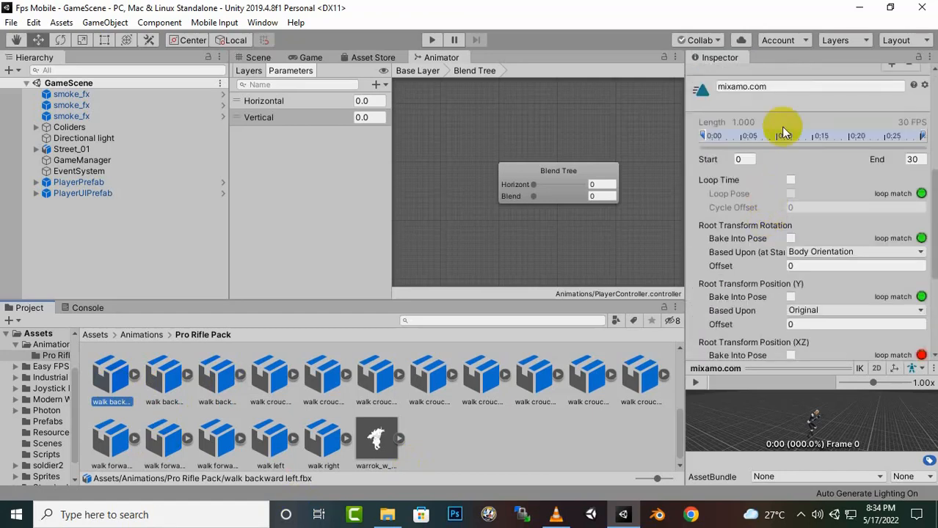
click(779, 87)
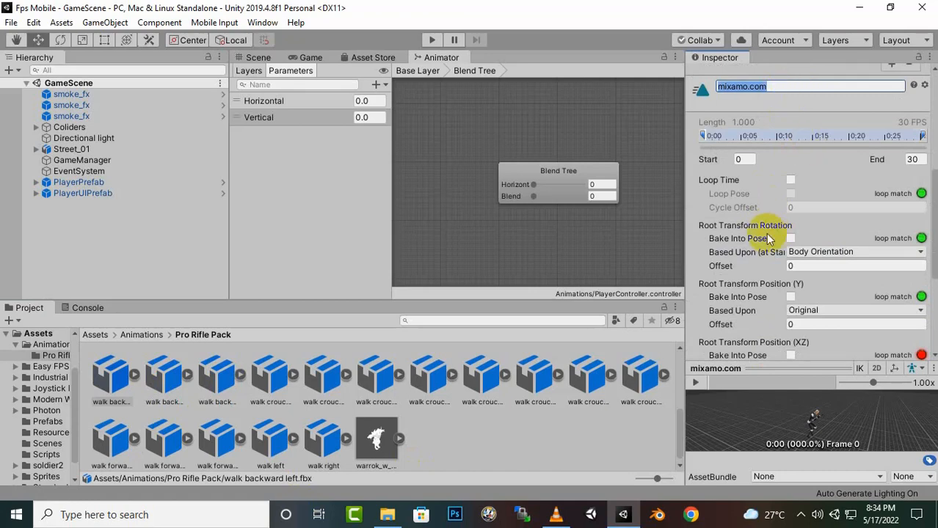
scroll(763, 231, up, 5)
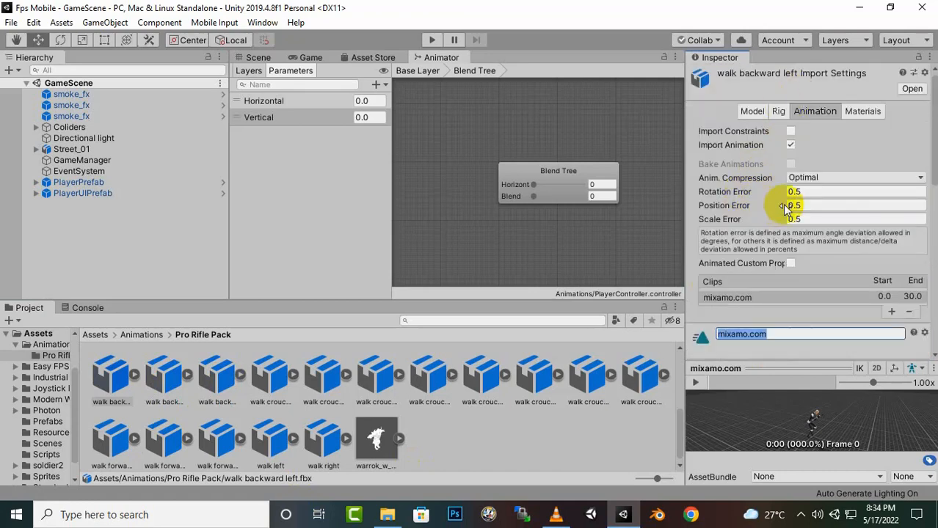
scroll(763, 269, down, 8)
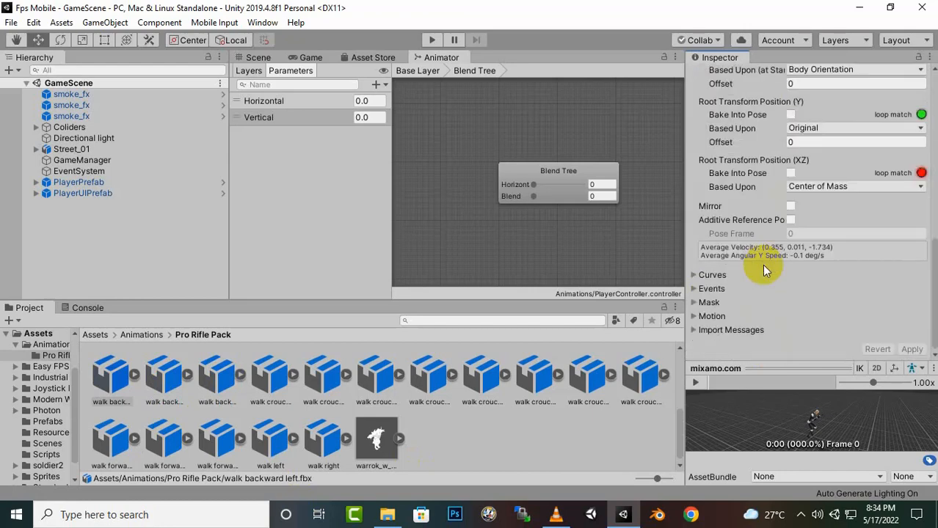
scroll(760, 275, up, 4)
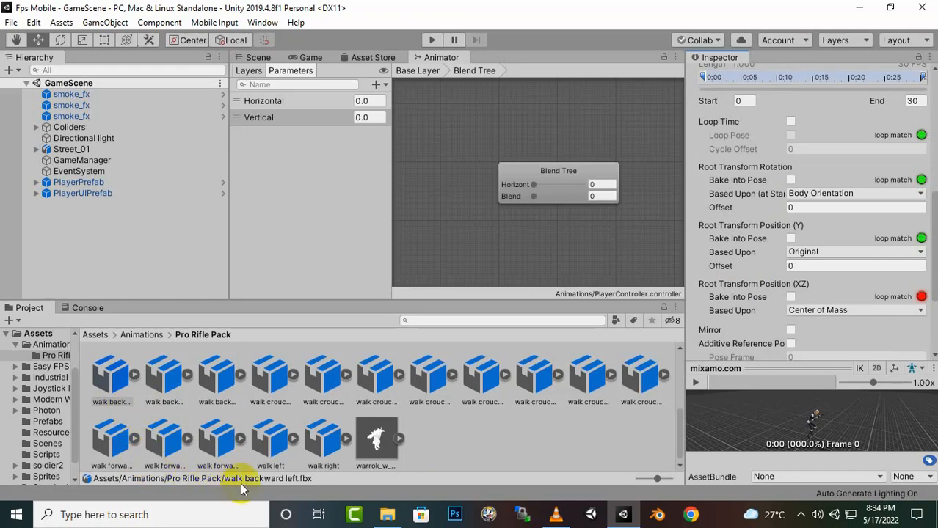
scroll(729, 220, up, 6)
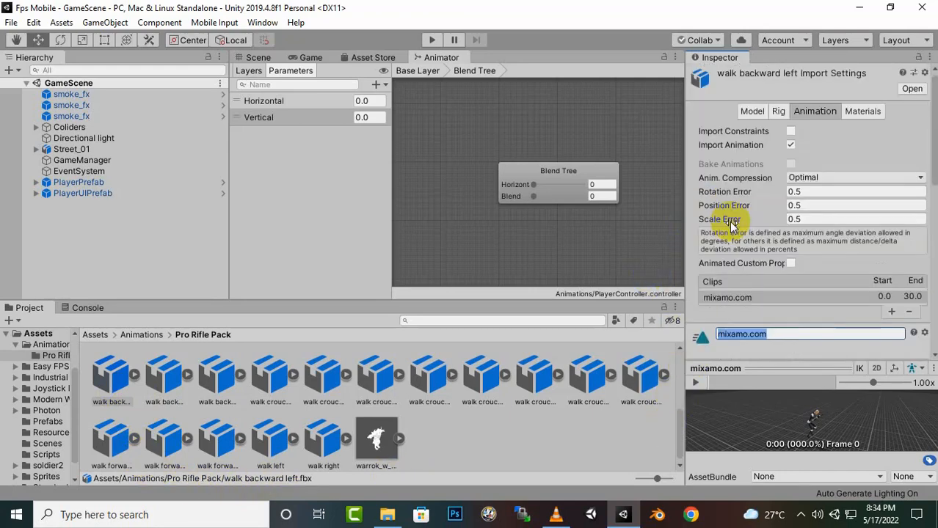
scroll(728, 222, down, 8)
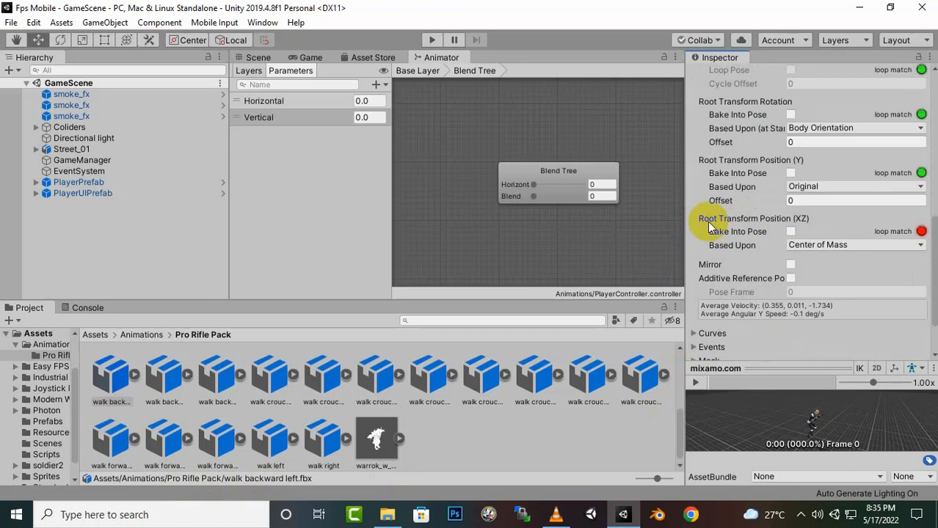
scroll(903, 260, up, 5)
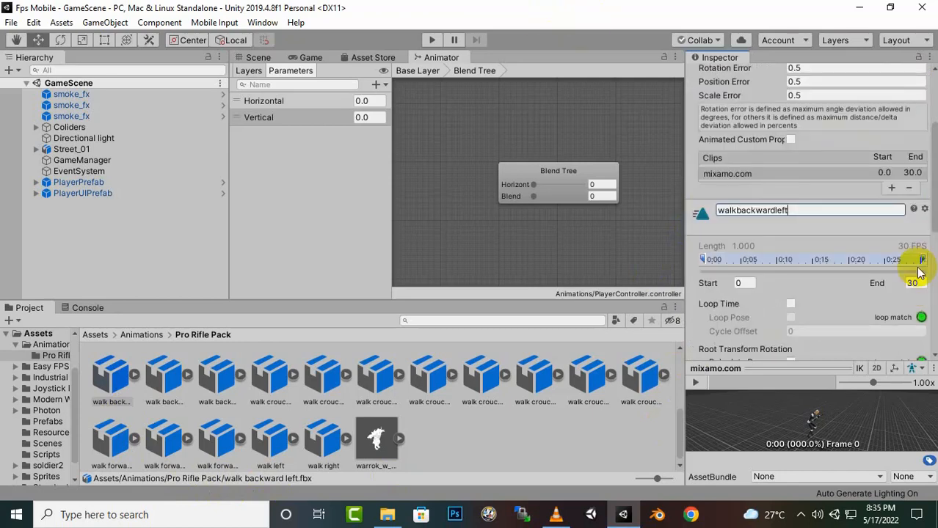
key(Return)
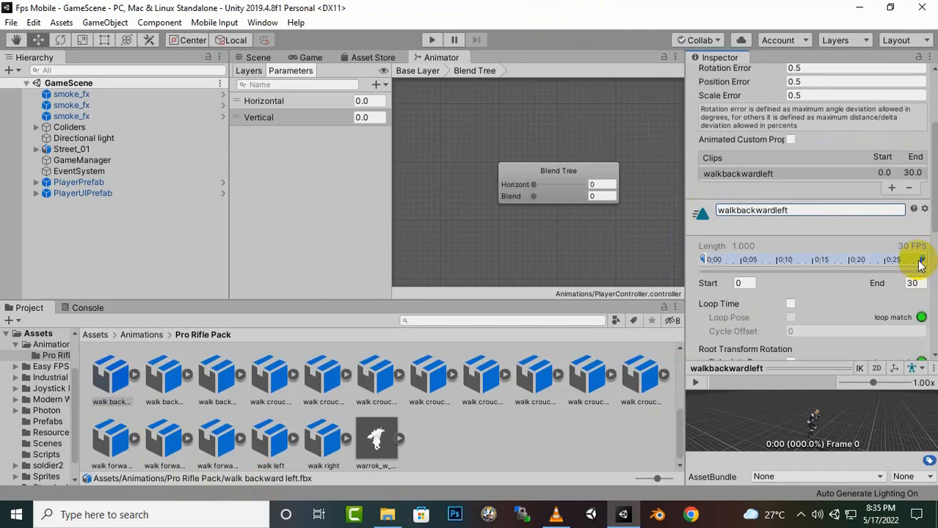
scroll(778, 235, down, 6)
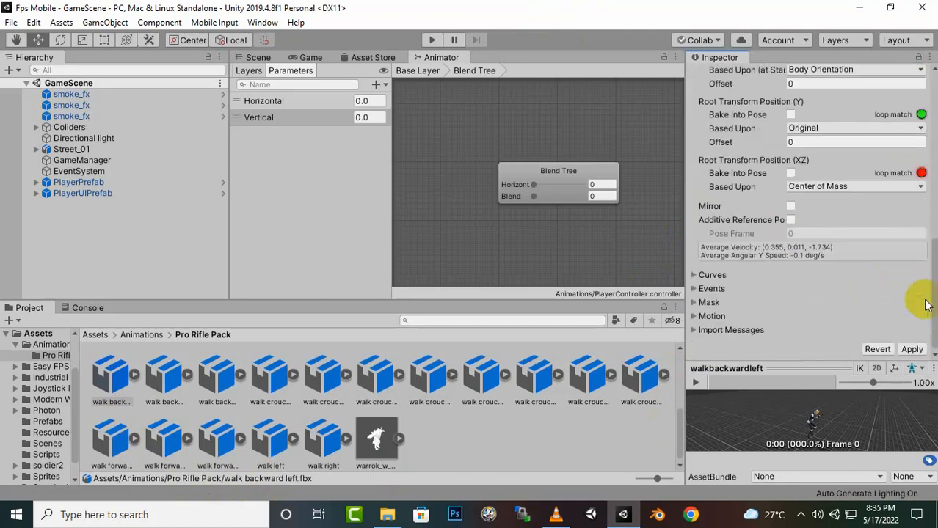
click(911, 349)
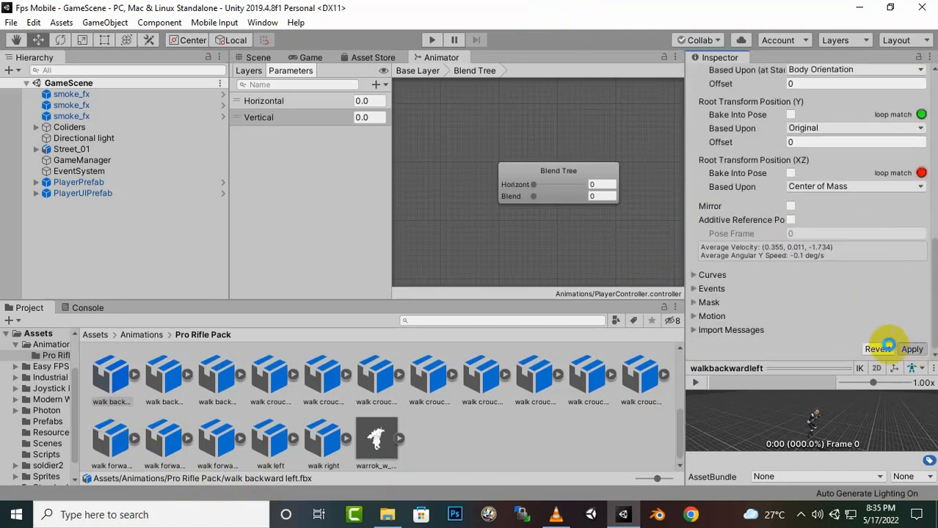
- Rename the walk backward right model's animation clip to walkbackwardright and apply the import settings
click(163, 374)
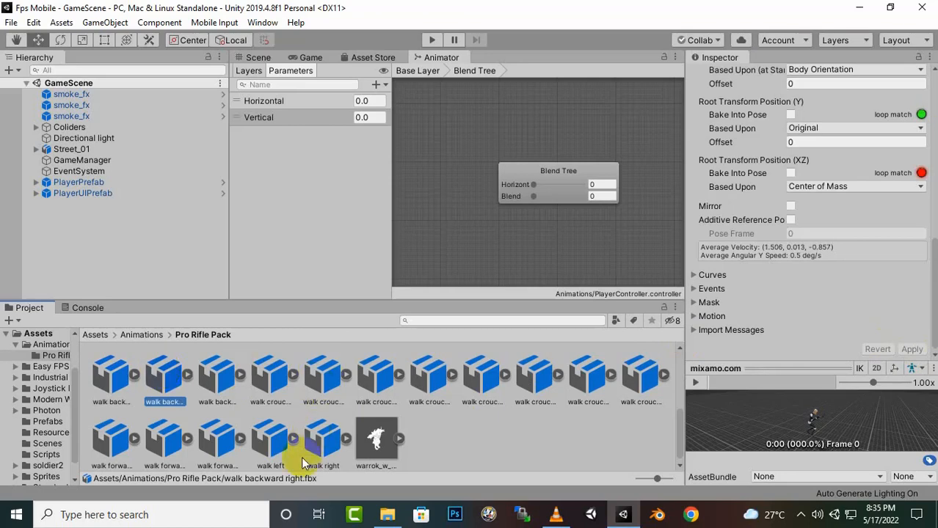
scroll(810, 282, up, 6)
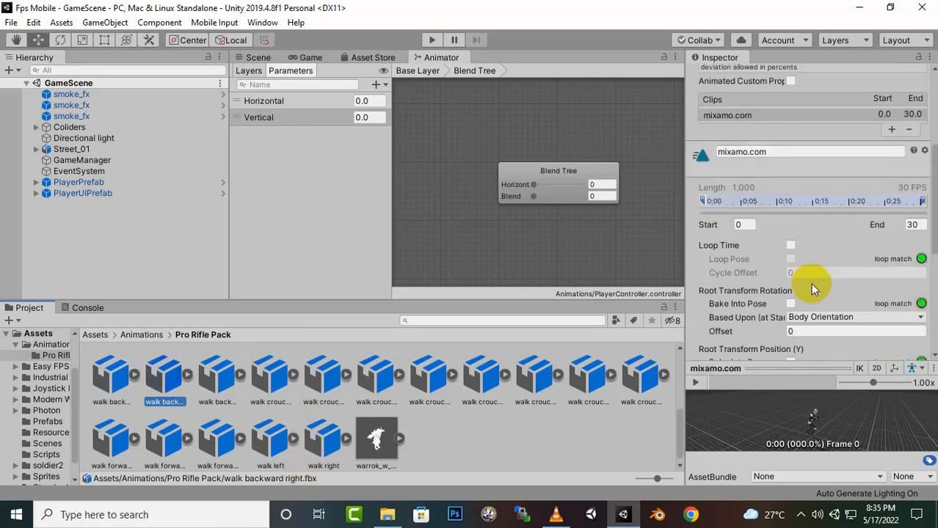
click(774, 152)
text(wa)
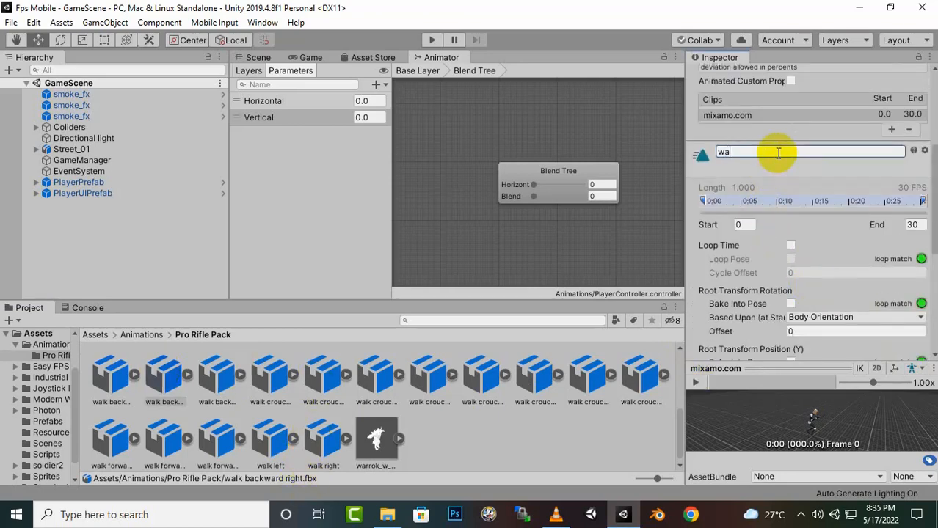
text(lkbackwardright)
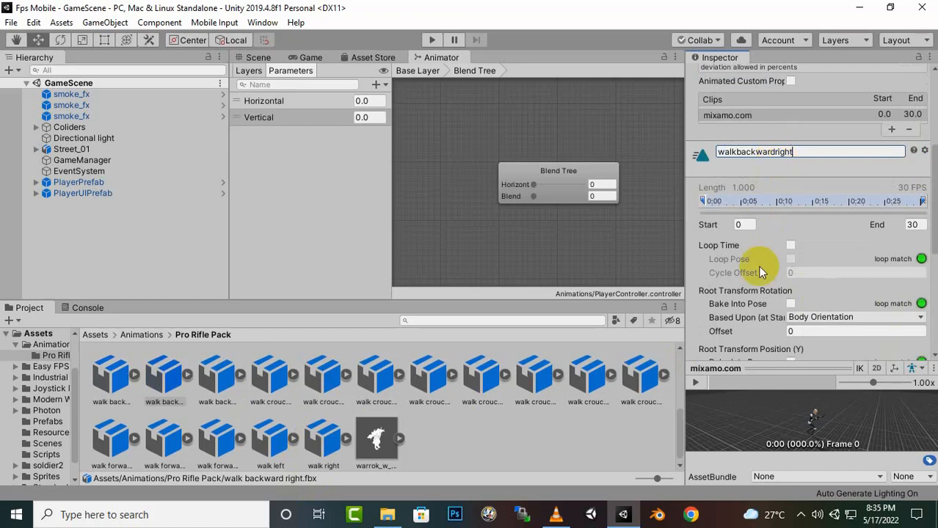
key(Return)
scroll(864, 227, down, 5)
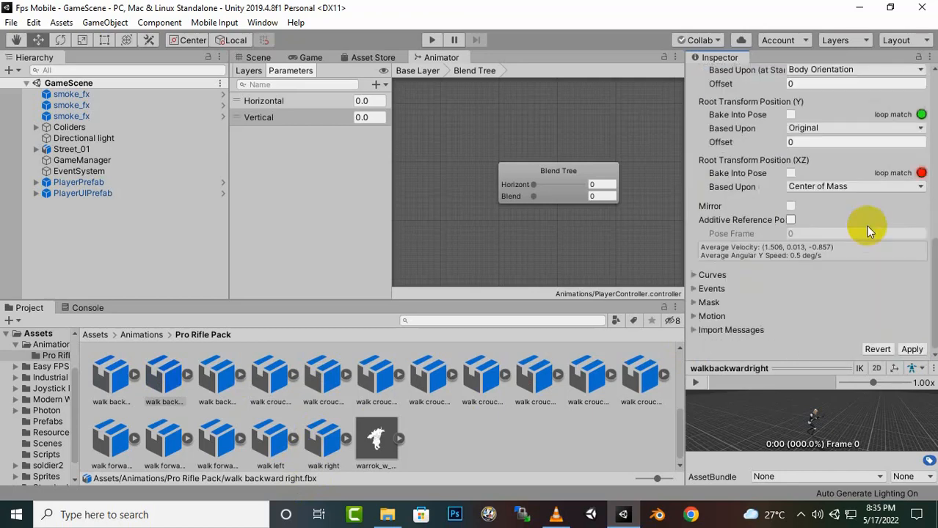
click(912, 349)
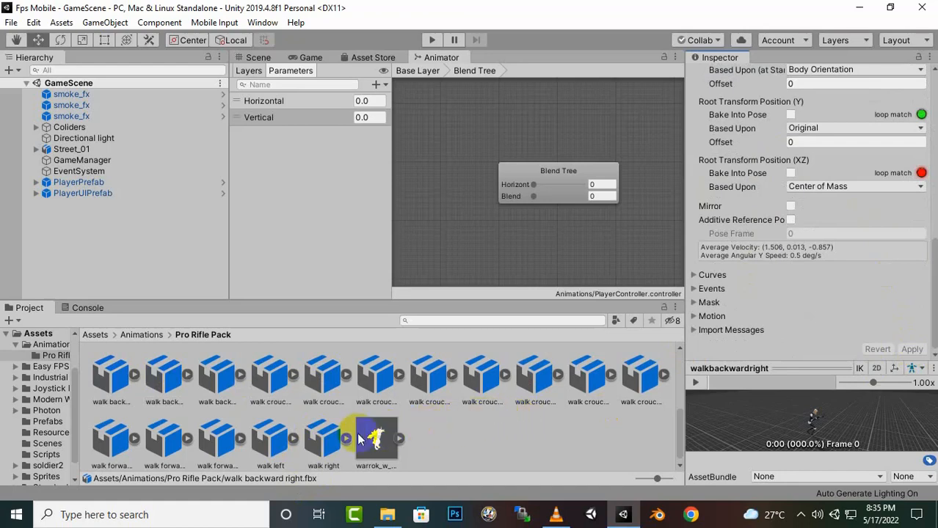
- Rename the walk forward left model's animation clip to walkforwardleft and apply the import settings
scroll(463, 427, up, 3)
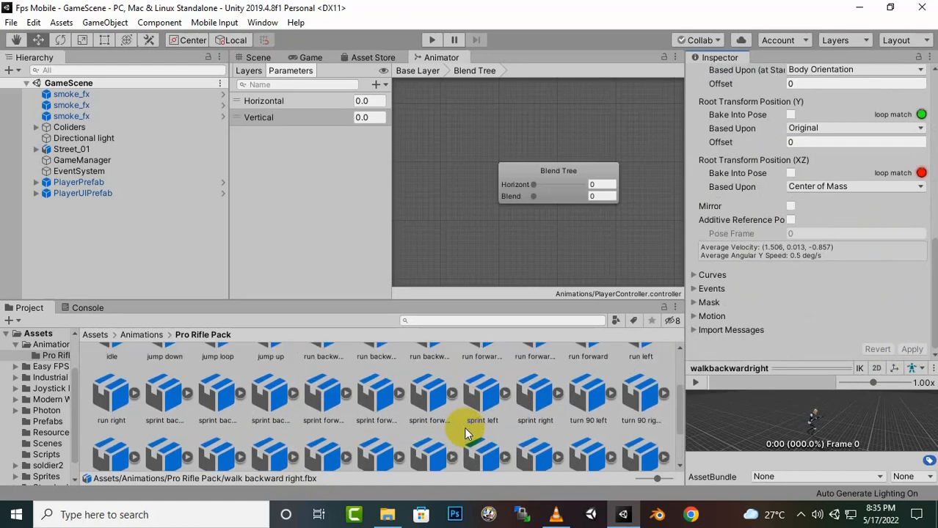
scroll(464, 433, down, 2)
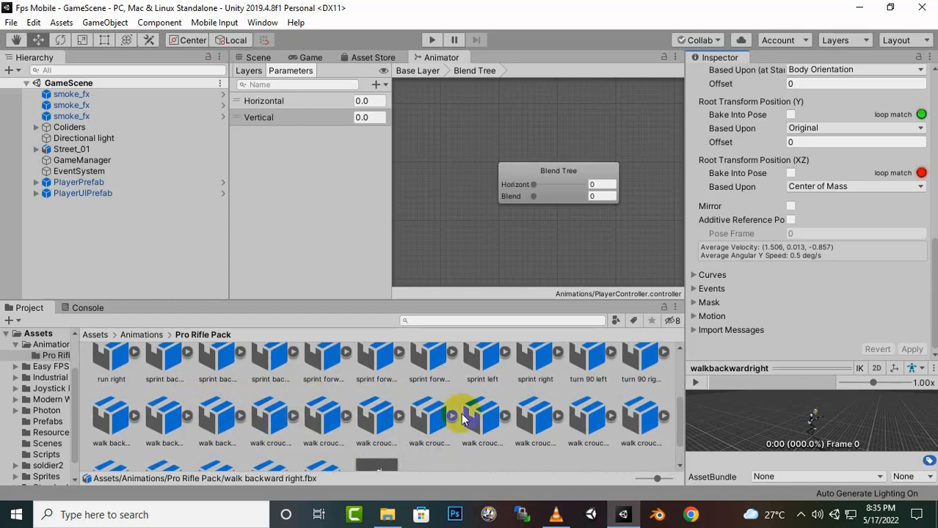
scroll(594, 418, down, 1)
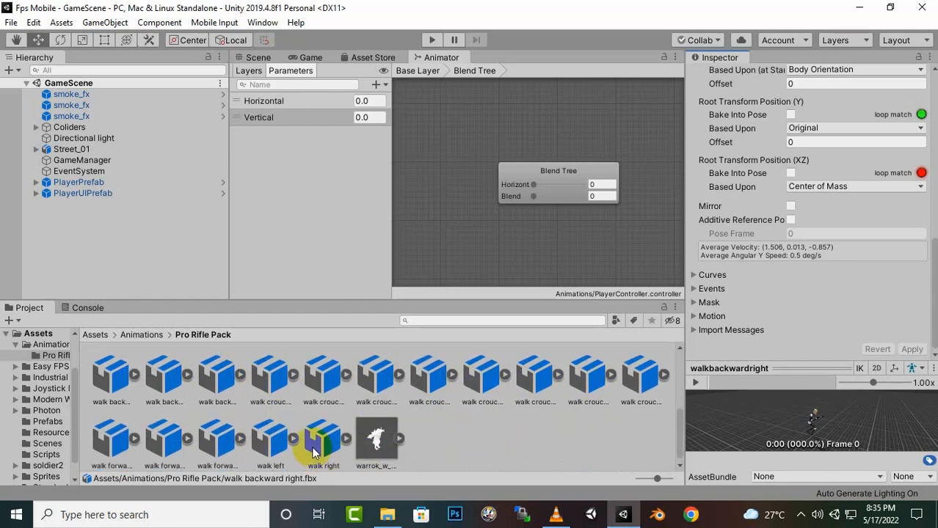
click(232, 435)
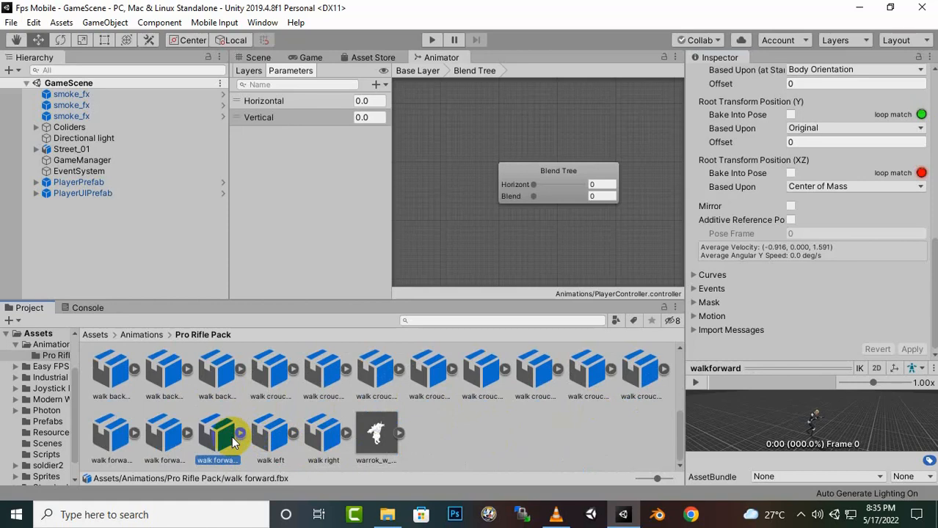
click(156, 434)
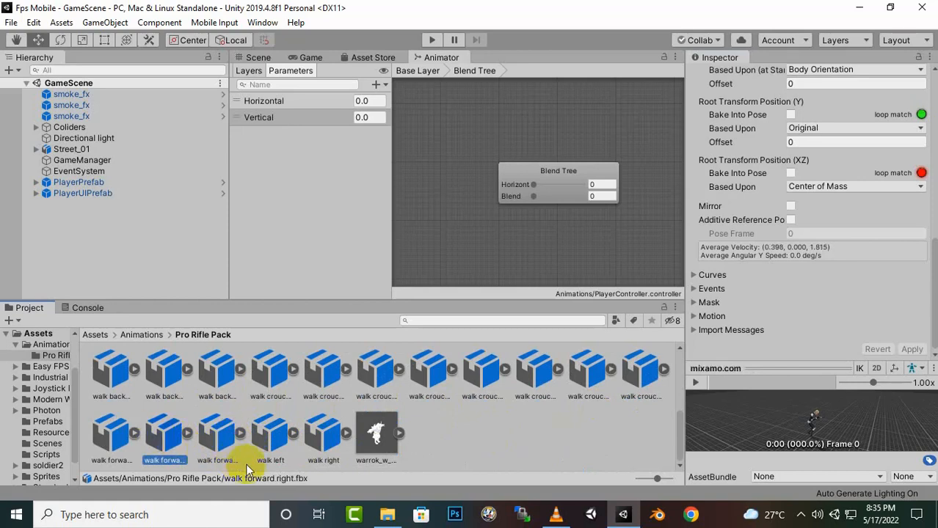
click(112, 440)
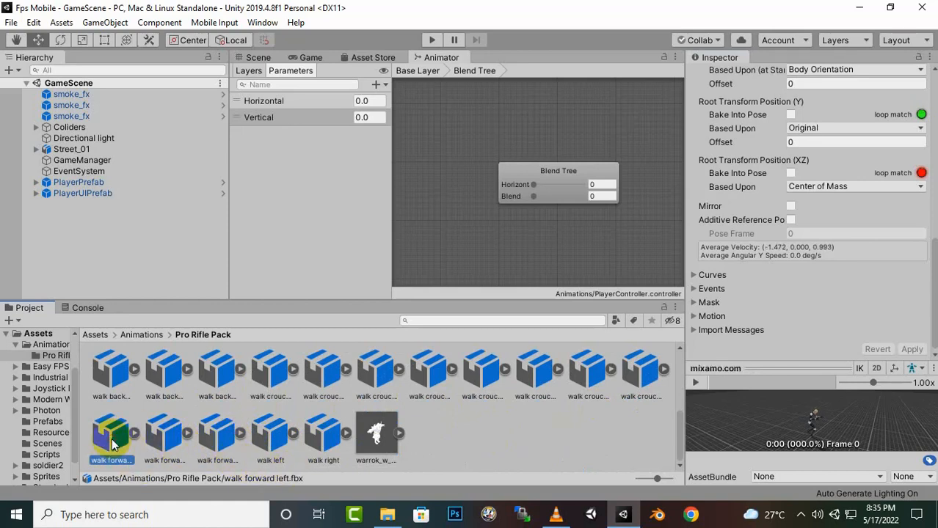
scroll(814, 268, up, 10)
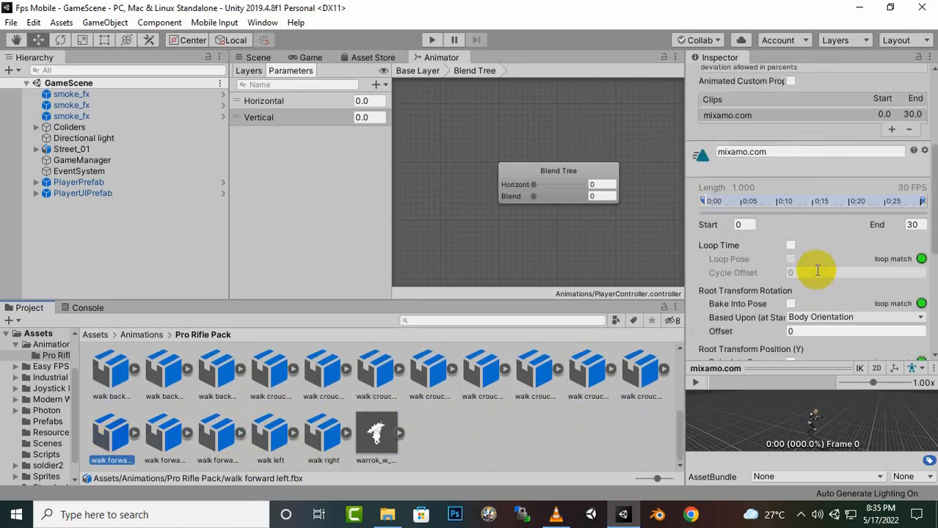
scroll(814, 269, down, 4)
click(796, 210)
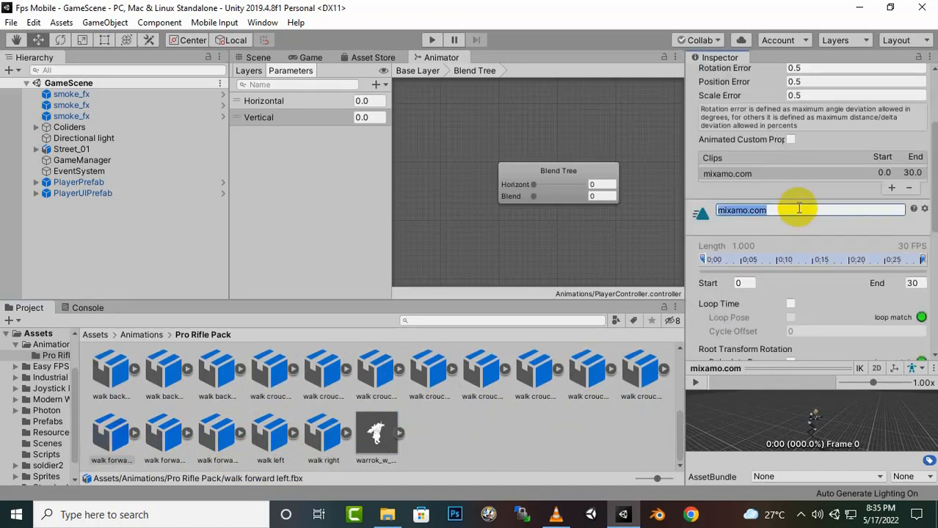
text(walk)
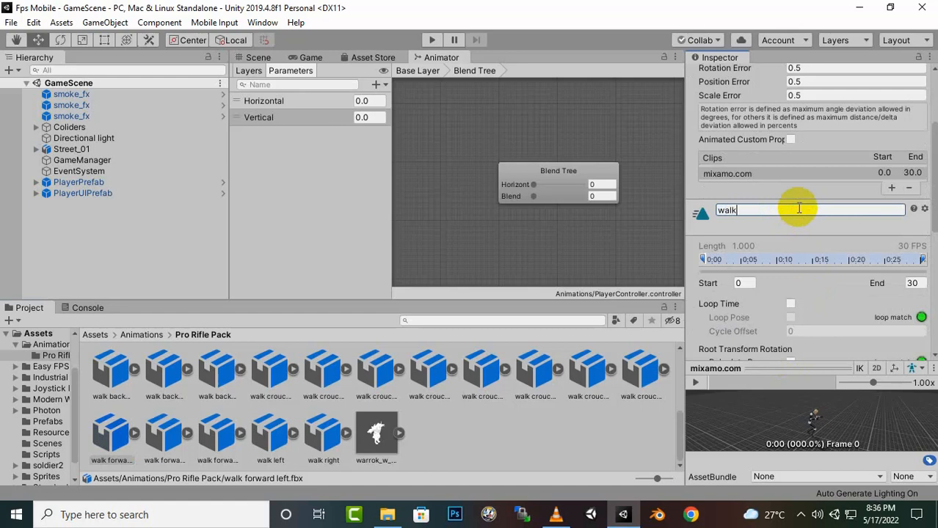
text(forwardleft)
key(Return)
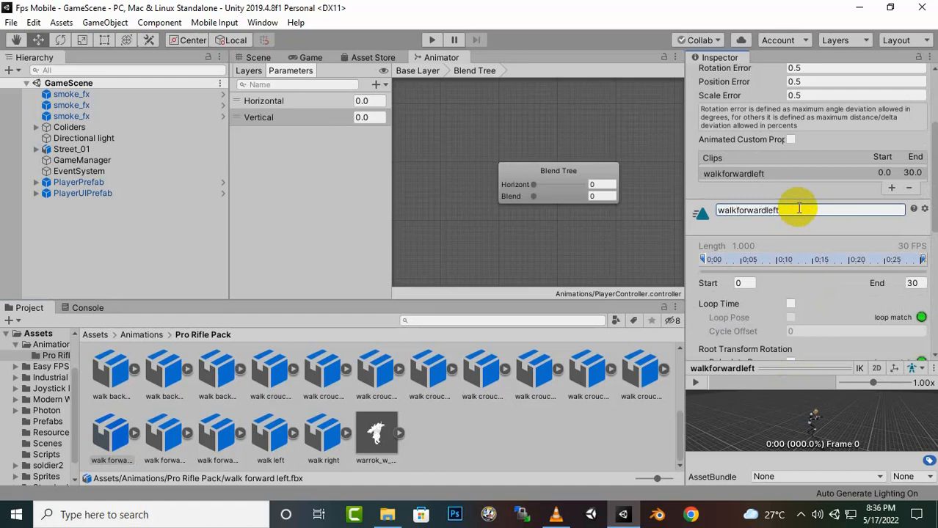
scroll(807, 212, down, 5)
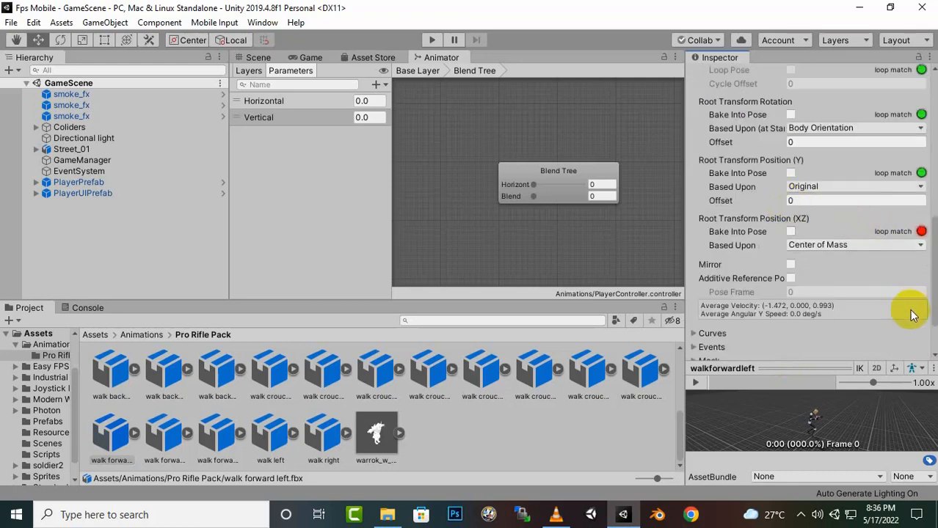
scroll(908, 327, down, 3)
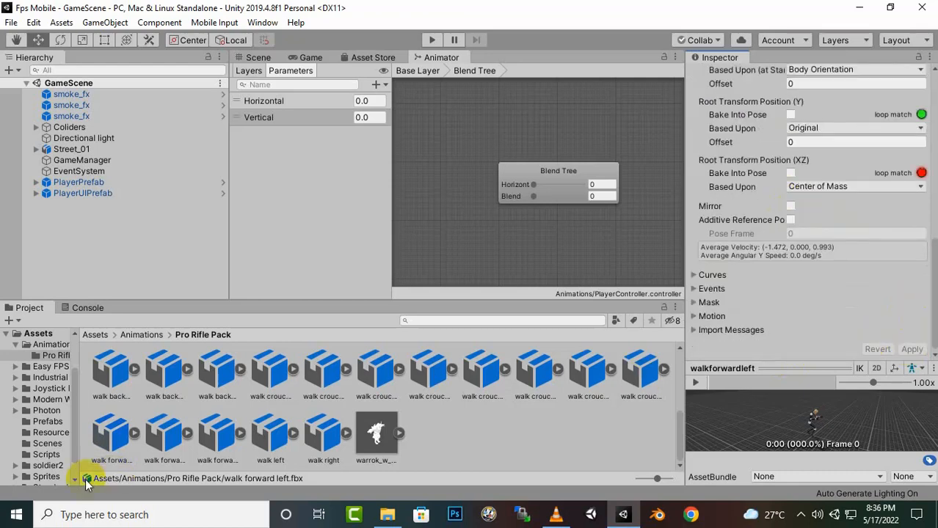
- Rename the walk forward right model's animation clip to walkforwardright and apply the import settings
click(163, 434)
scroll(830, 260, up, 10)
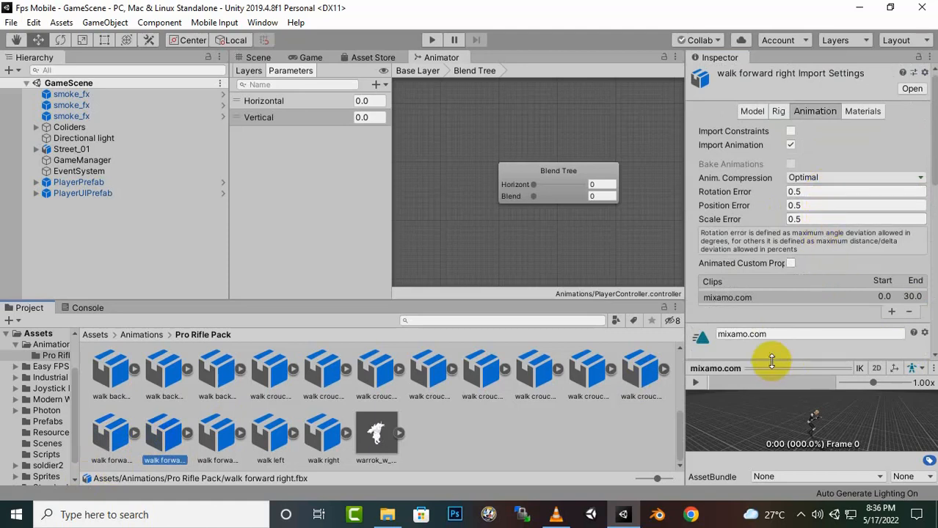
click(786, 334)
text(wa)
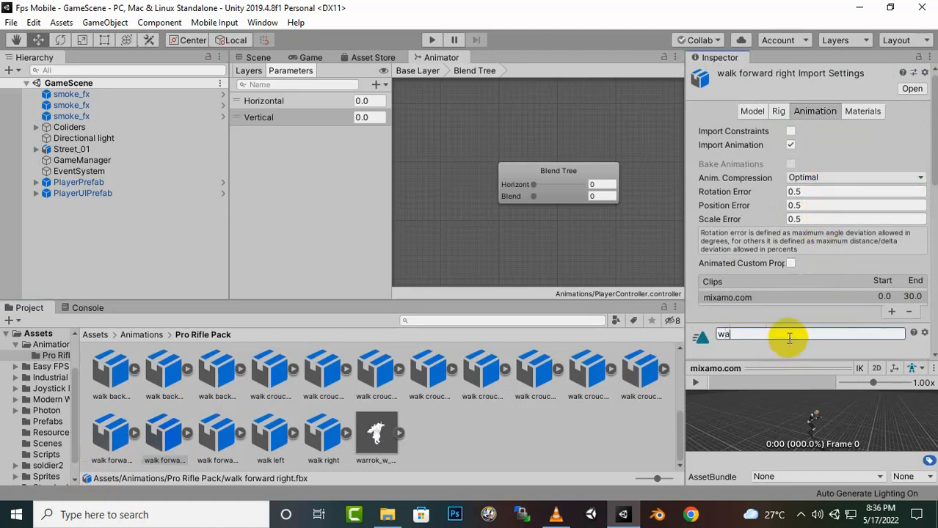
text(lkforwardright)
key(Return)
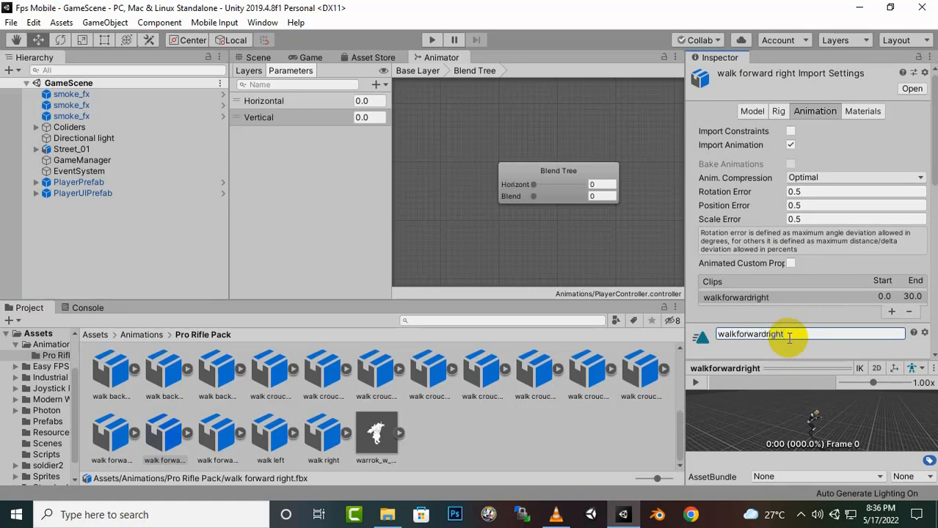
scroll(814, 271, down, 10)
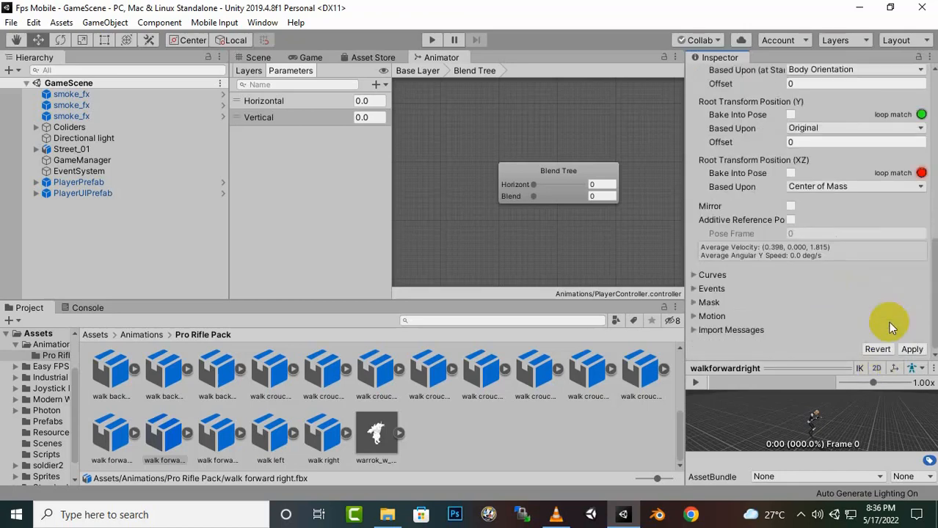
click(909, 350)
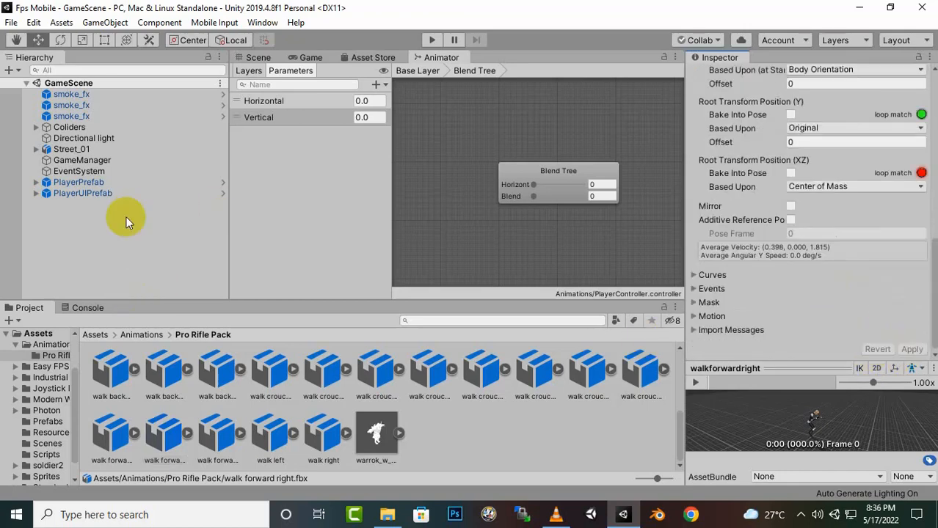
- Add a motion field to the Blend Tree and assign the idle clip to it
click(527, 173)
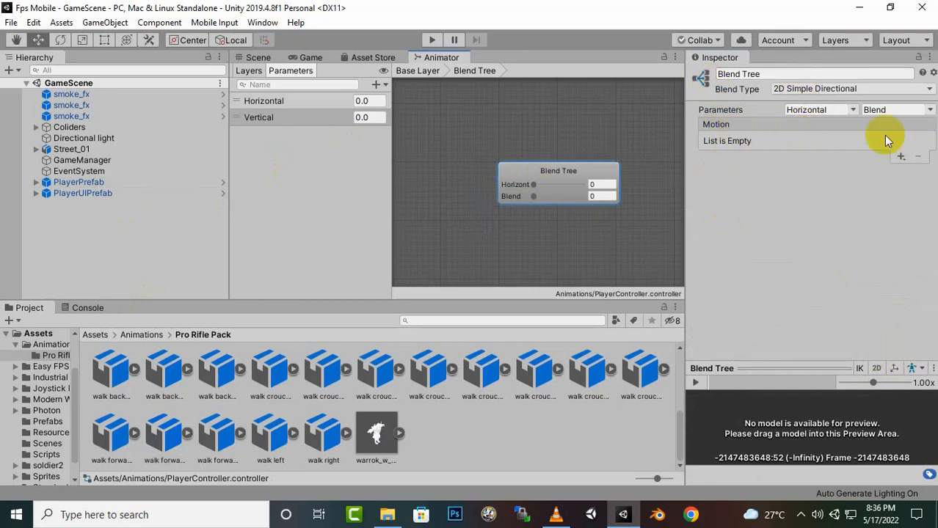
click(900, 157)
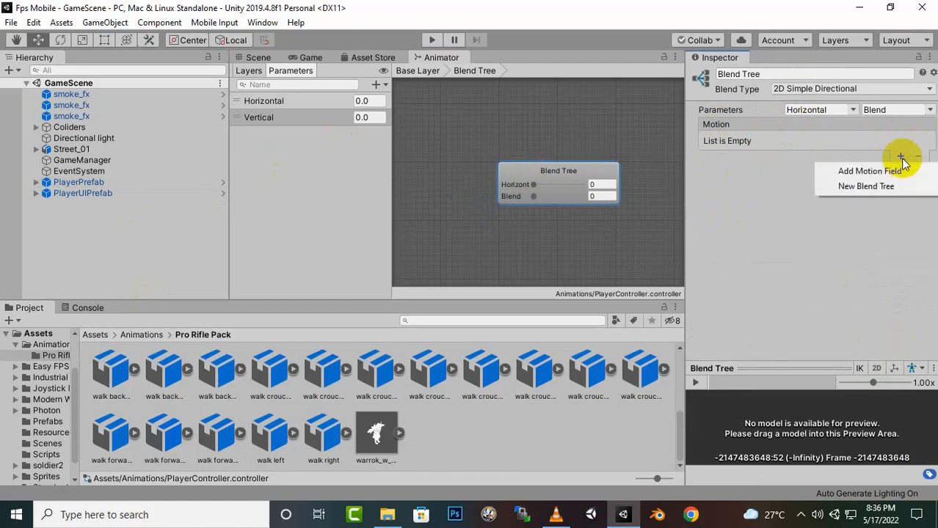
click(892, 173)
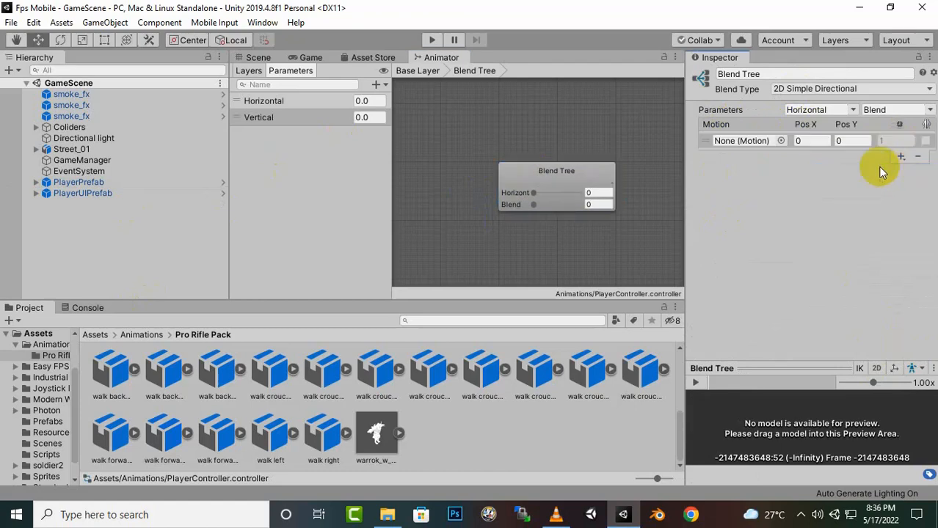
click(782, 141)
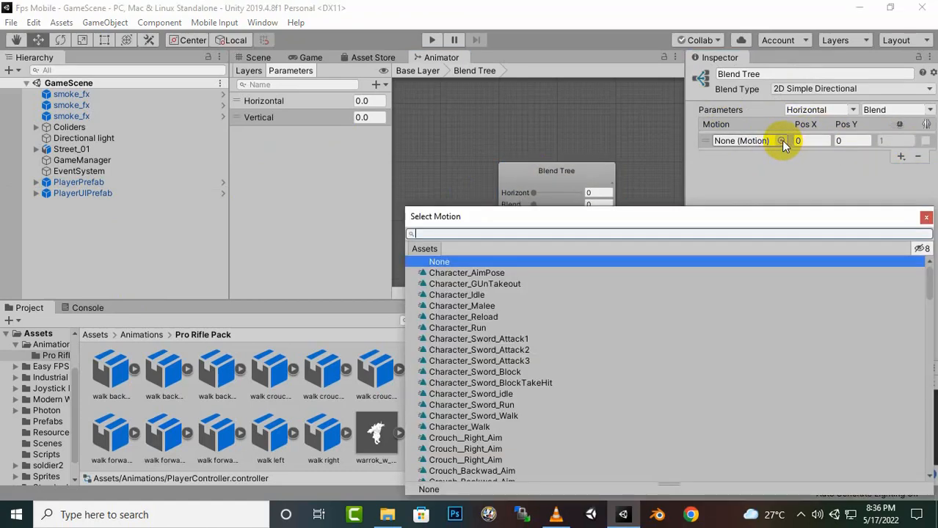
text(idl)
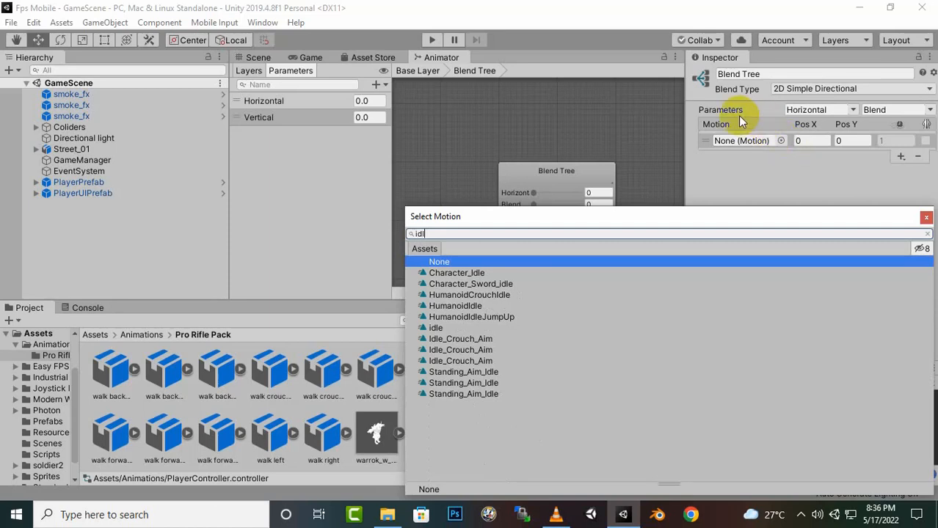
double_click(440, 328)
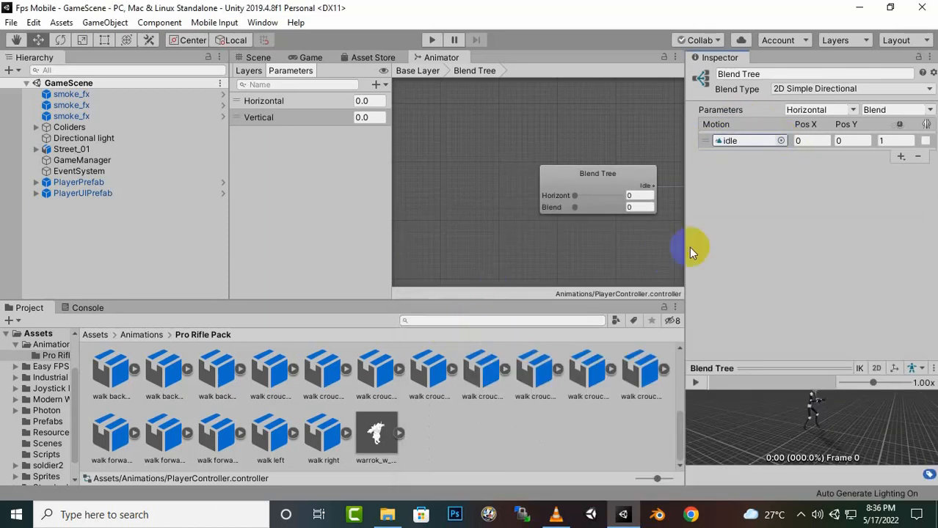
- Add a second motion to the Blend Tree and assign the walkforward clip to it
click(900, 156)
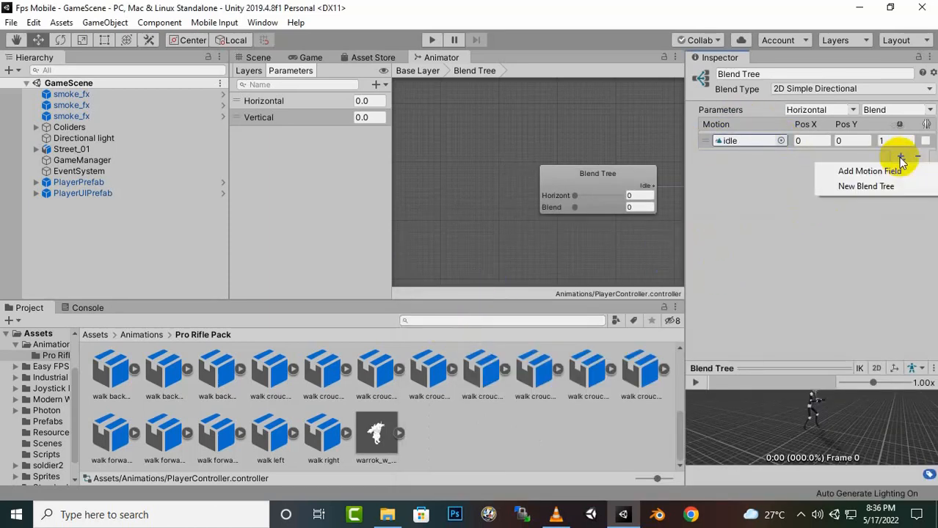
click(891, 171)
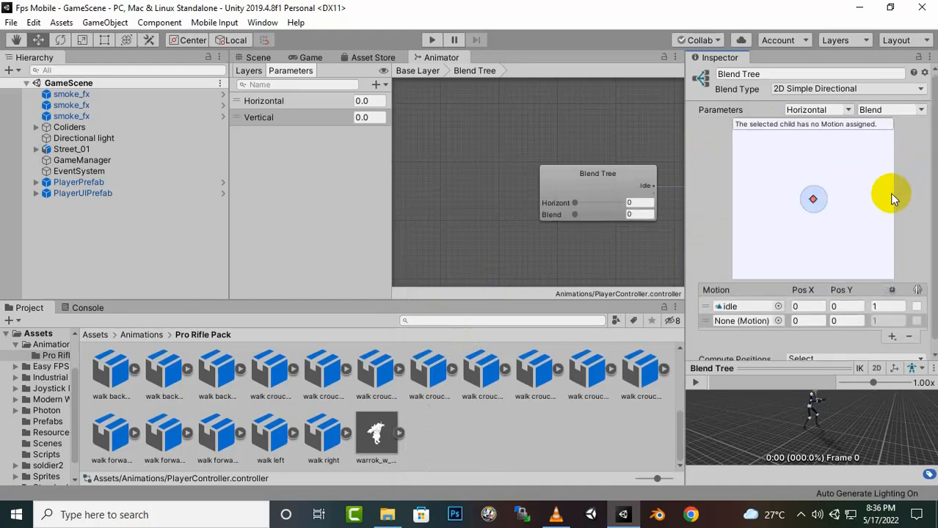
click(777, 321)
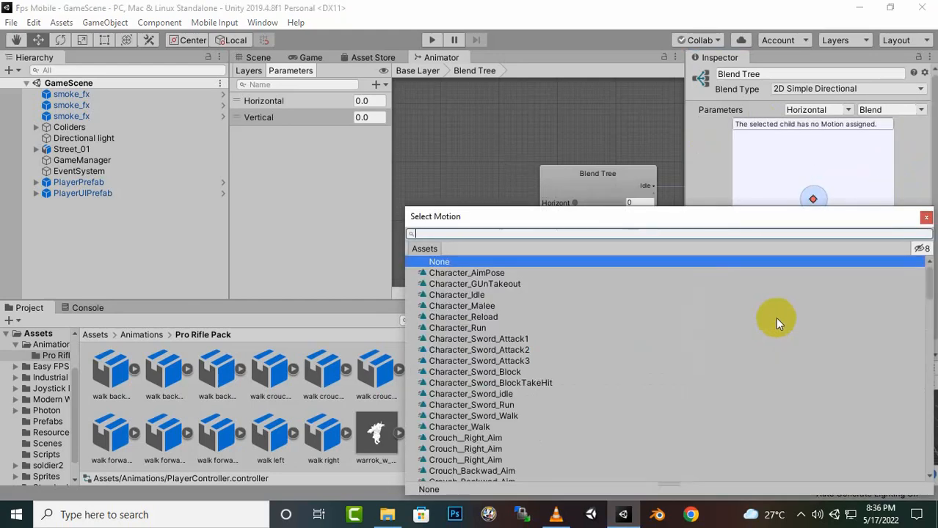
text(wal)
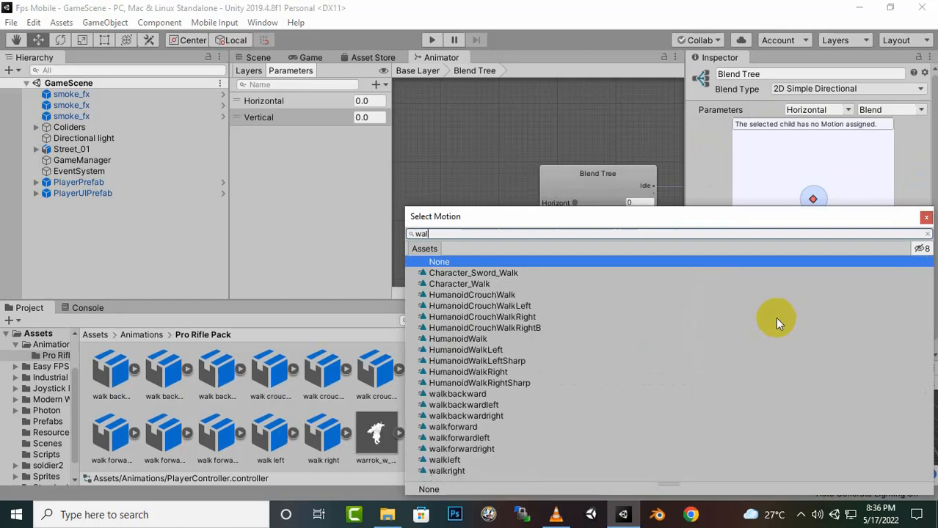
text(kf)
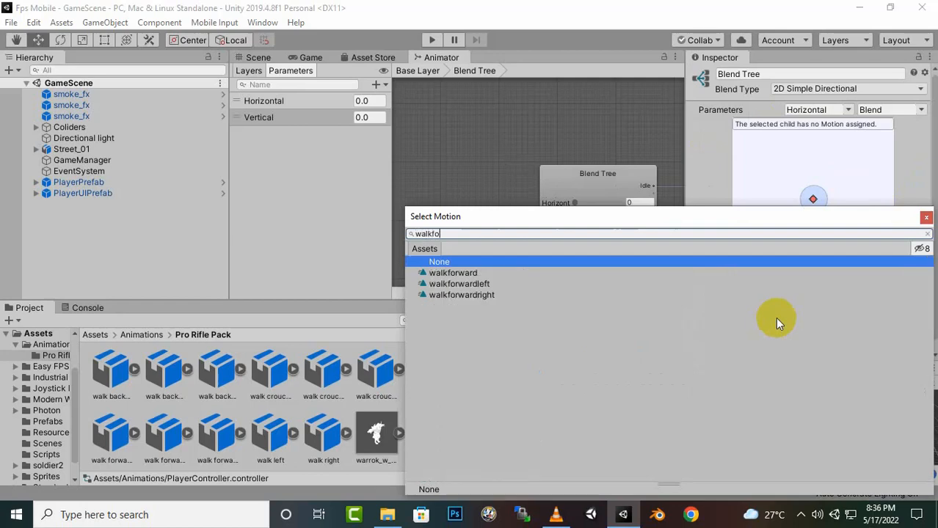
text(o)
double_click(470, 273)
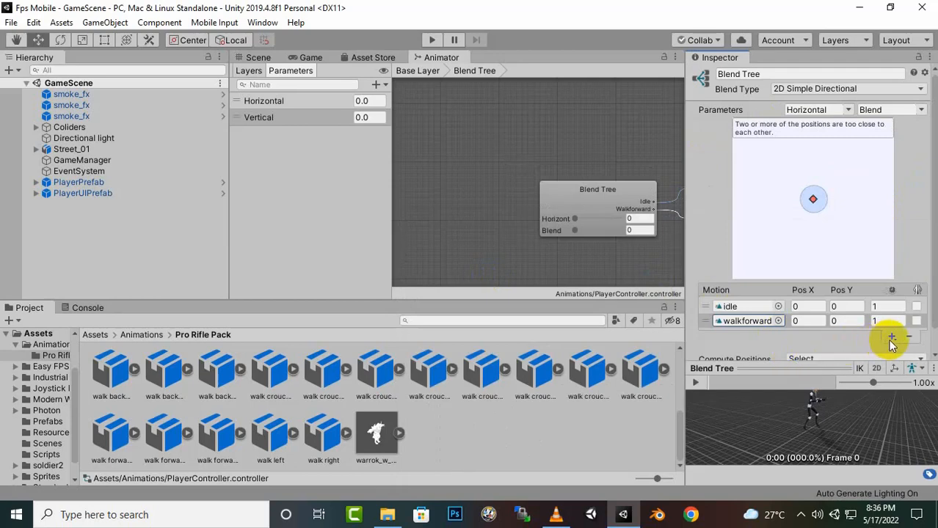
- Add a third motion to the Blend Tree and assign the walkbackward clip to it
click(892, 339)
click(837, 350)
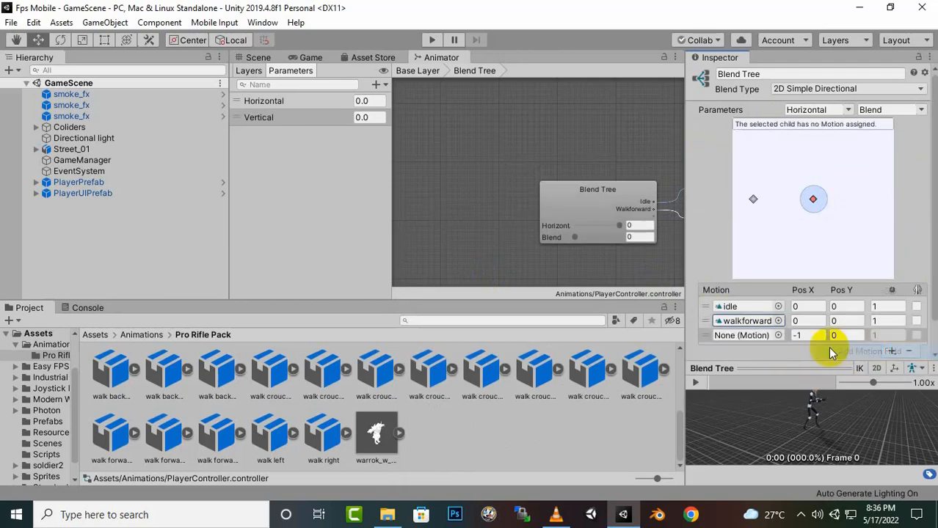
click(778, 335)
text(wa)
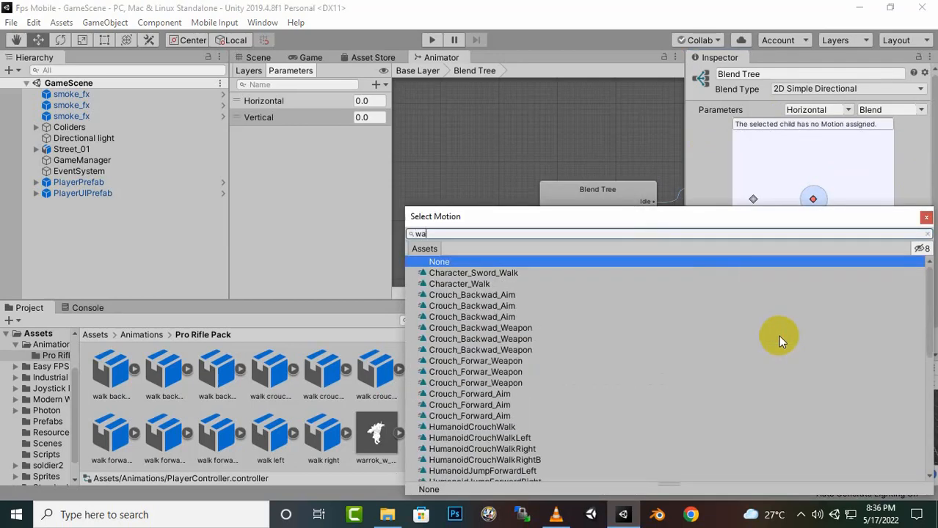
text(lk)
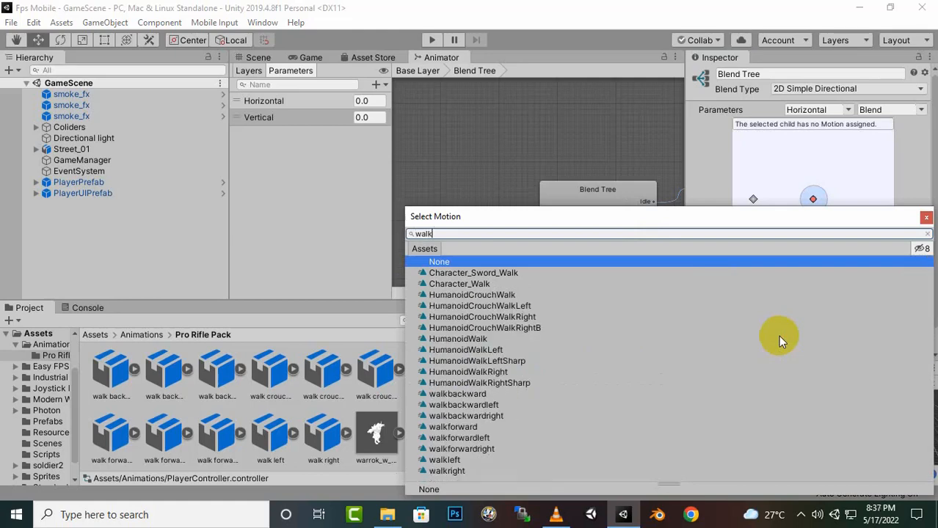
text(ba)
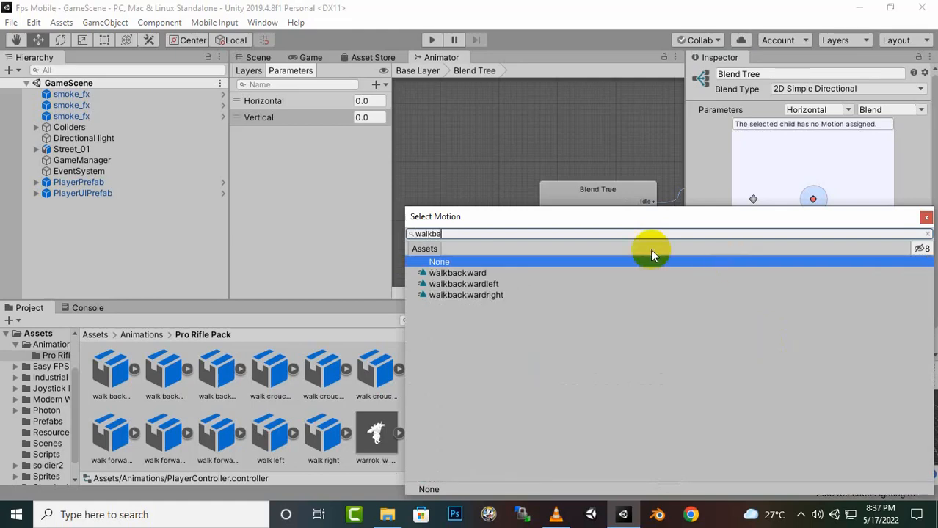
double_click(480, 273)
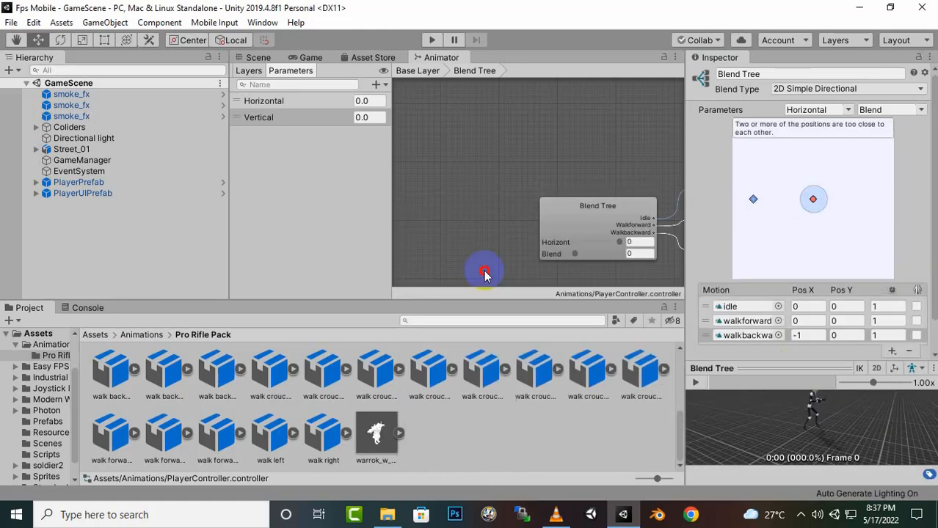
- Add a fourth motion to the Blend Tree and assign the walkleft clip to it
click(892, 350)
click(886, 364)
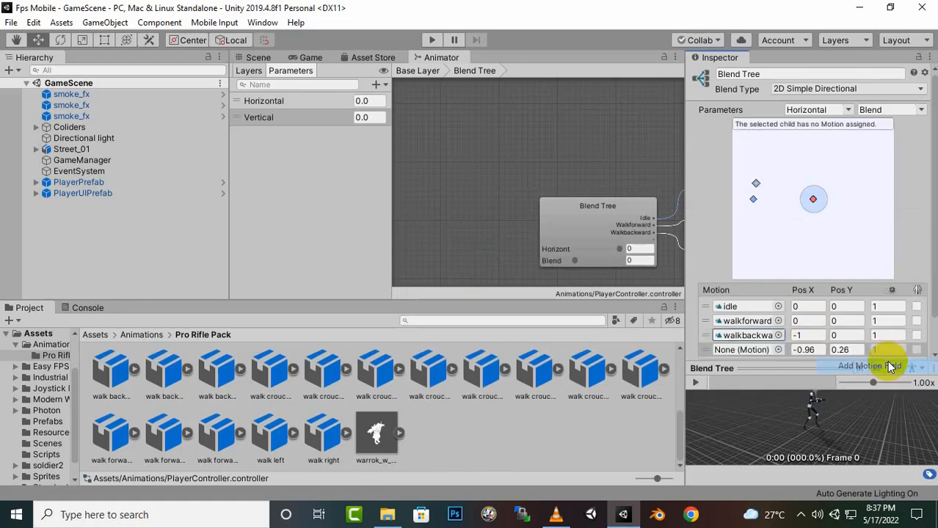
click(778, 350)
text(w)
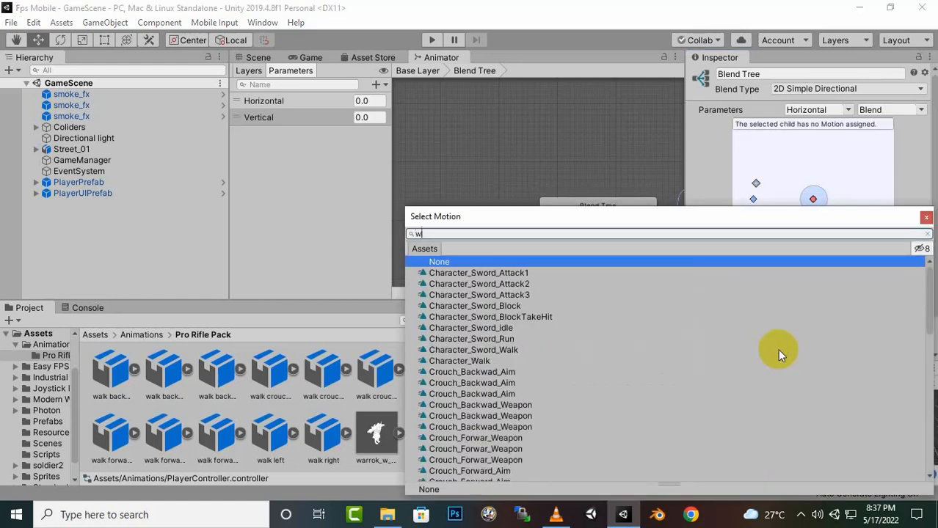
text(alk)
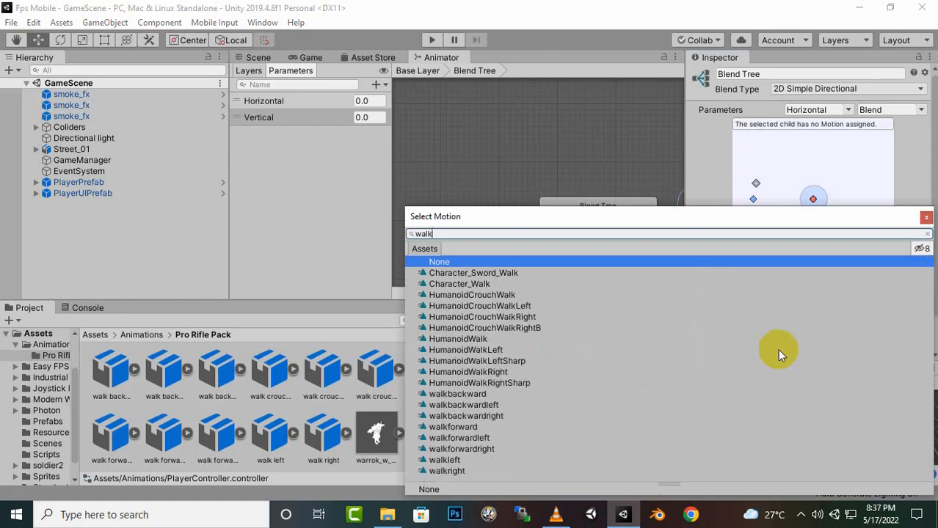
text(l)
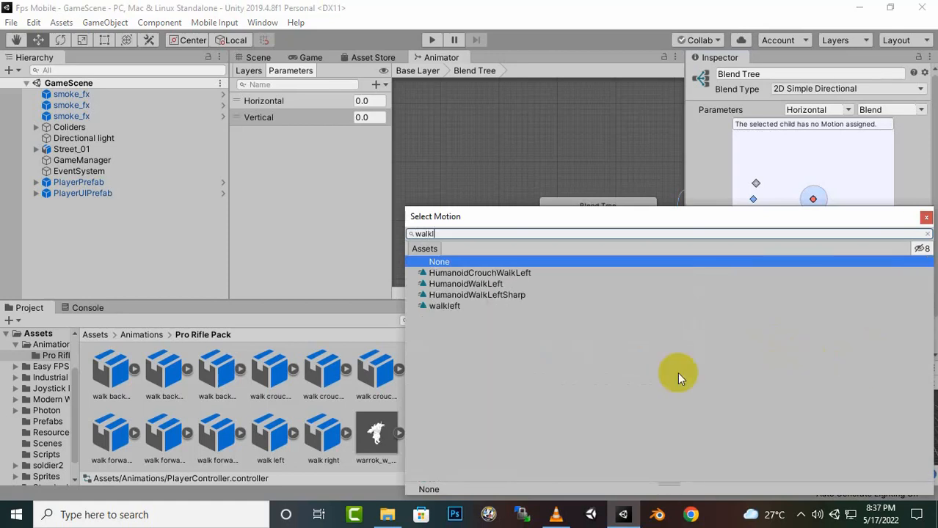
double_click(437, 307)
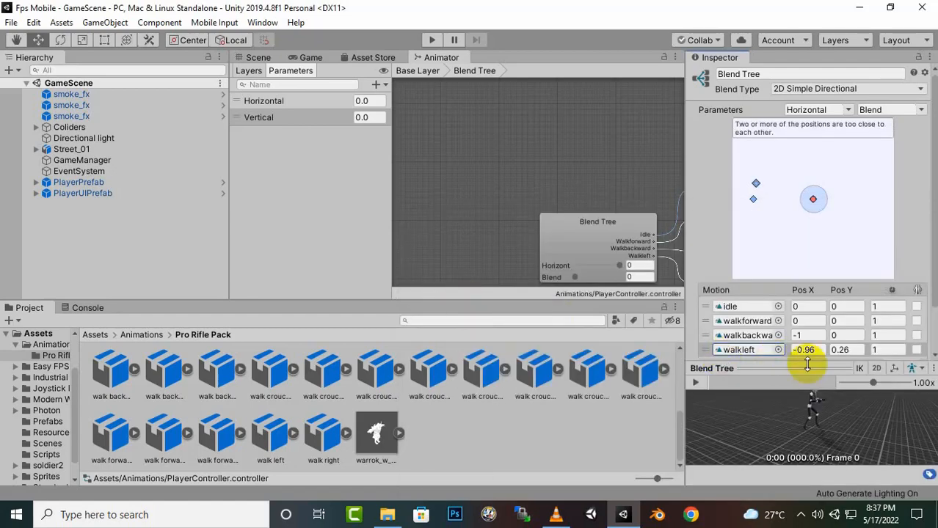
- Add a fifth motion to the Blend Tree and assign the walkright clip to it
scroll(888, 323, down, 2)
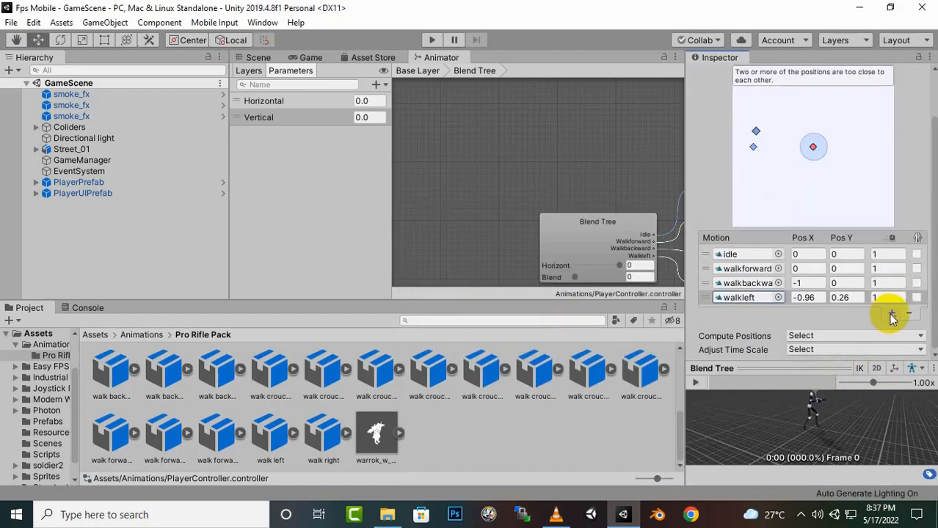
click(892, 313)
click(880, 328)
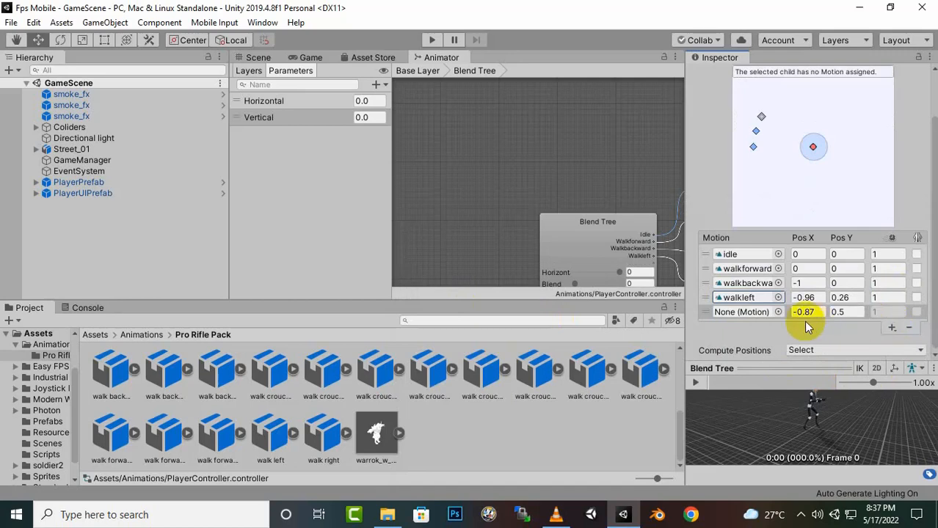
click(779, 313)
text(wa)
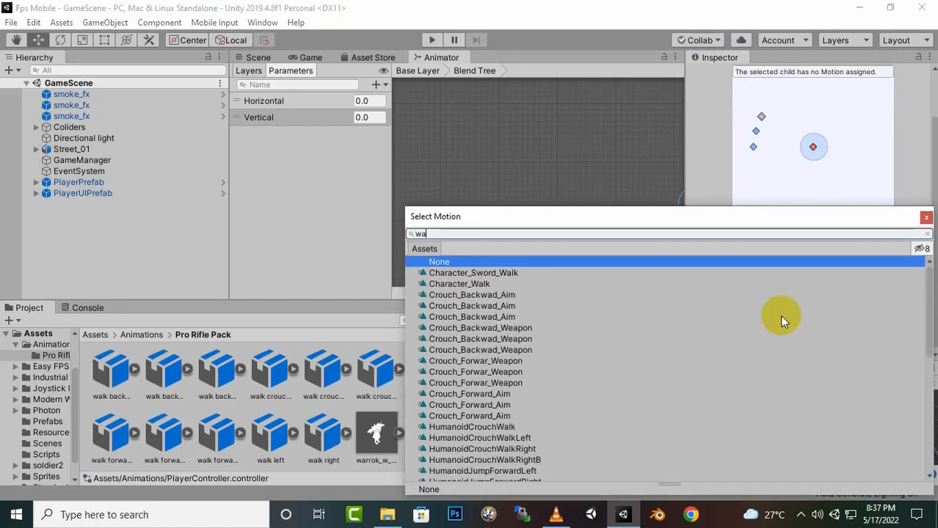
text(lkri)
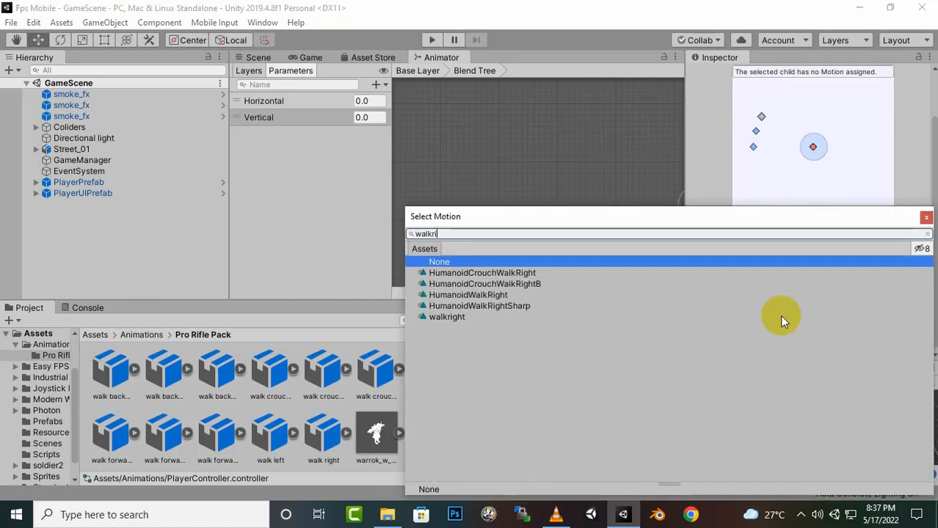
double_click(466, 319)
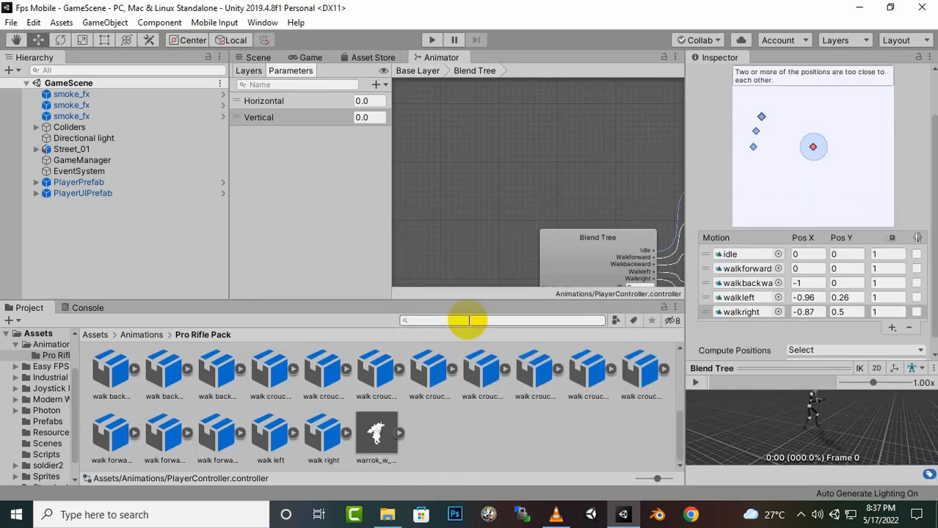
- Add a sixth motion to the Blend Tree and assign the walkforwardleft clip to it
scroll(847, 324, down, 1)
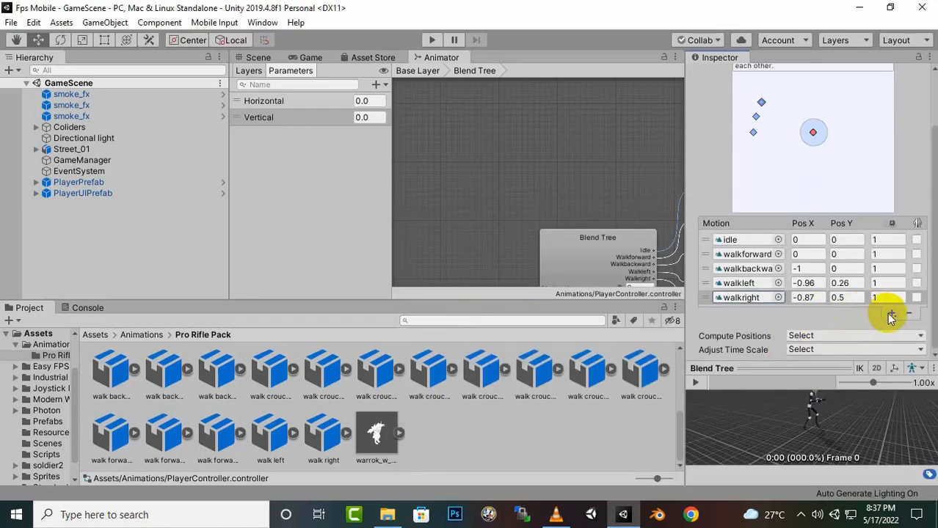
click(889, 313)
click(863, 329)
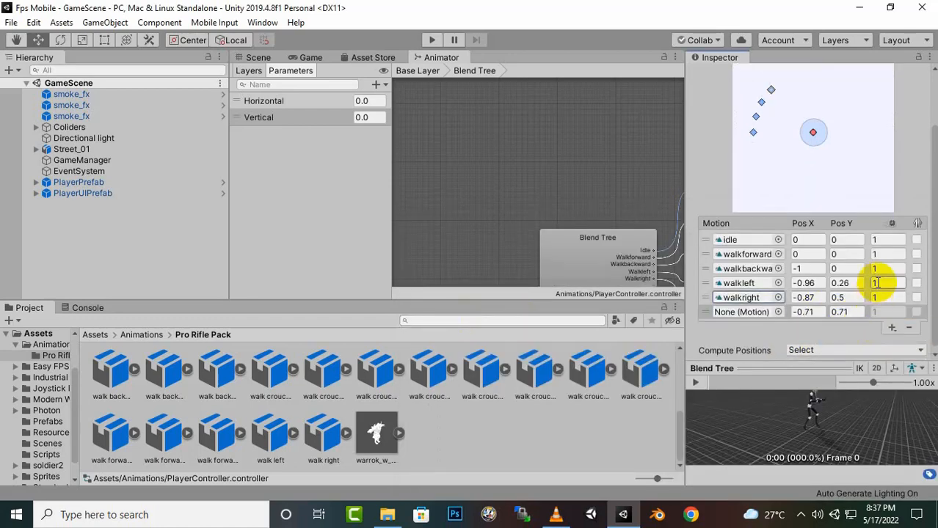
click(779, 313)
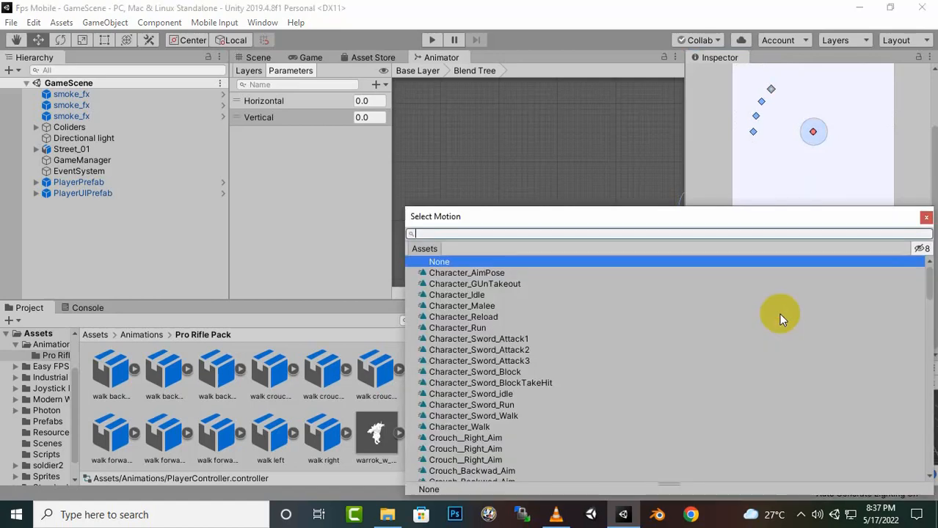
drag(810, 218, 542, 158)
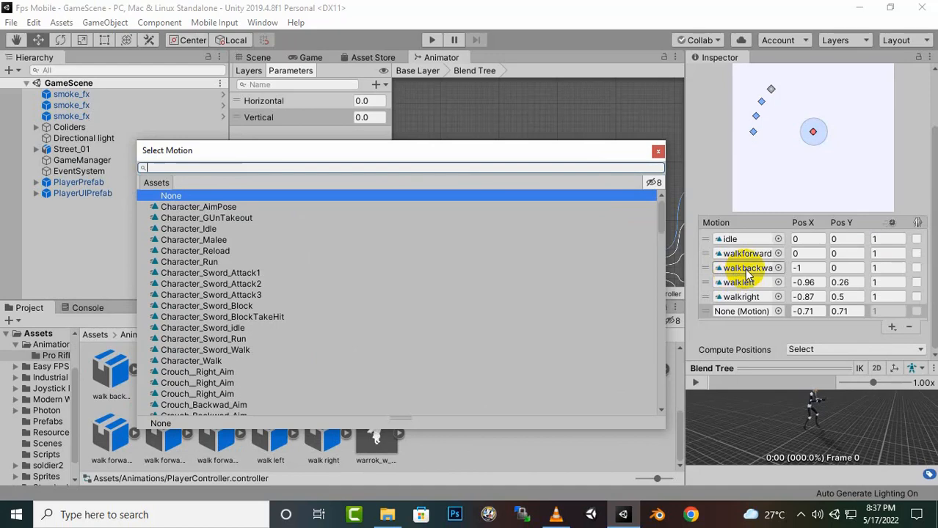
drag(404, 154, 585, 217)
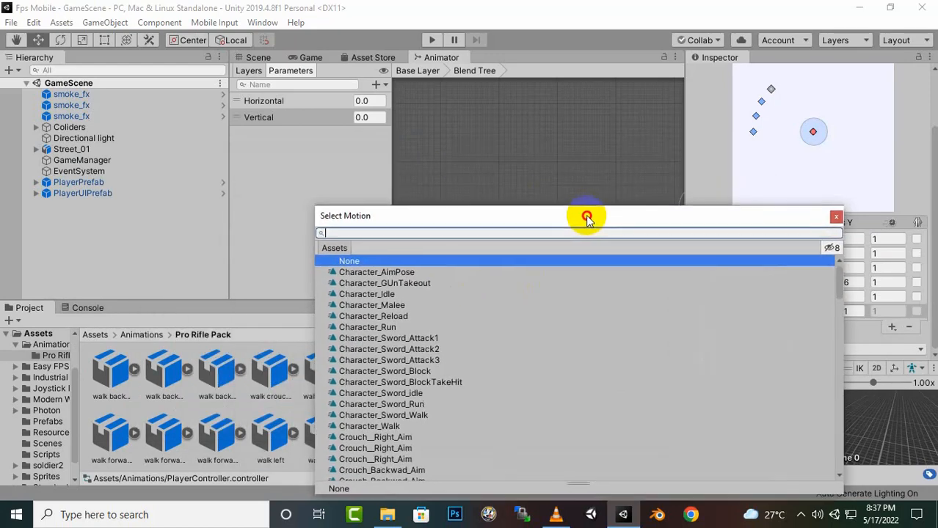
text(walkfo)
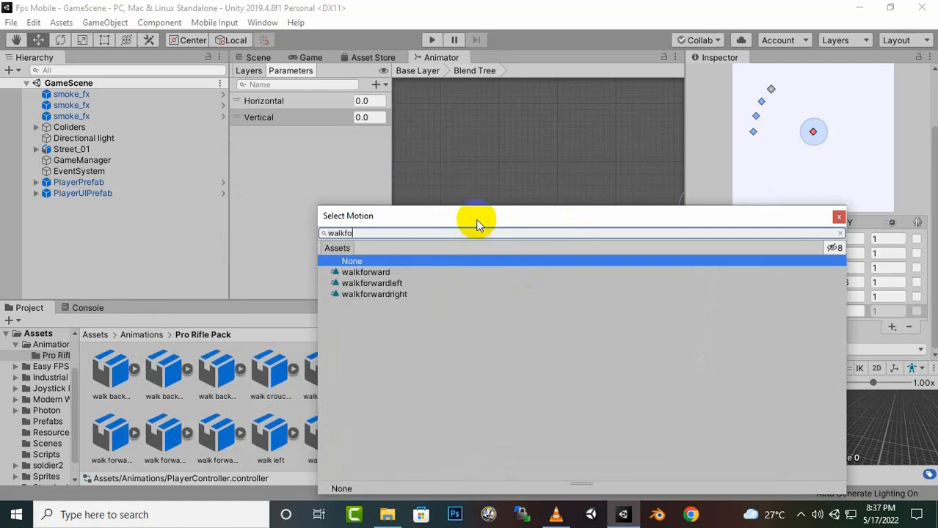
click(411, 284)
double_click(434, 282)
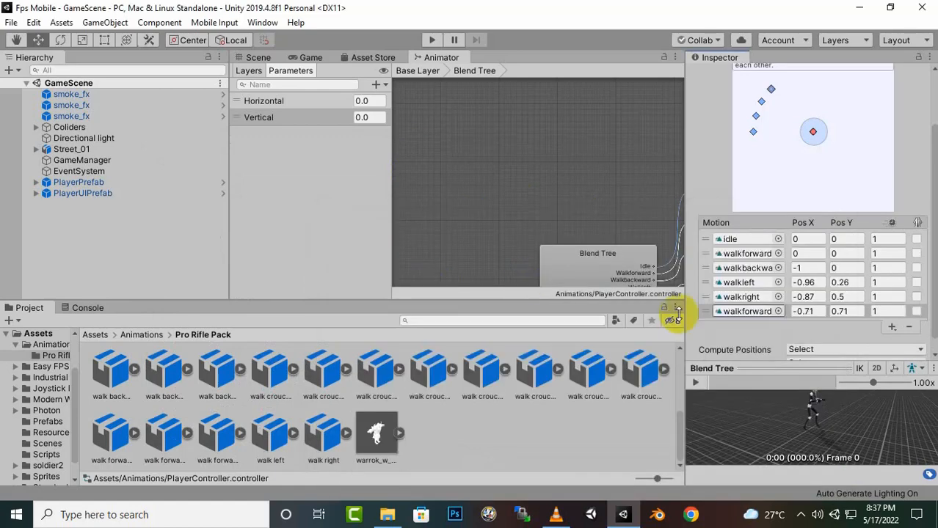
- Add a seventh motion to the Blend Tree and assign the walkforwardright clip to it
click(892, 327)
click(866, 341)
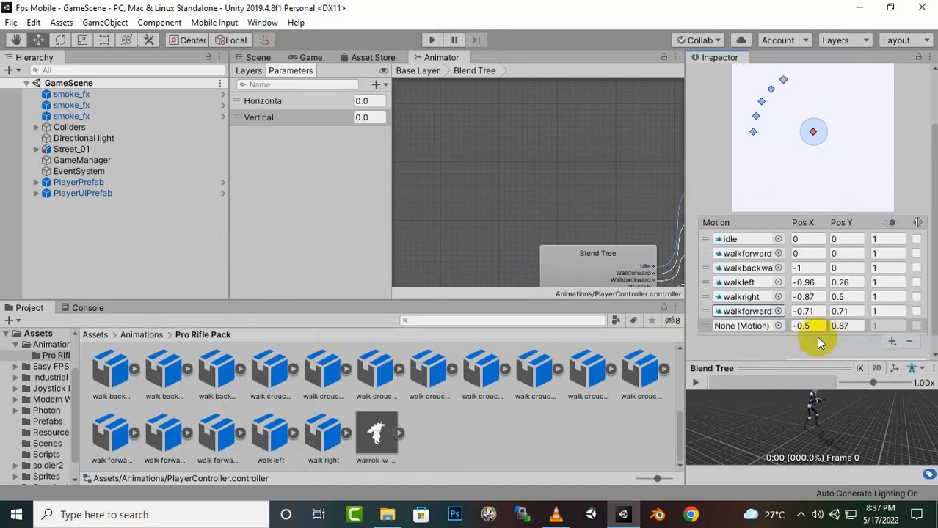
click(777, 325)
text(wa)
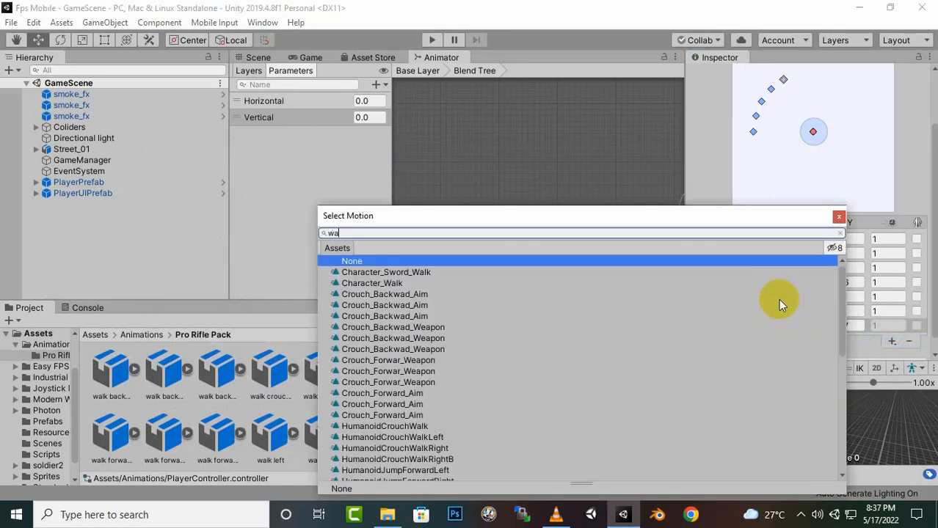
text(lk)
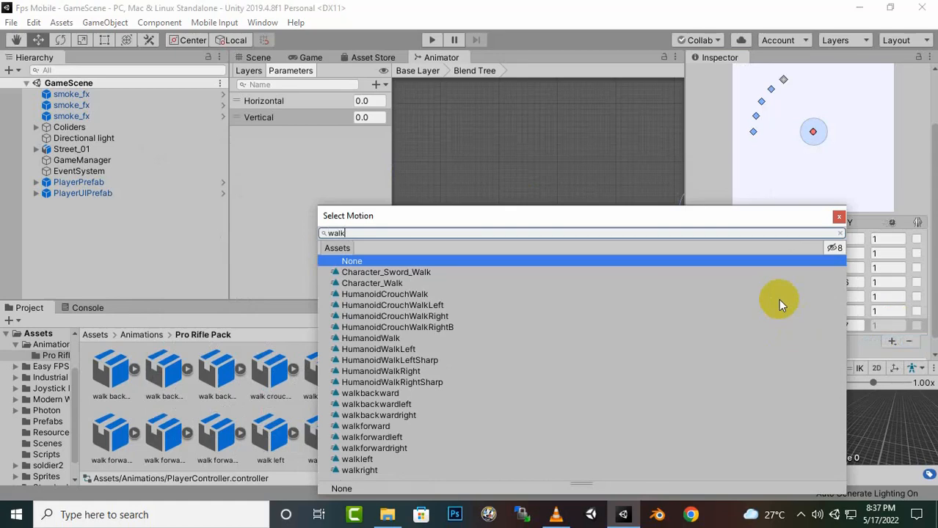
text(f)
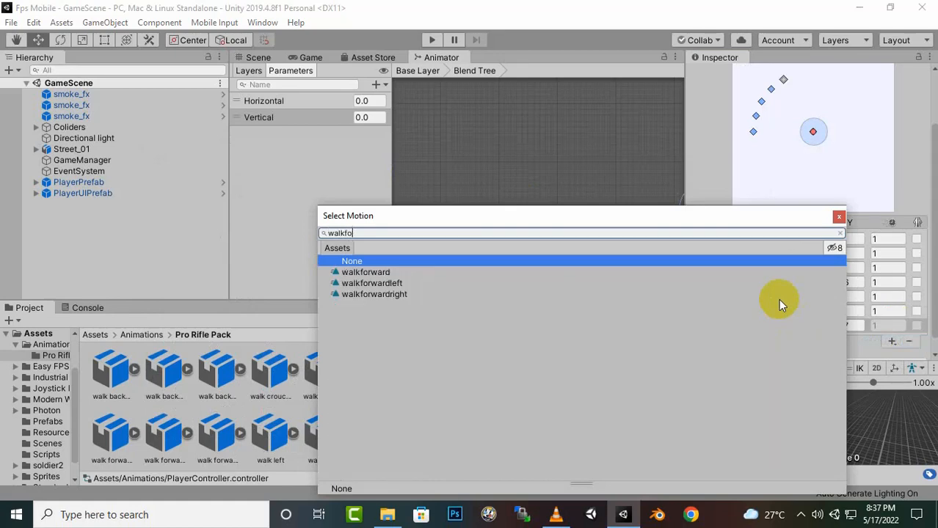
text(o)
double_click(393, 295)
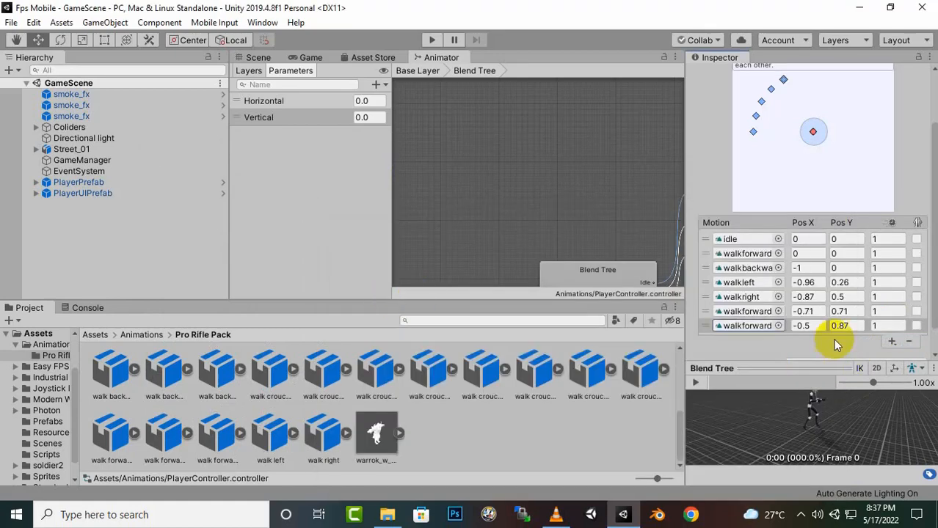
- Add an eighth motion to the Blend Tree and assign the walkbackwardleft clip to it
scroll(873, 334, down, 1)
click(891, 313)
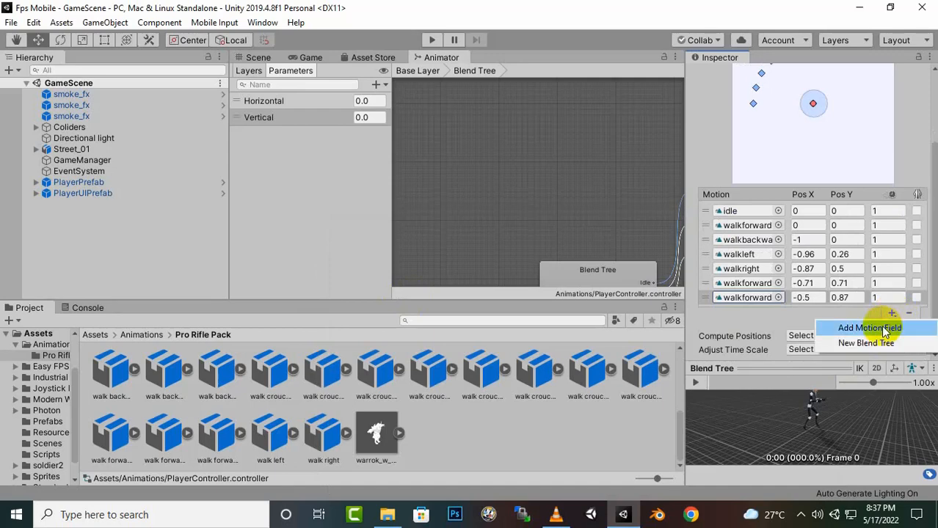
click(879, 326)
click(777, 311)
text(wa)
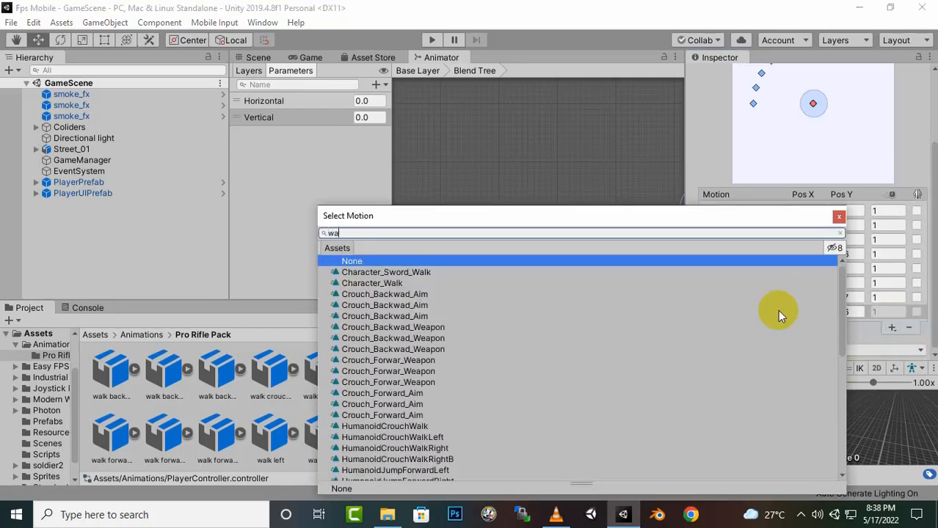
text(lkba)
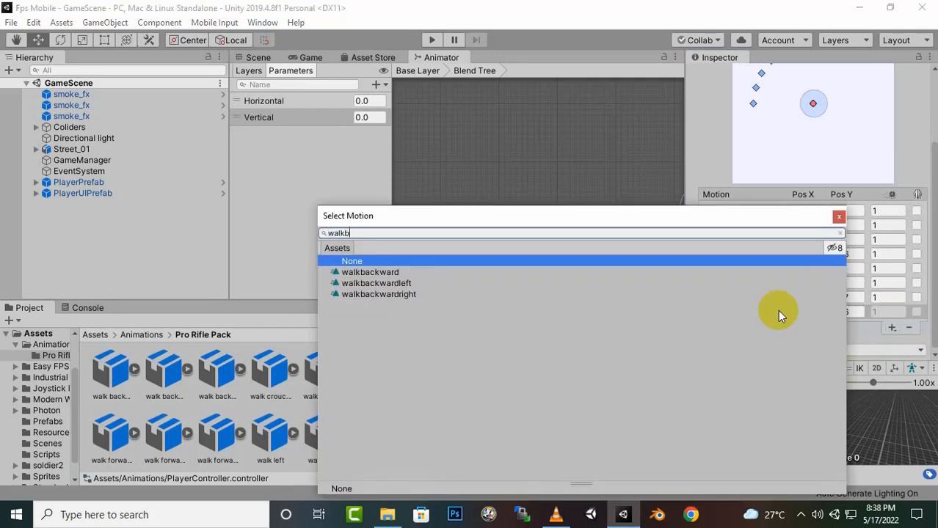
double_click(411, 283)
- Add a ninth motion to the Blend Tree and assign the walkbackwardright clip to it
click(893, 329)
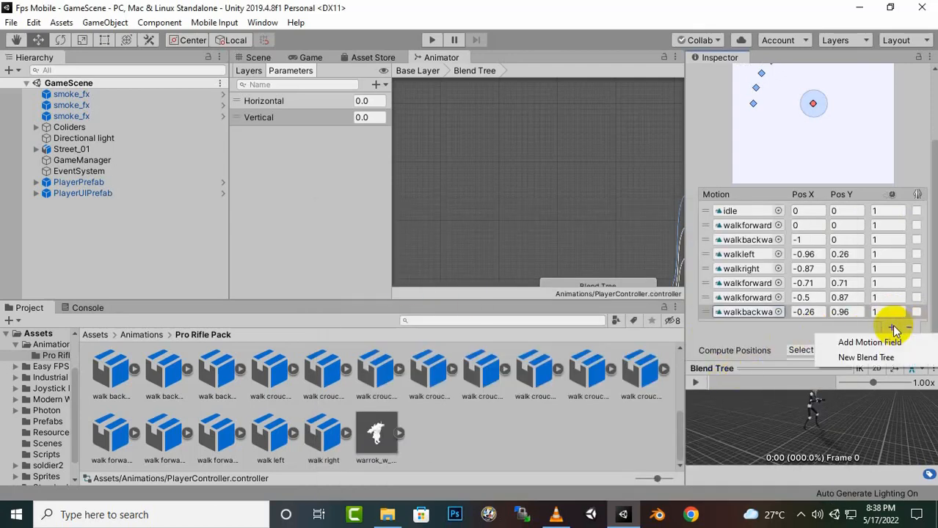
click(870, 342)
click(778, 326)
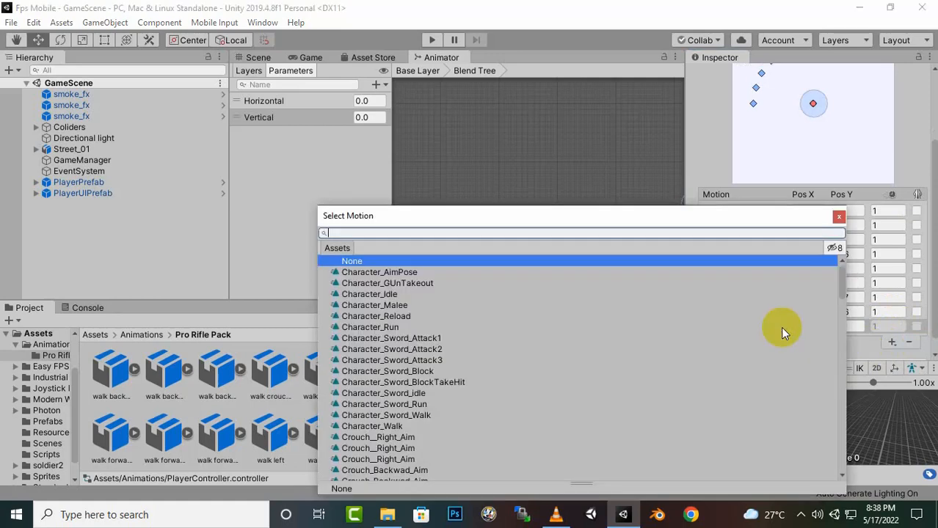
text(walk)
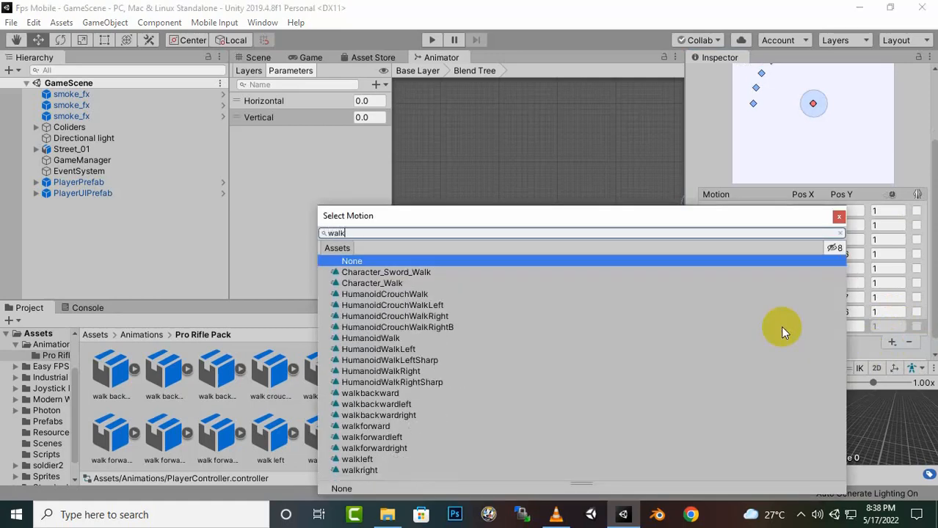
text(ba)
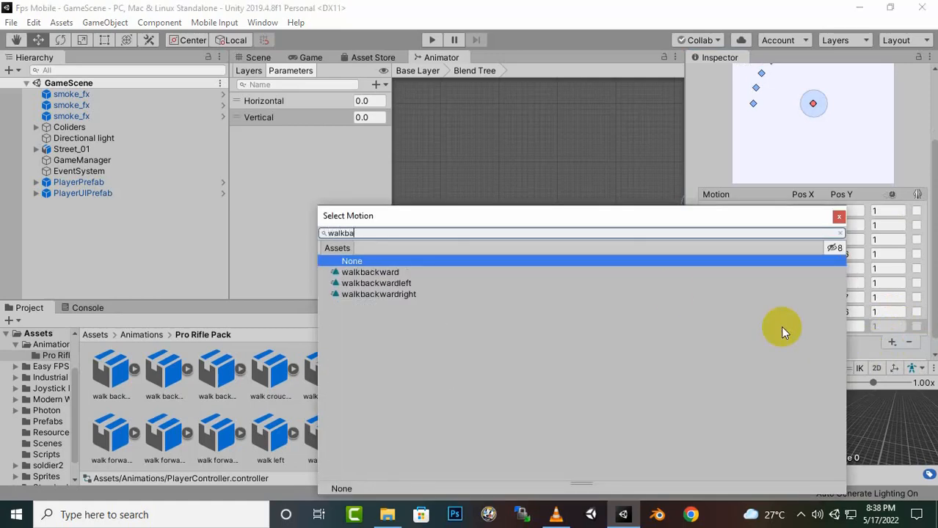
double_click(405, 296)
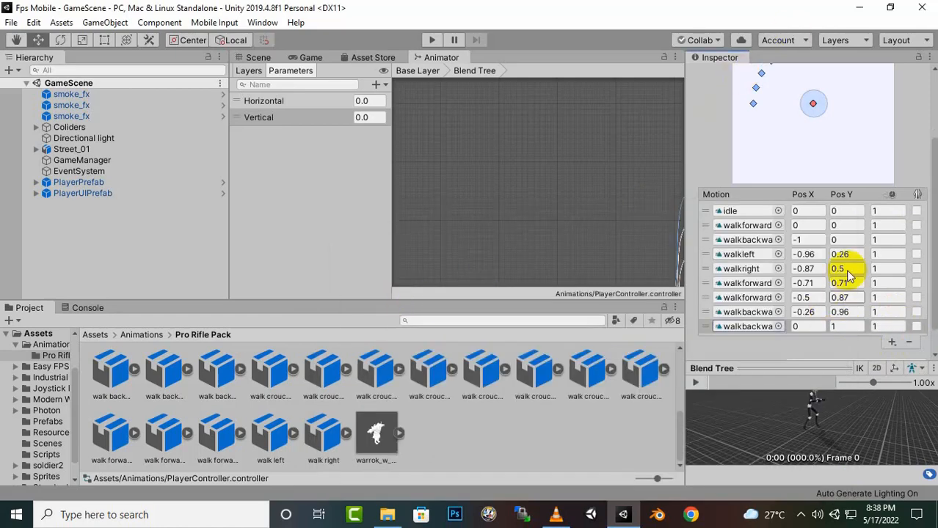
- Set the walkforward motion's Pos Y to 1 in the Blend Tree
scroll(804, 296, up, 3)
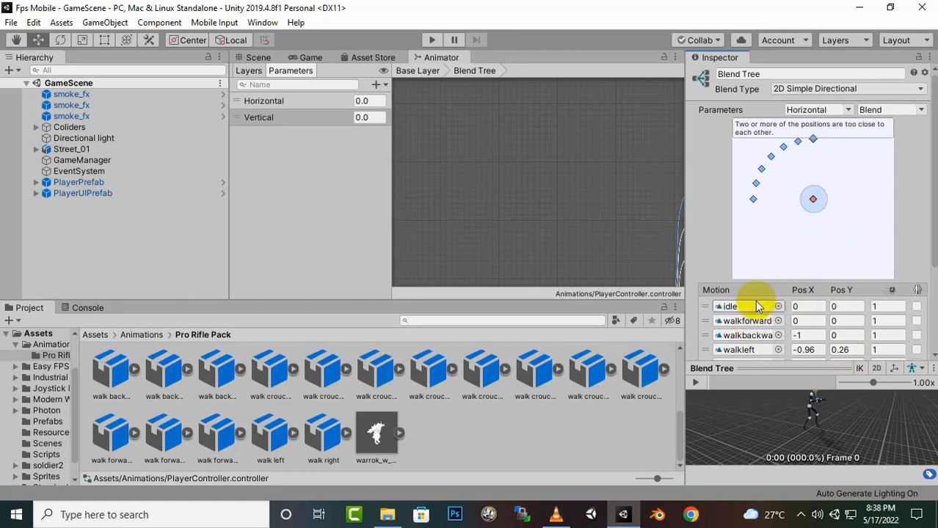
click(855, 306)
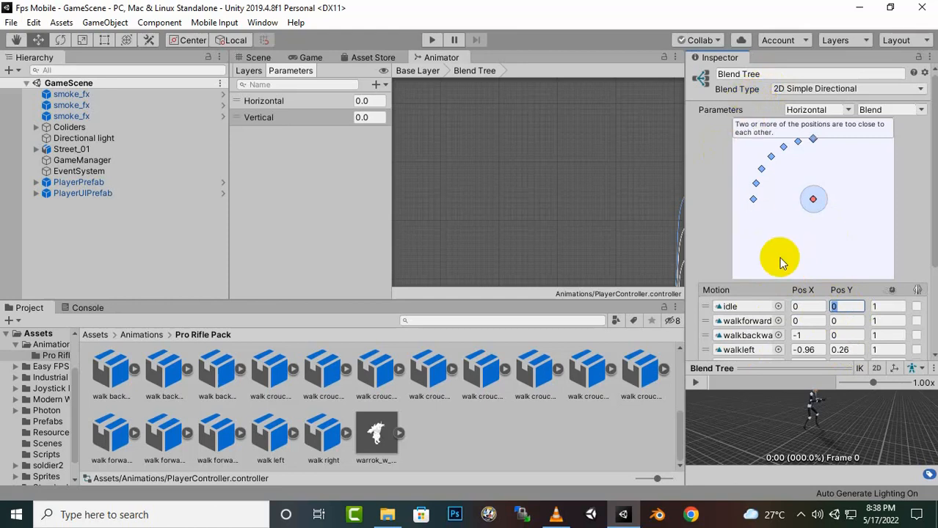
click(838, 321)
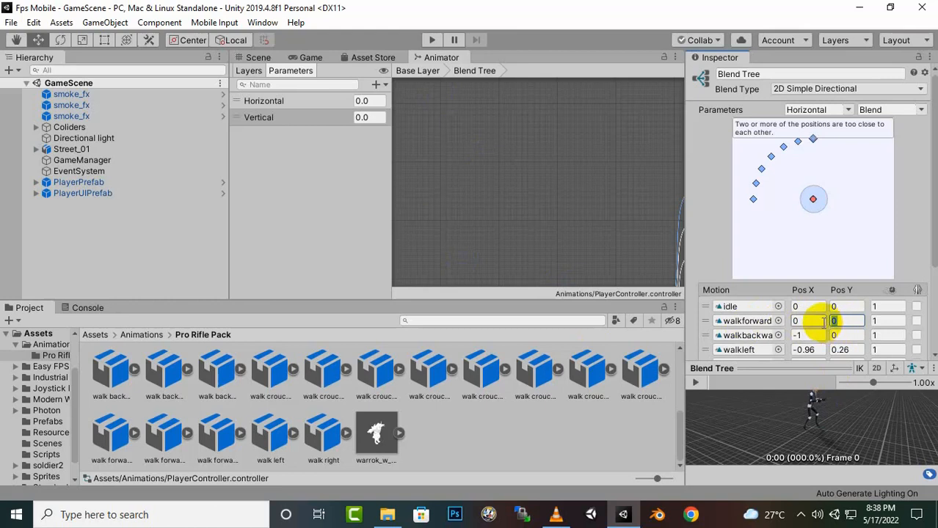
text(1)
- Set the walkbackward motion's Pos X to 0 and Pos Y to -1
click(803, 335)
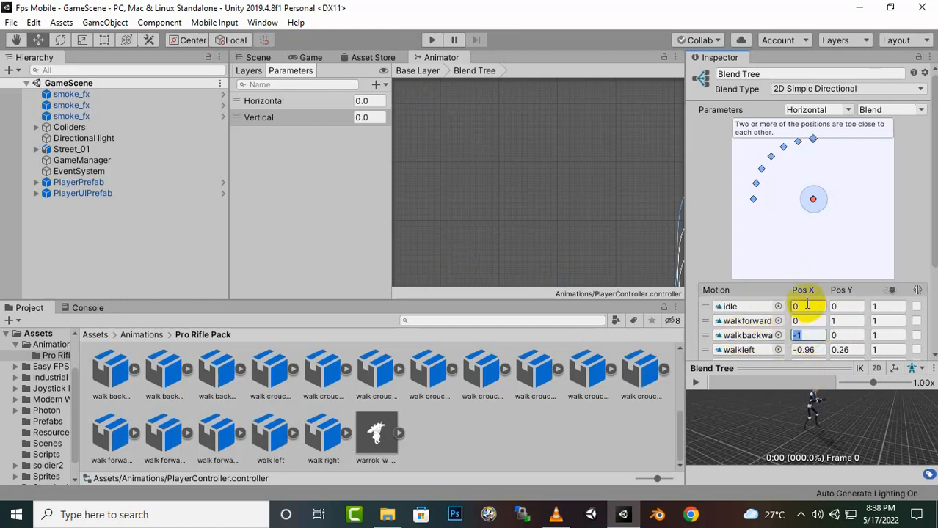
text(0)
click(844, 336)
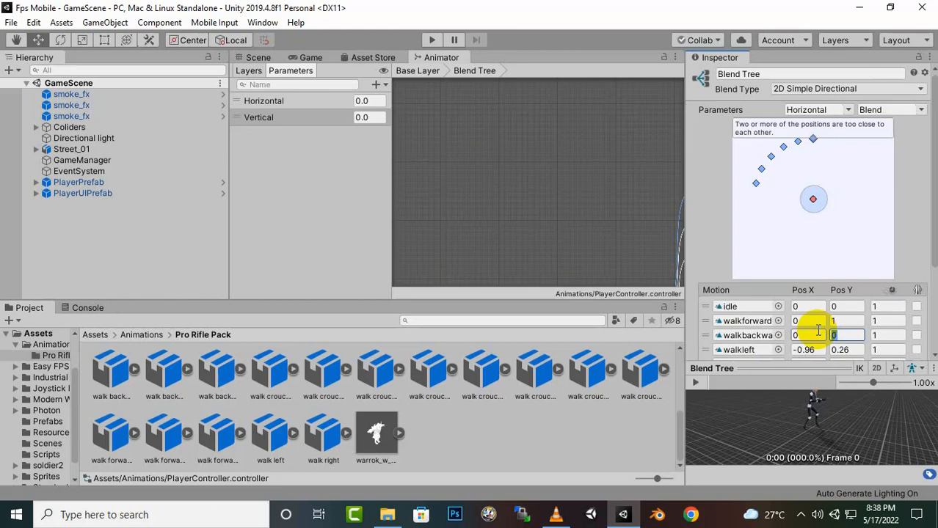
text(-1)
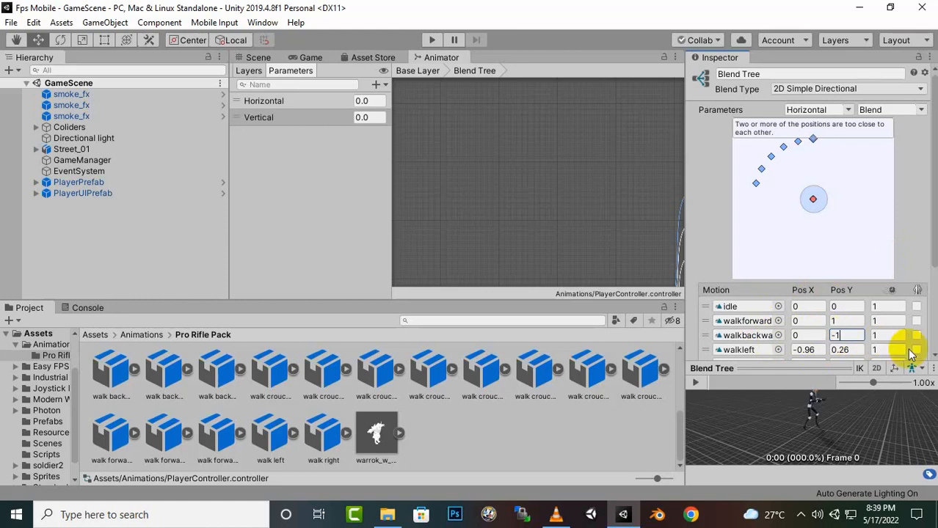
- Set the walkleft motion's Pos X to -1 and Pos Y to 0
scroll(920, 352, down, 3)
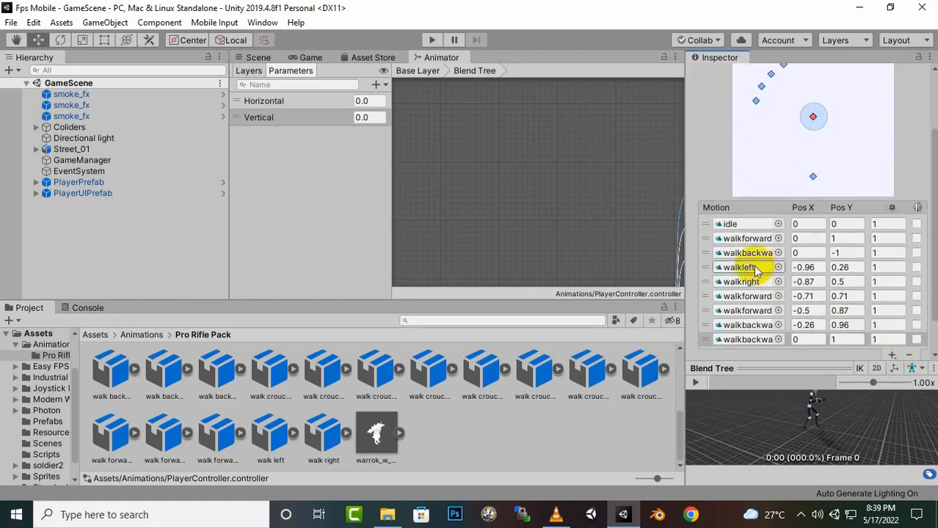
click(803, 267)
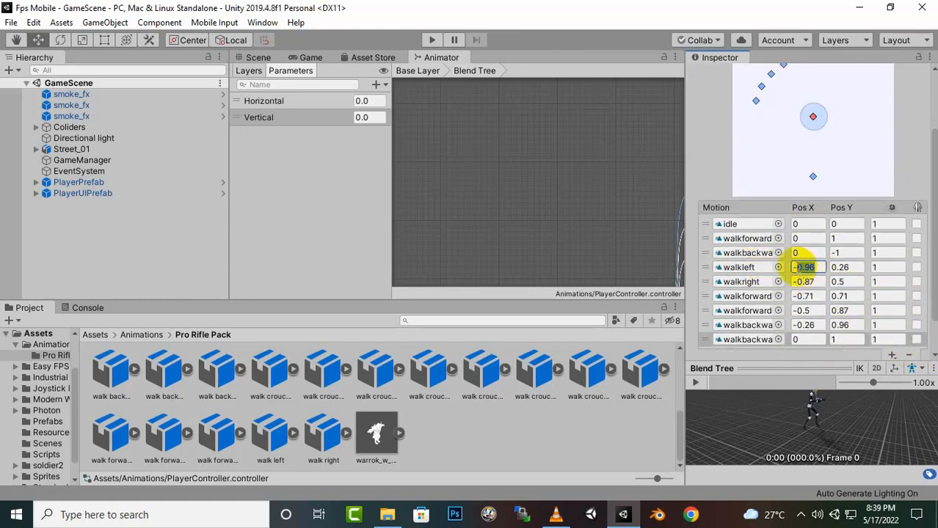
text(-1)
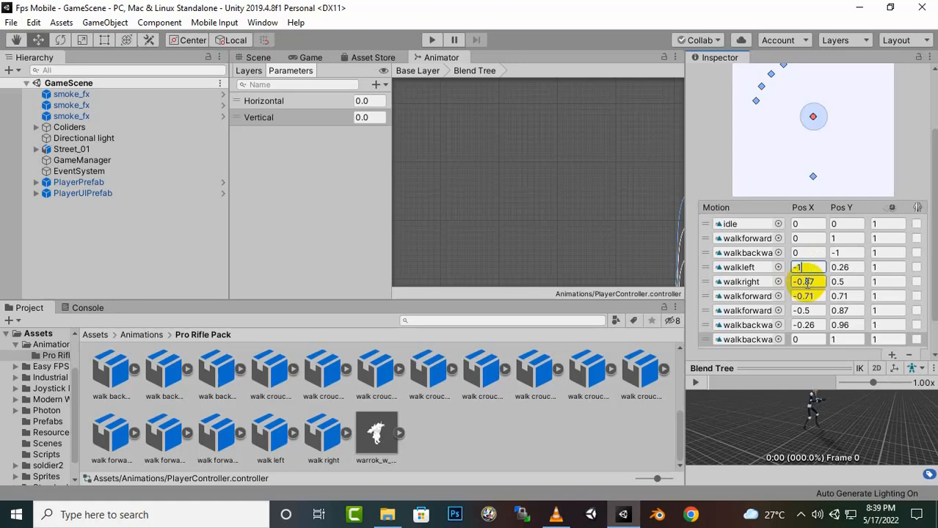
click(845, 267)
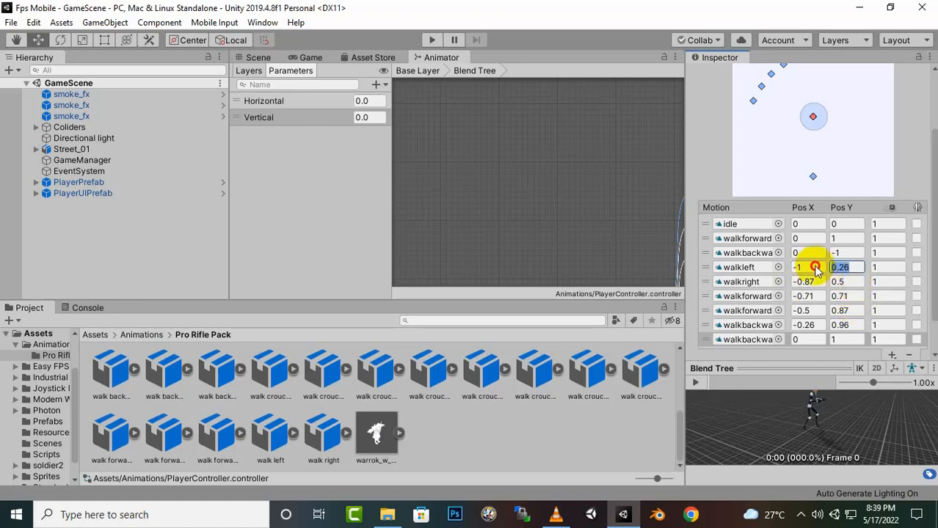
text(0)
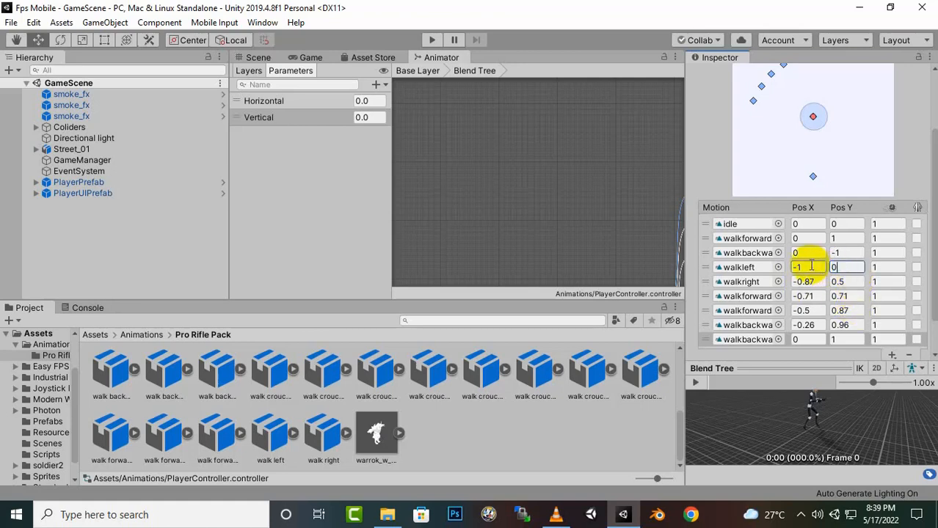
- Set the walkright motion's Pos X to 1 and Pos Y to 0 in the Blend Tree
click(837, 282)
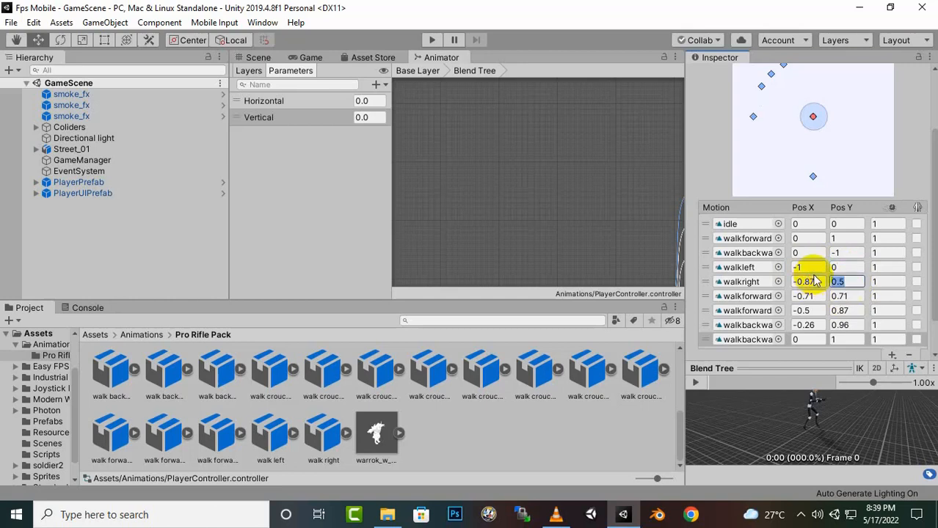
text(1)
click(803, 282)
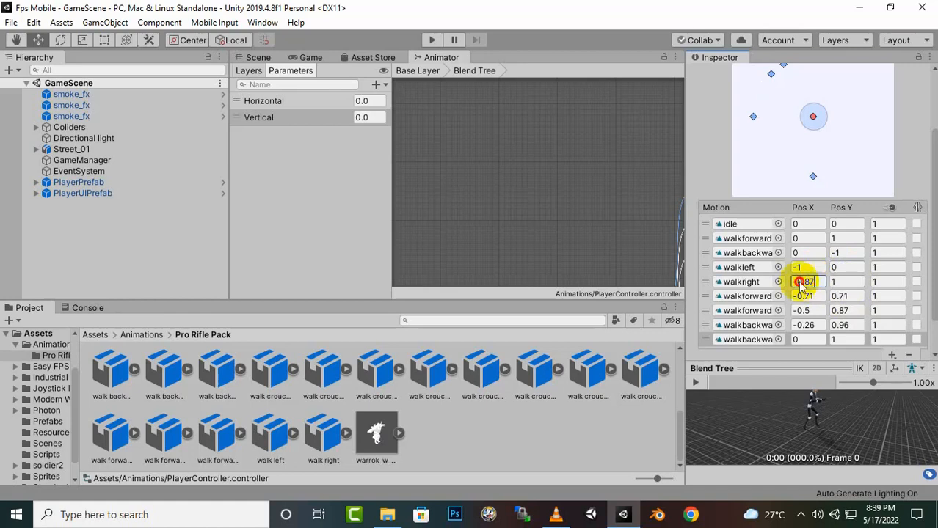
text(1)
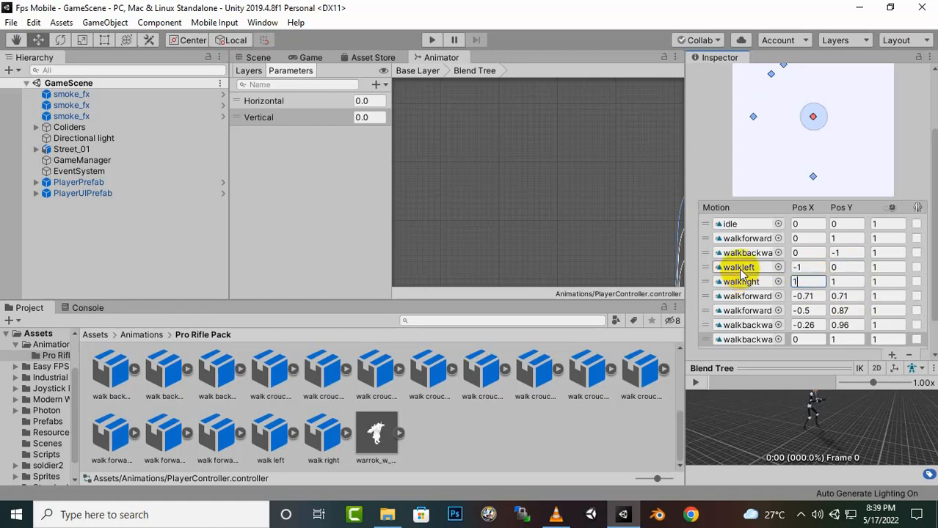
click(840, 281)
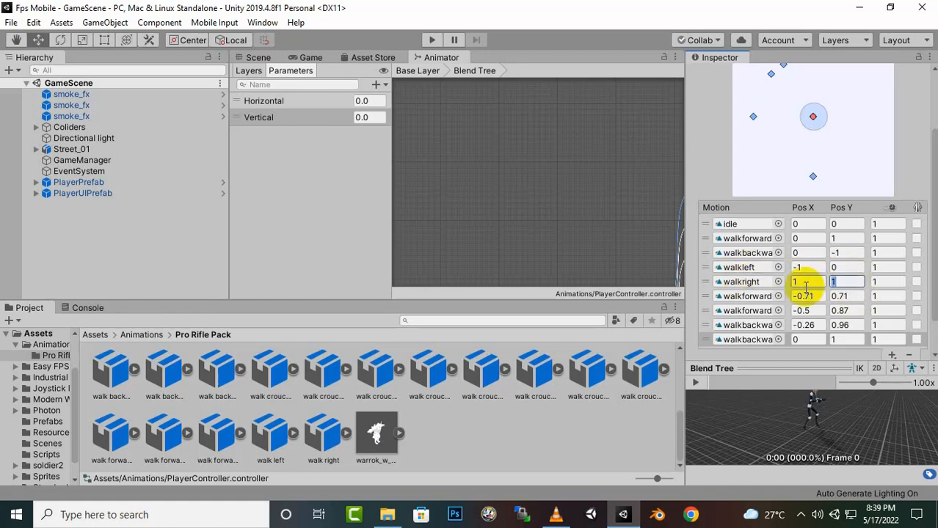
text(0)
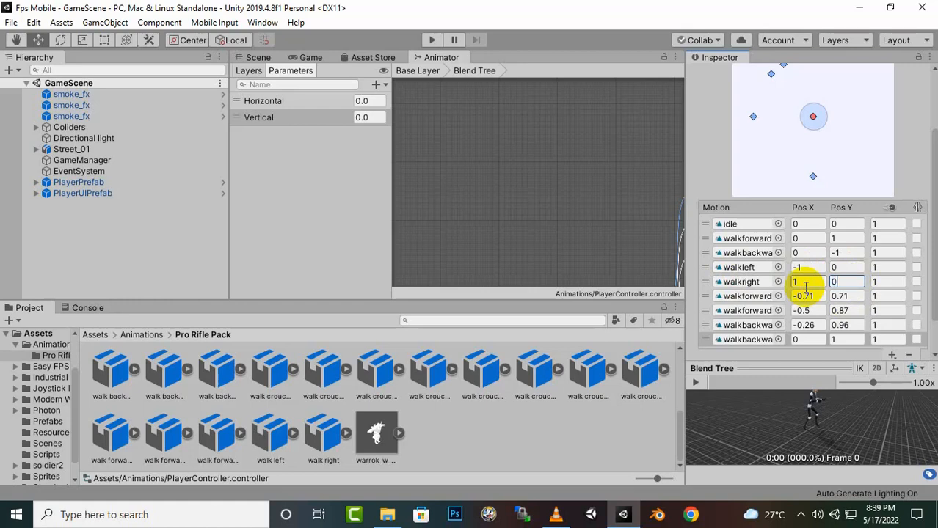
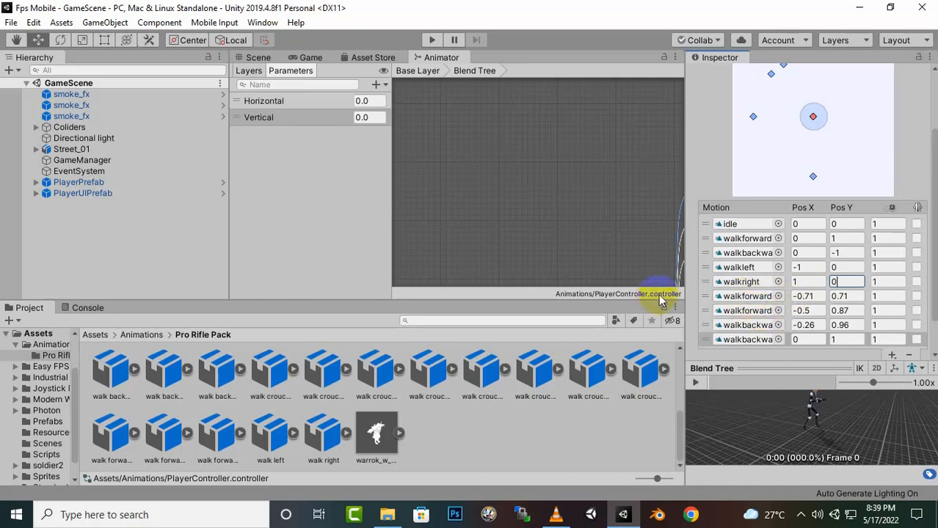
- Widen the Inspector to show full motion names and set walkforwardleft's Pos X to -1 and Pos Y to 1
drag(685, 292, 633, 293)
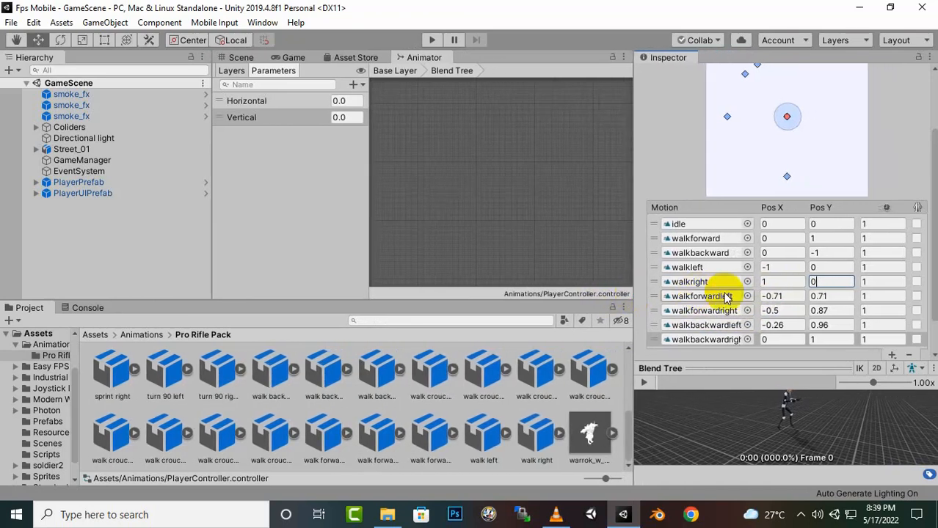
click(767, 297)
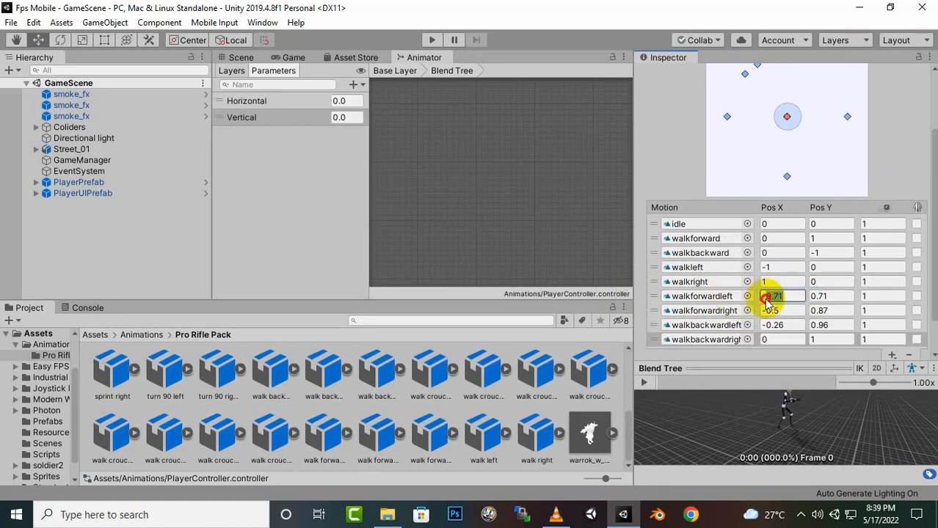
click(763, 282)
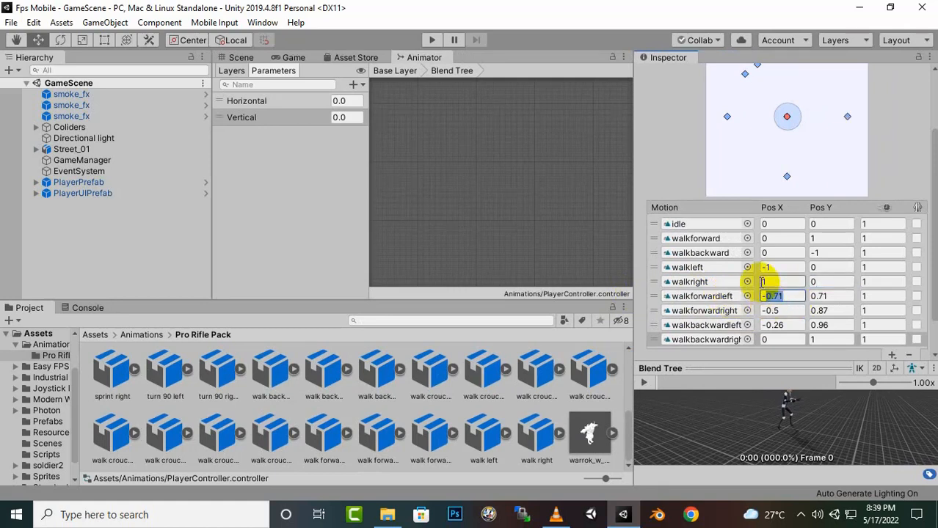
text(-1)
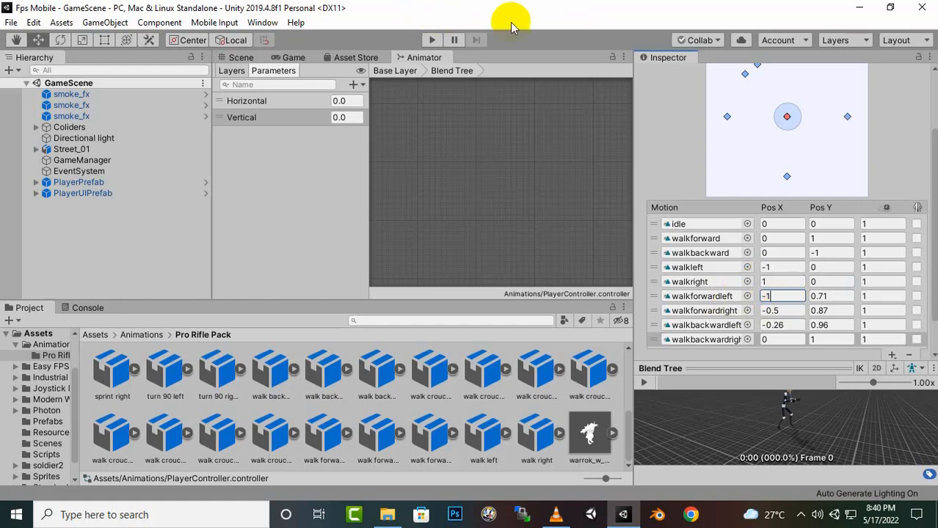
click(835, 295)
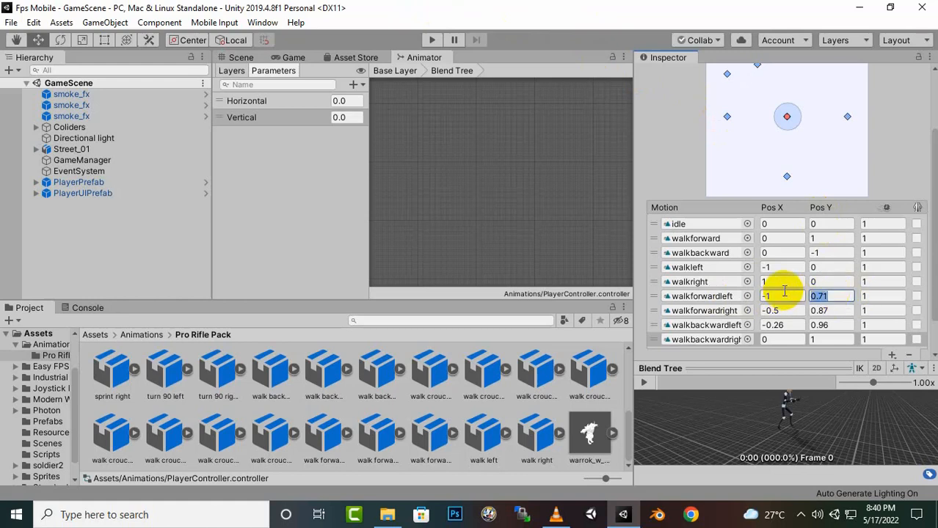
text(1)
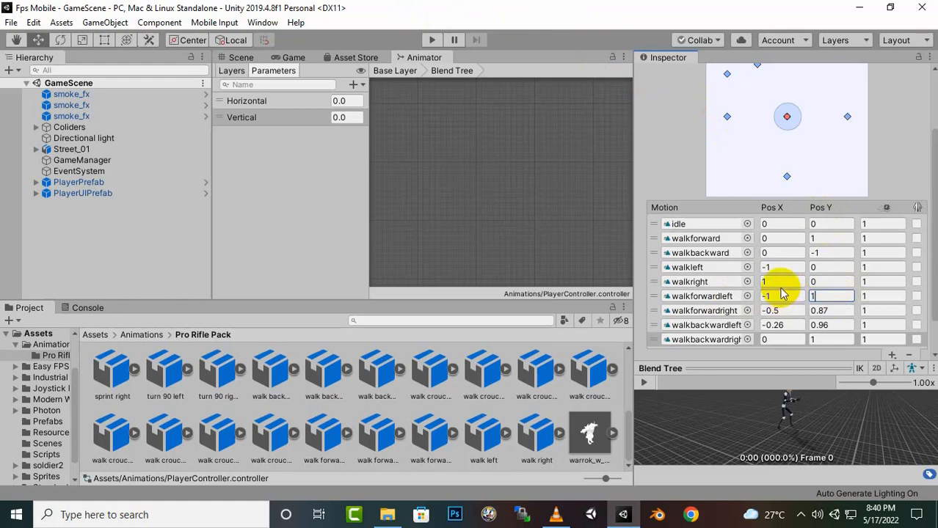
- Set both Pos X and Pos Y of the walkforwardright motion to 1
click(815, 311)
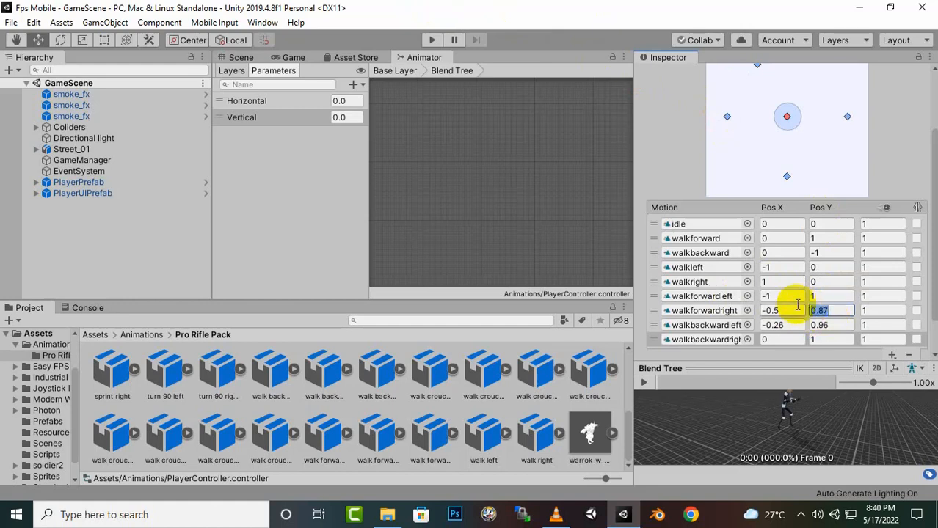
text(1)
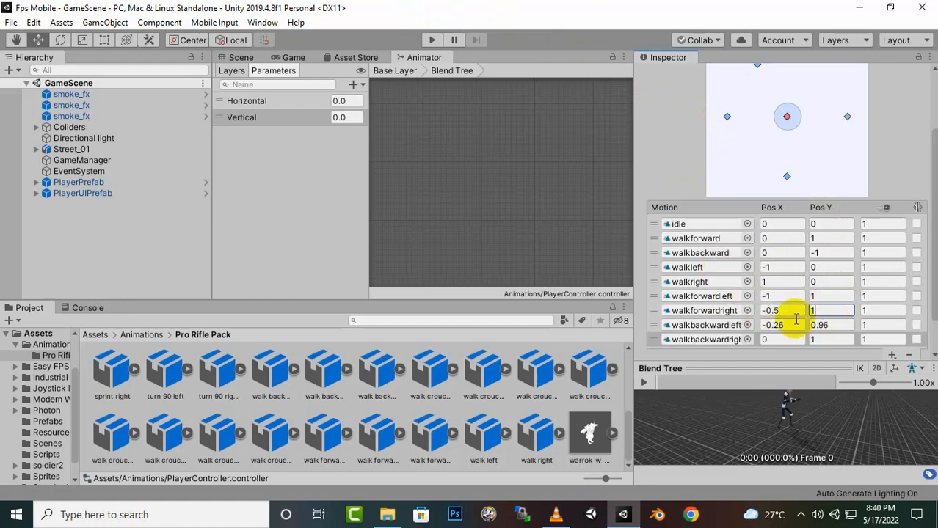
click(762, 310)
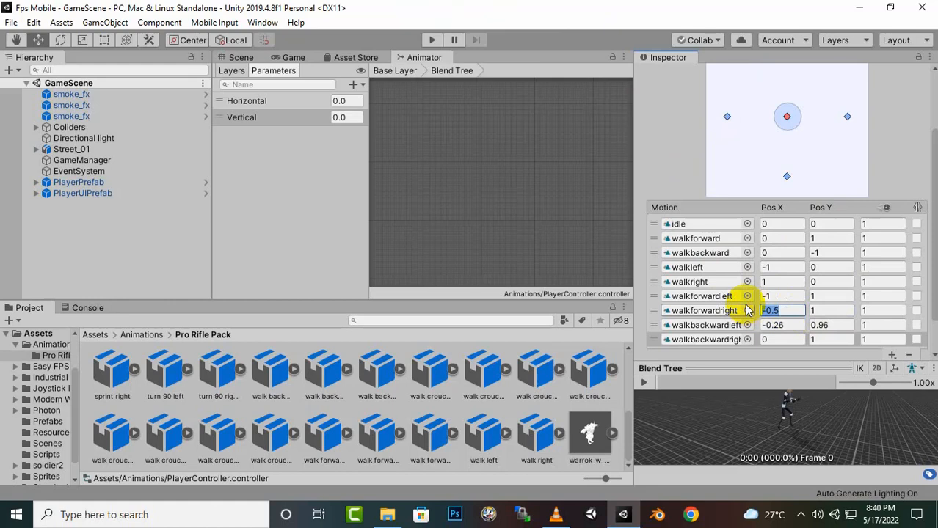
text(1)
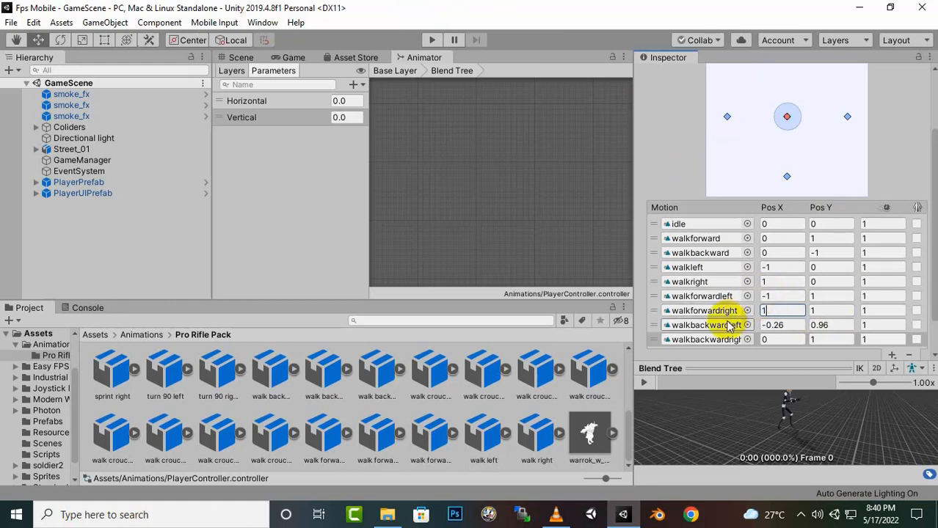
- Set both Pos X and Pos Y of the walkbackwardleft motion to -1
click(767, 326)
text(-1)
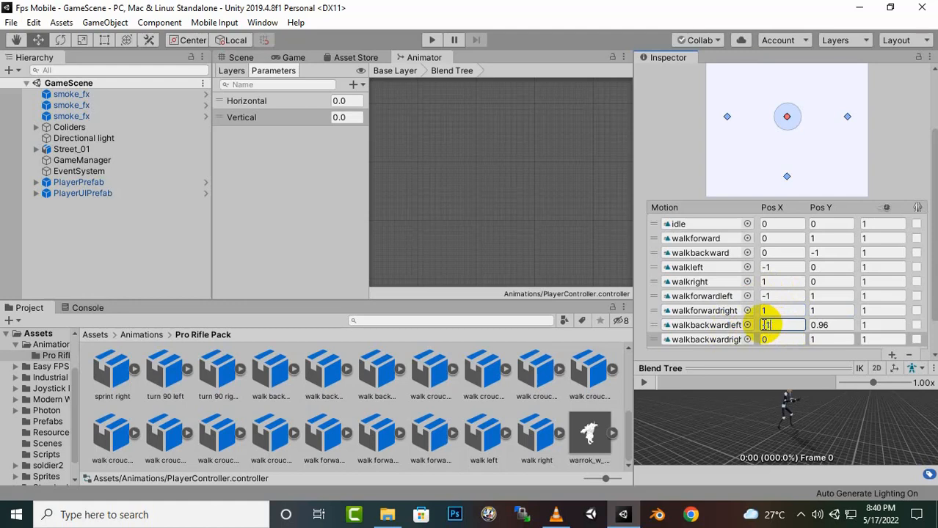
click(827, 324)
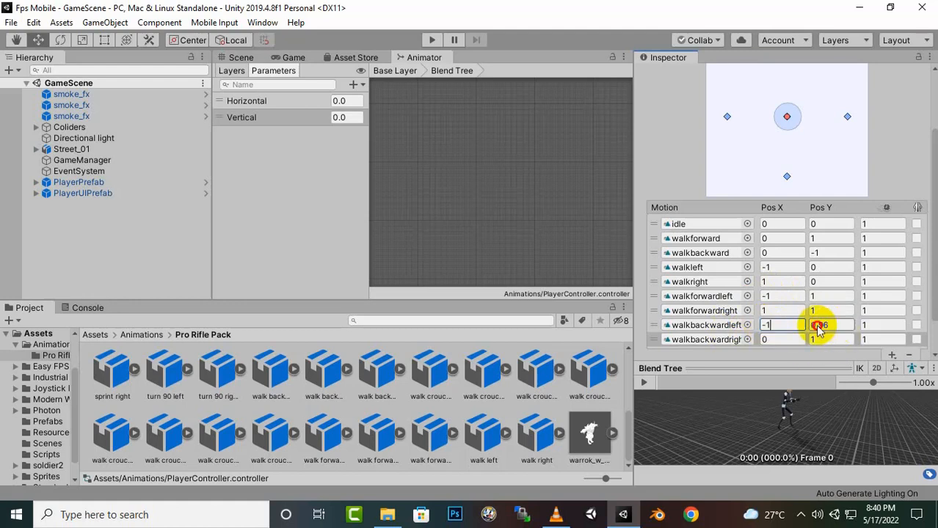
text(-)
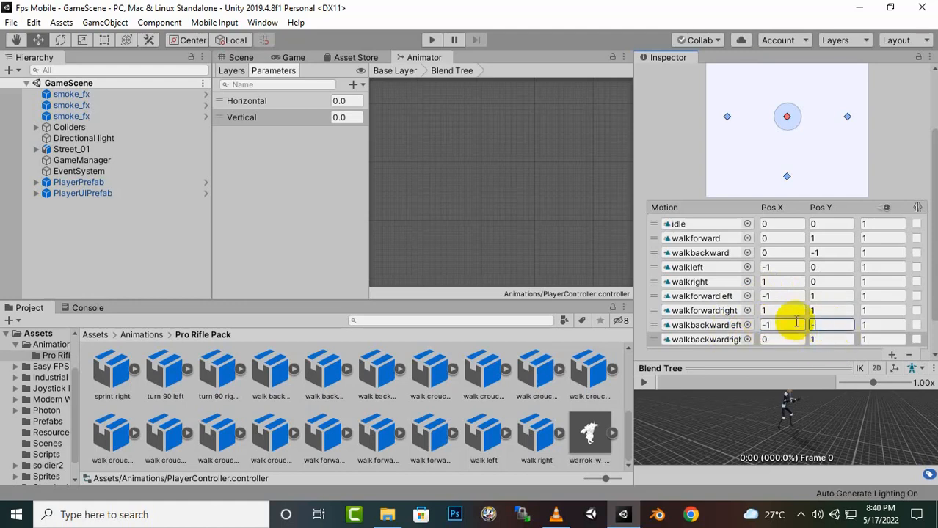
text(1)
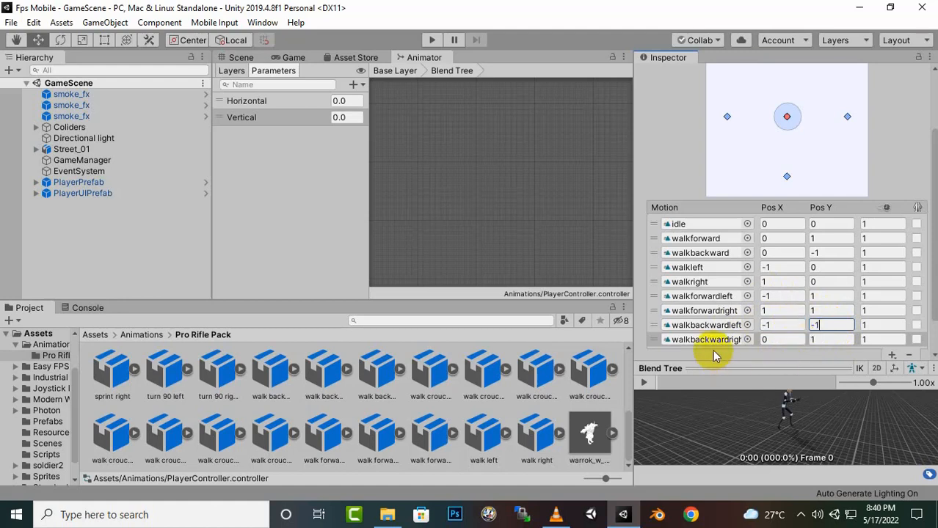
- Set the walkbackwardright motion's Pos X to 1 and Pos Y to -1
click(773, 340)
text(1)
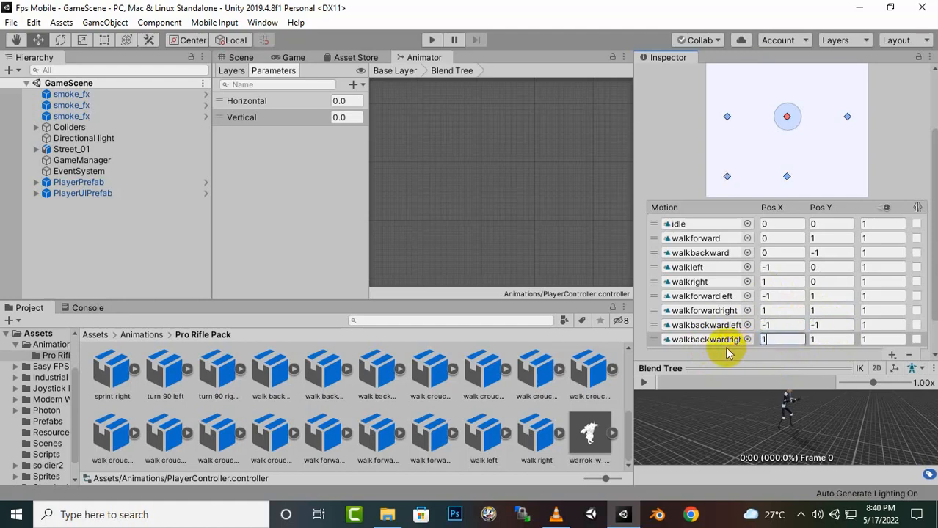
click(815, 339)
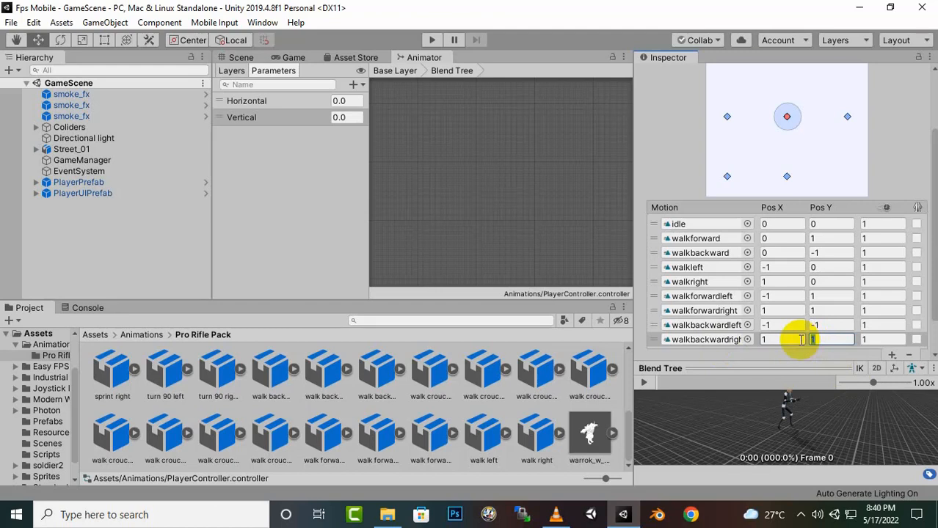
text(-1)
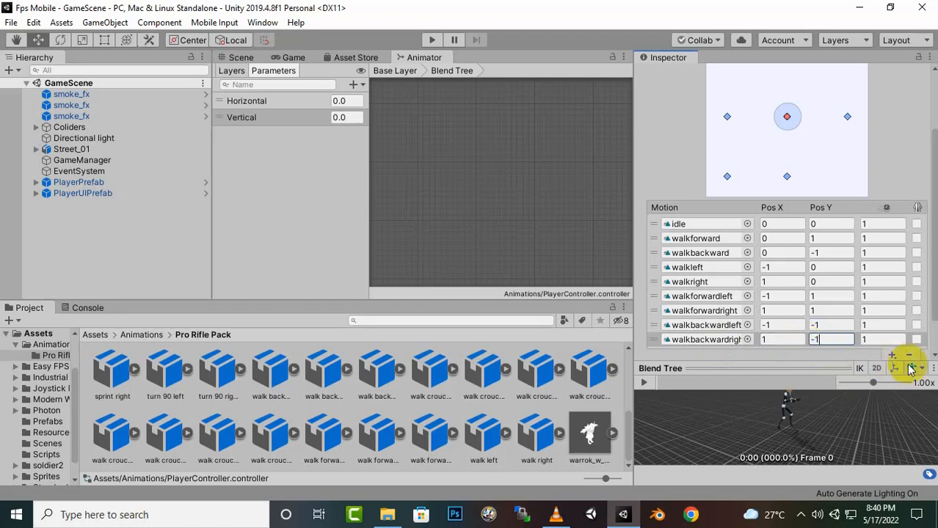
click(933, 356)
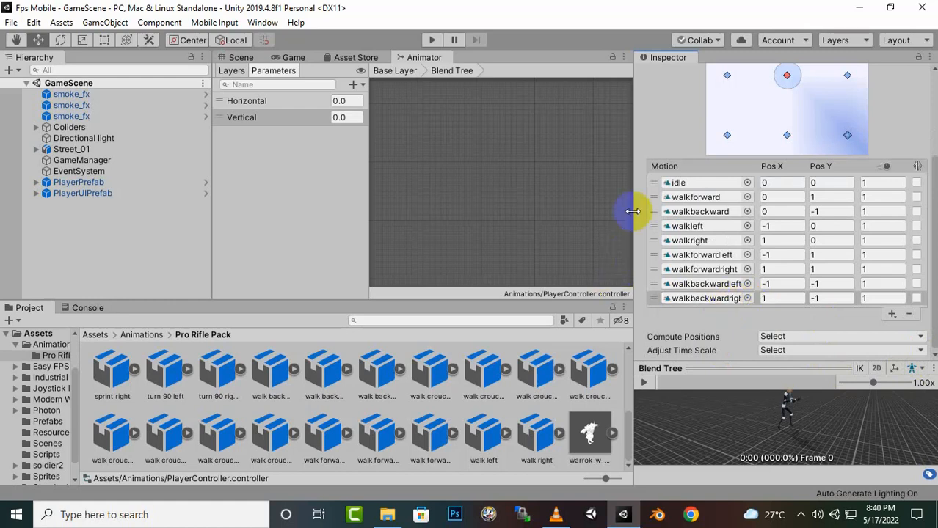
- Narrow the Inspector to enlarge the Animator graph and return from the Blend Tree to the Base Layer
drag(633, 213, 702, 220)
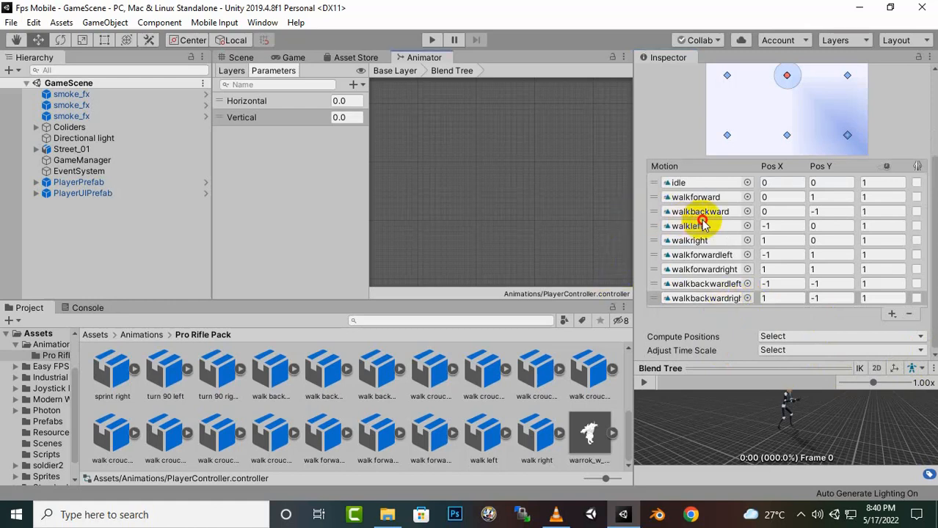
drag(631, 220, 772, 229)
click(633, 216)
scroll(807, 217, up, 4)
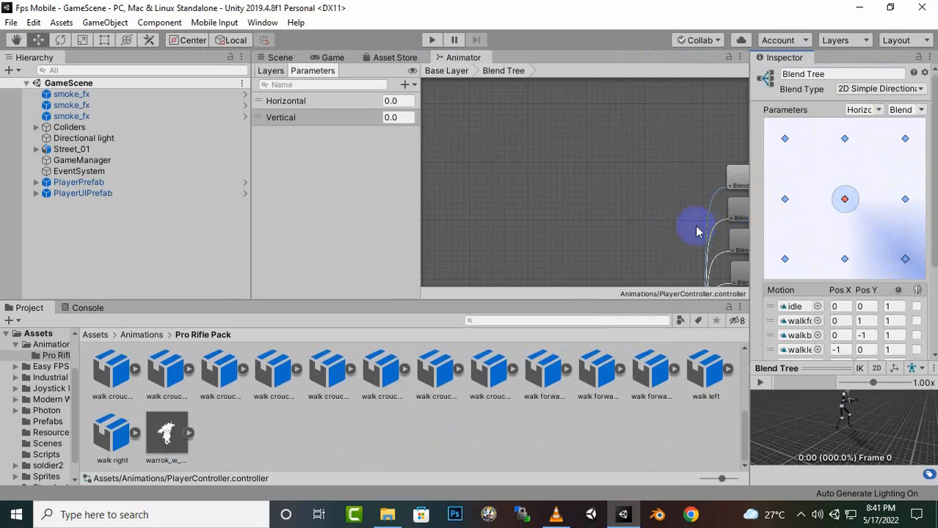
middle_drag(693, 222, 565, 108)
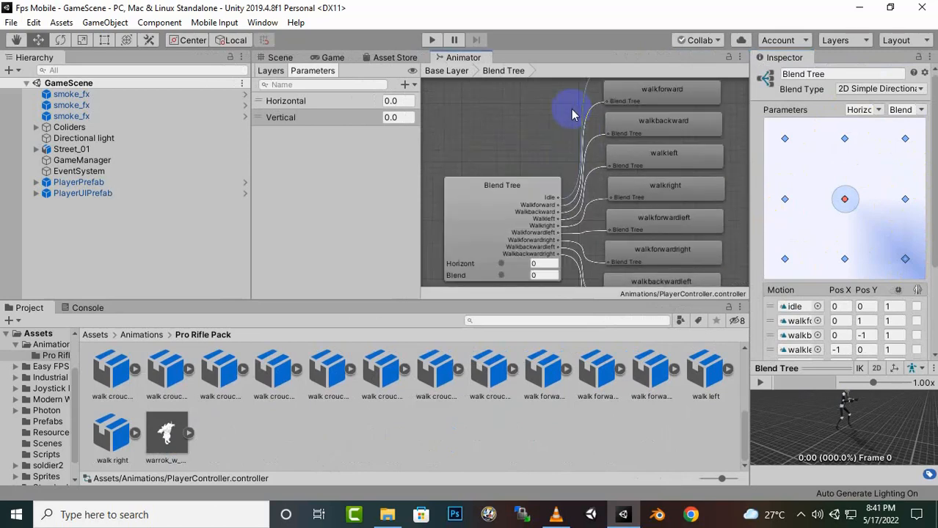
click(452, 74)
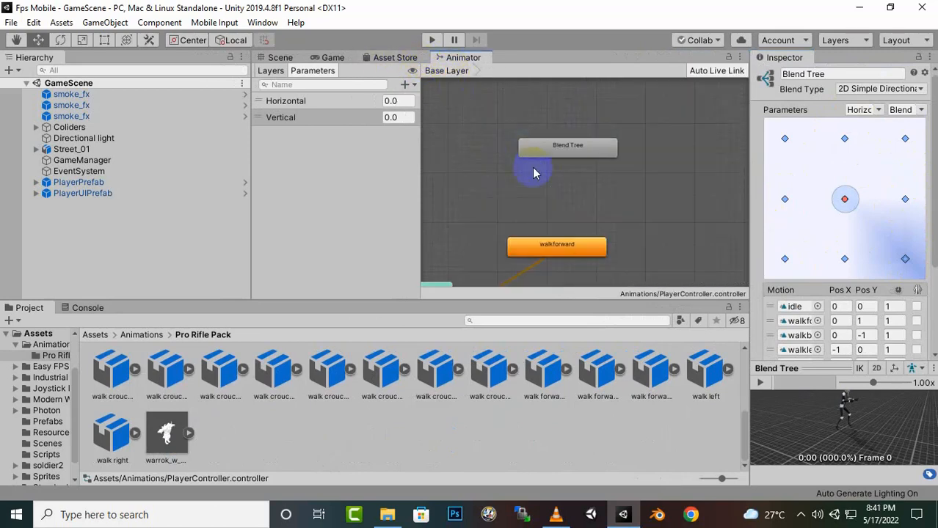
- Move the Blend Tree and walkforward states apart and set Blend Tree as the layer default state
scroll(578, 189, down, 2)
middle_drag(578, 186, 595, 166)
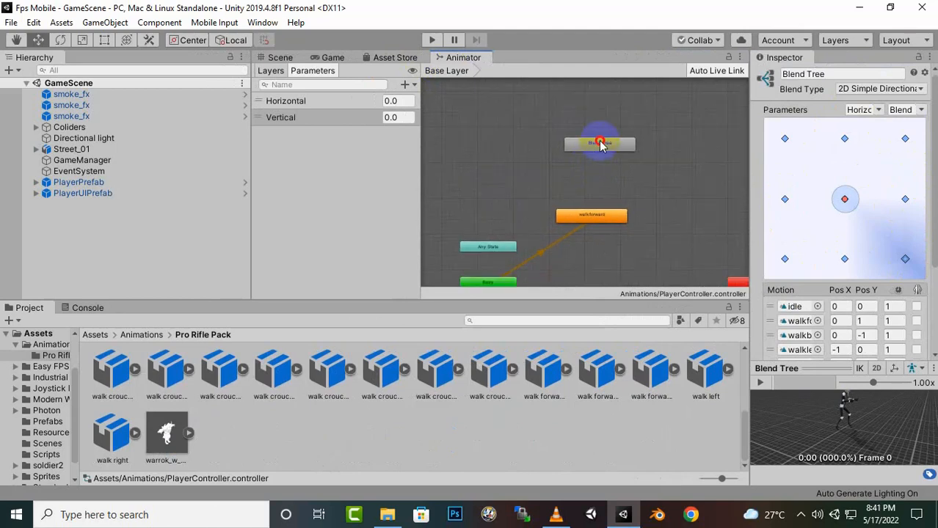
drag(600, 143, 579, 188)
drag(609, 216, 653, 272)
right_click(562, 194)
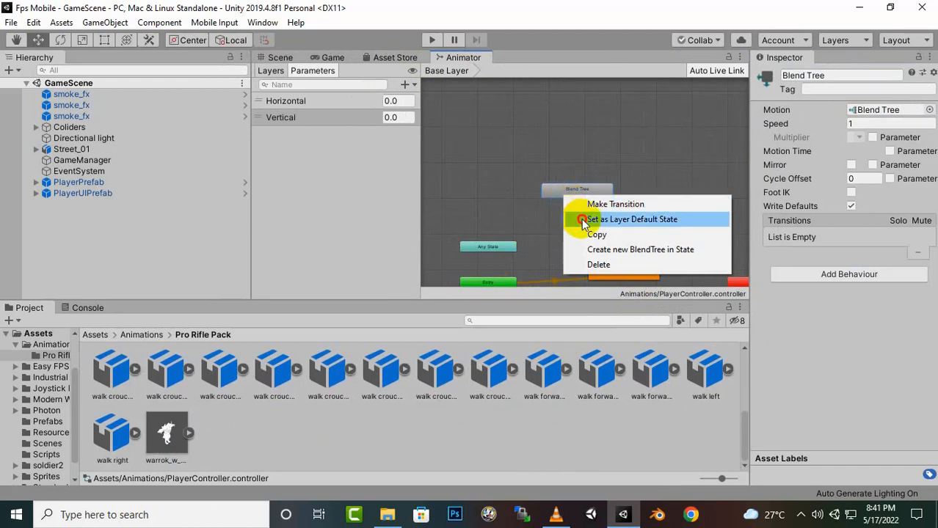
click(581, 219)
scroll(592, 199, down, 1)
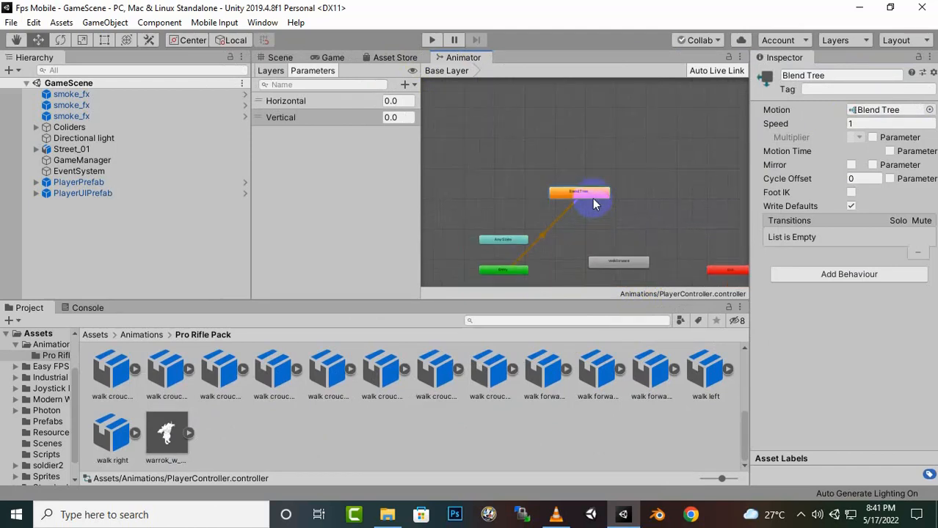
- Delete the walkforward state from the Base Layer and reposition the Blend Tree state near Entry
middle_drag(592, 198, 556, 170)
drag(551, 170, 575, 203)
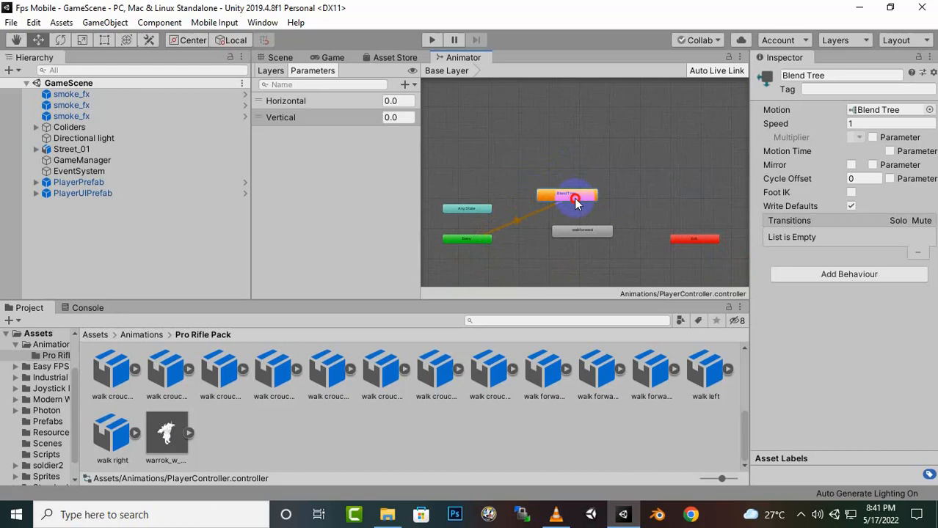
click(591, 235)
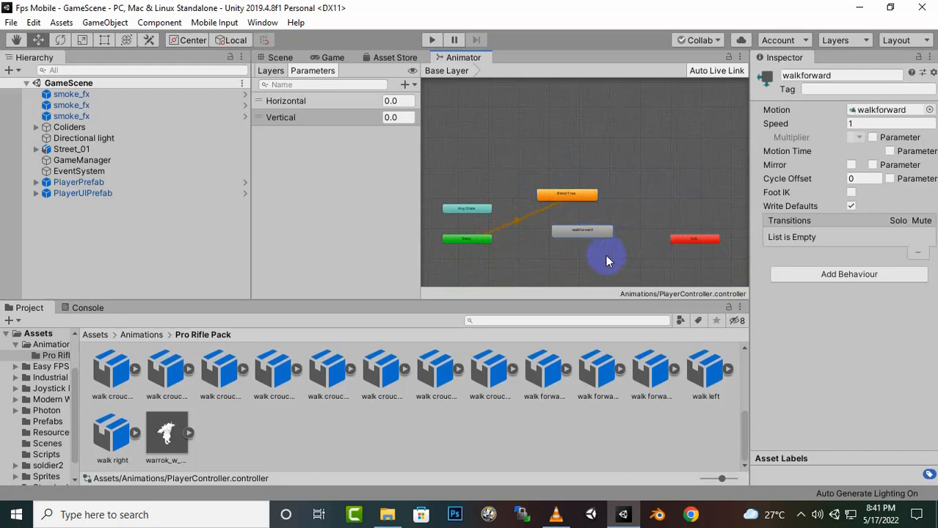
key(Delete)
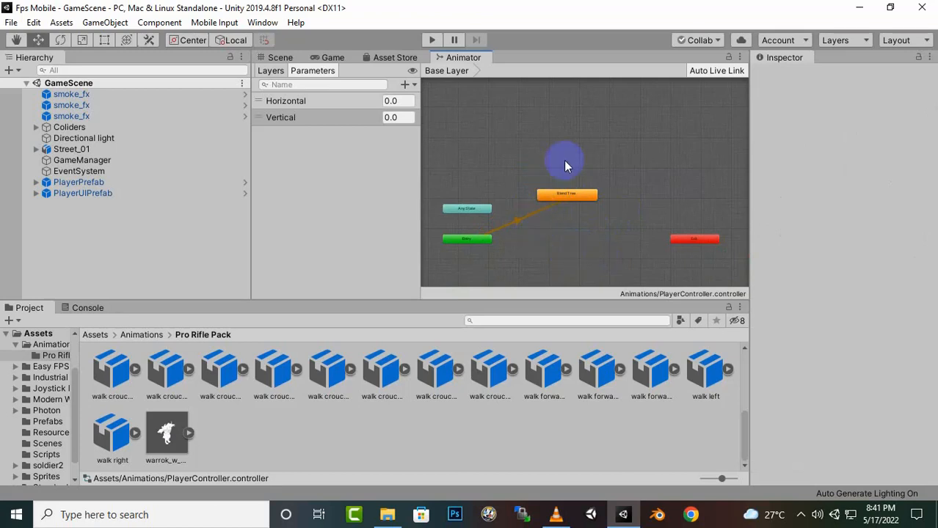
drag(567, 195, 579, 209)
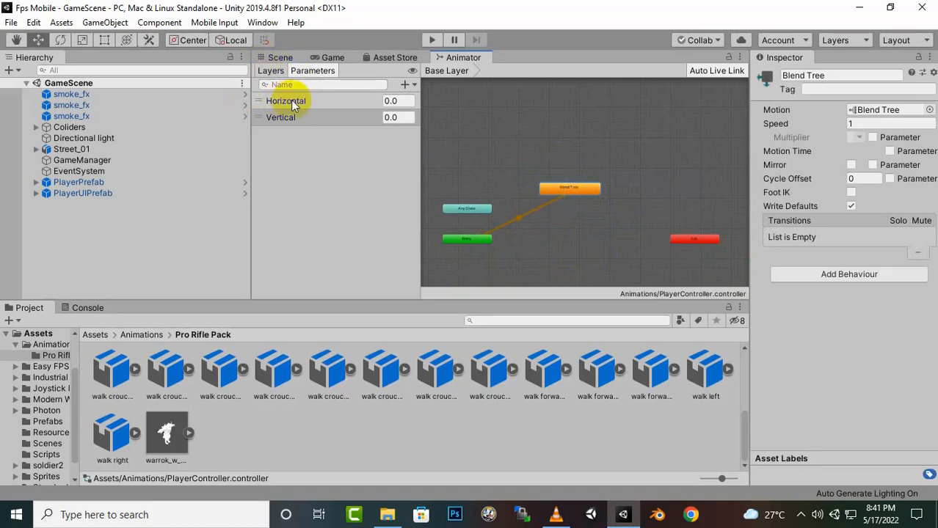
- Dock the Game view above the Animator, move the Scene view beside it, and bring the Game view to the front
click(331, 57)
drag(332, 57, 536, 116)
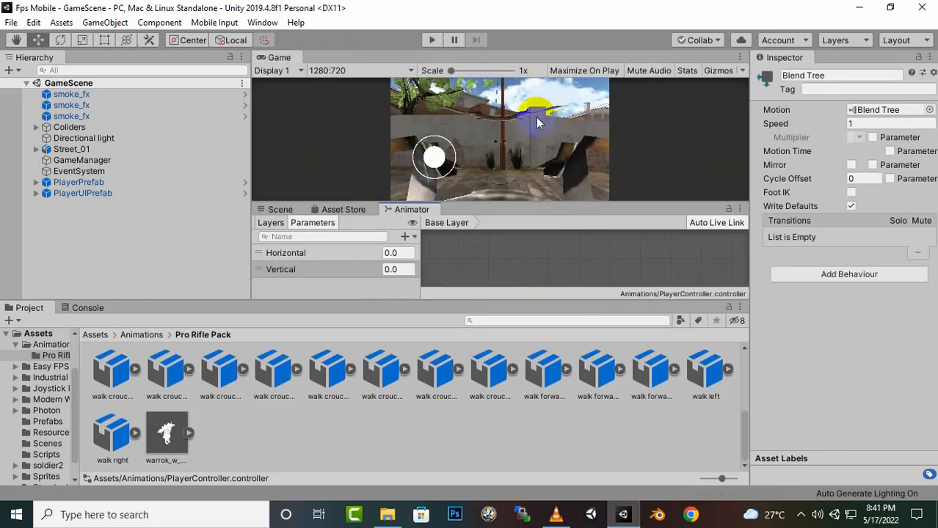
click(391, 252)
click(560, 196)
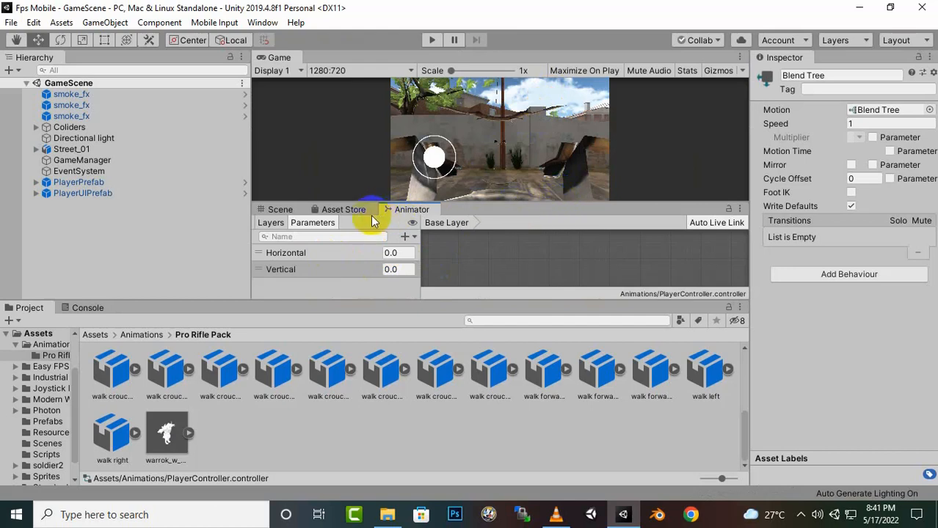
click(278, 209)
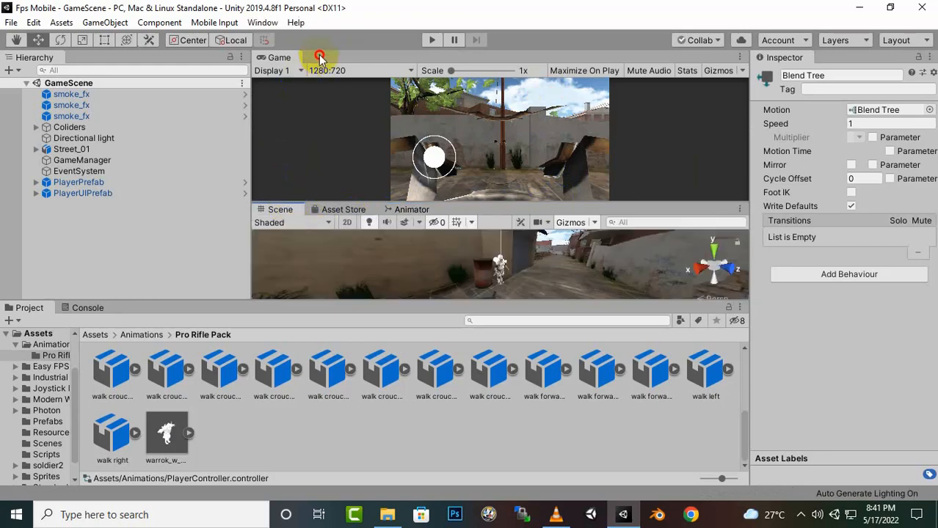
drag(286, 211, 320, 57)
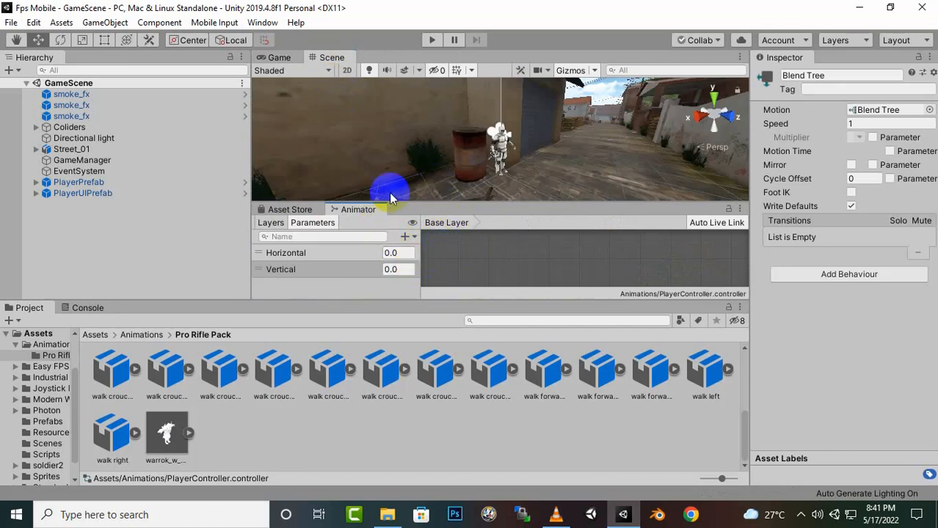
click(278, 58)
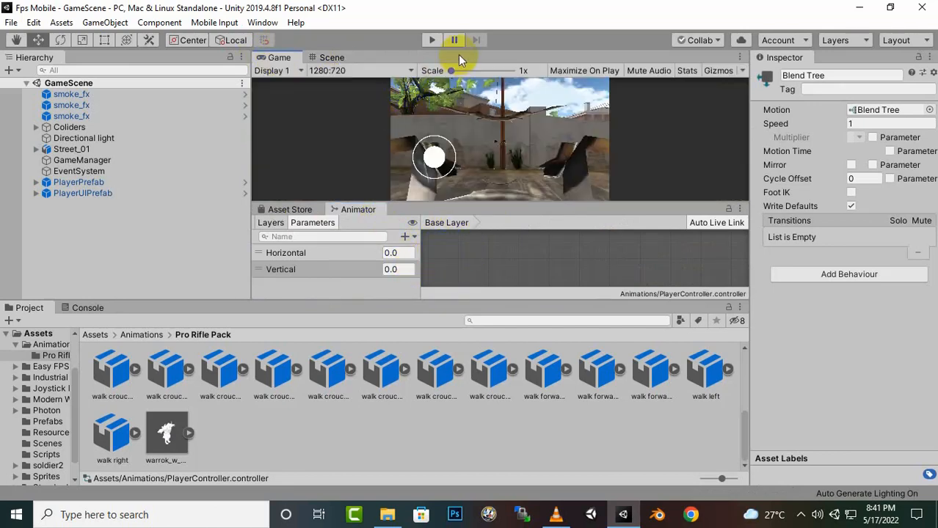
- Play the scene, check the soldier in the Game and Scene views, and stop the playback
click(431, 41)
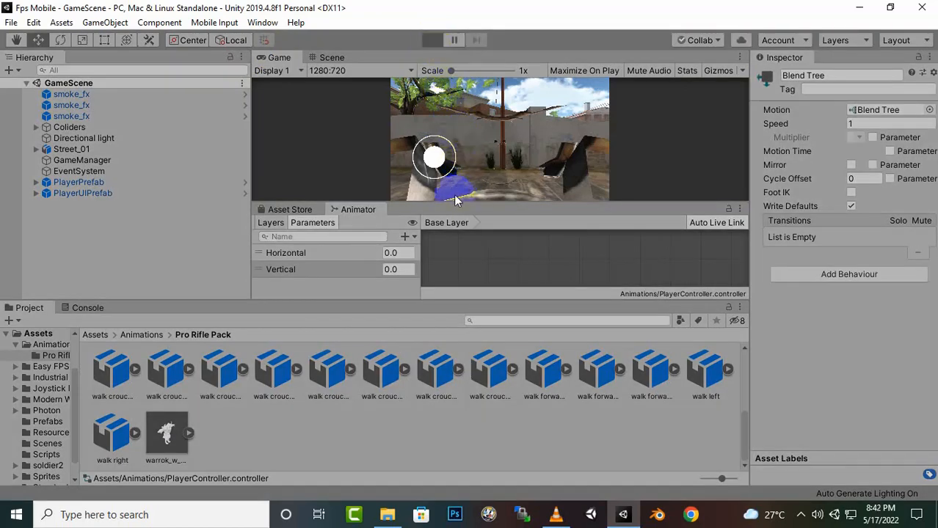
drag(450, 190, 463, 161)
click(455, 40)
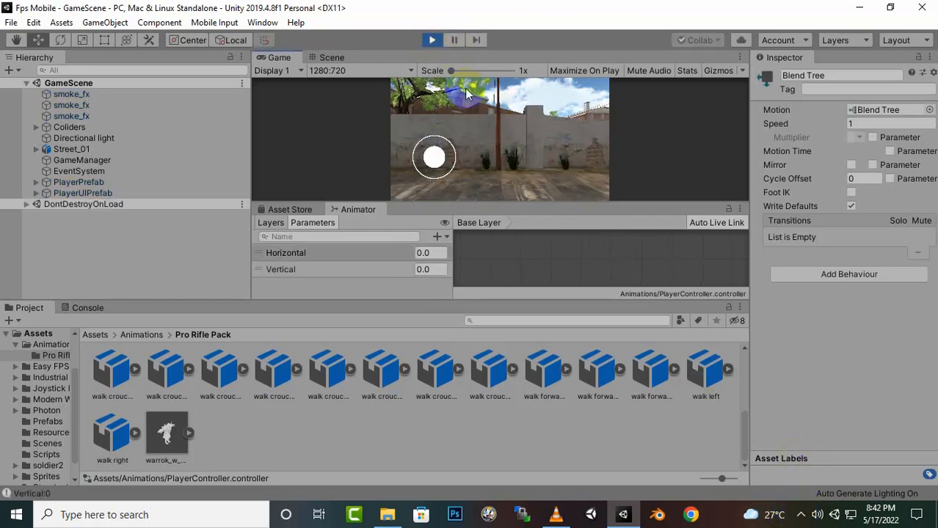
click(610, 209)
click(585, 305)
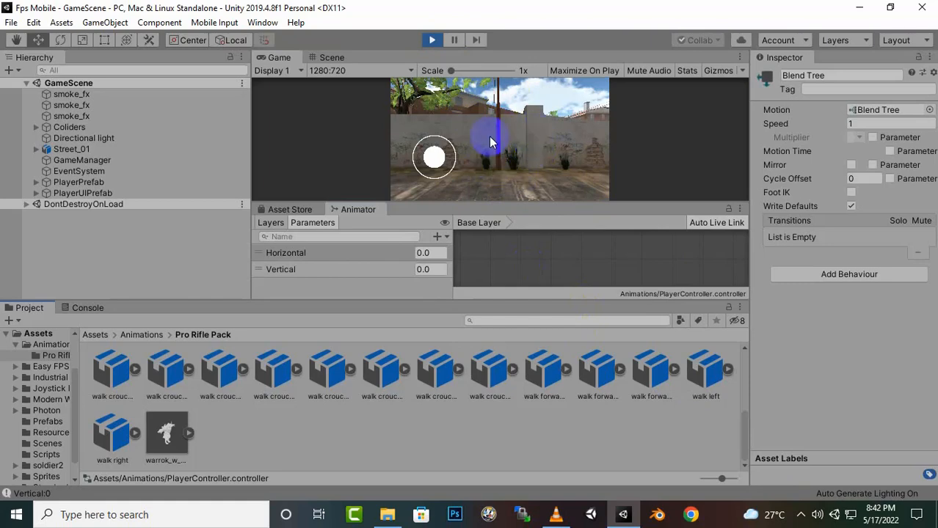
click(322, 57)
mouse_move(372, 79)
middle_down()
mouse_move(516, 155)
mouse_move(550, 148)
mouse_move(549, 100)
mouse_move(561, 78)
mouse_move(535, 105)
mouse_move(548, 119)
mouse_move(541, 199)
mouse_move(536, 171)
mouse_move(475, 170)
mouse_move(592, 178)
mouse_move(680, 168)
mouse_move(685, 138)
mouse_move(572, 71)
mouse_move(561, 130)
mouse_move(557, 105)
mouse_move(561, 125)
mouse_move(574, 99)
mouse_move(603, 164)
mouse_move(645, 217)
middle_up()
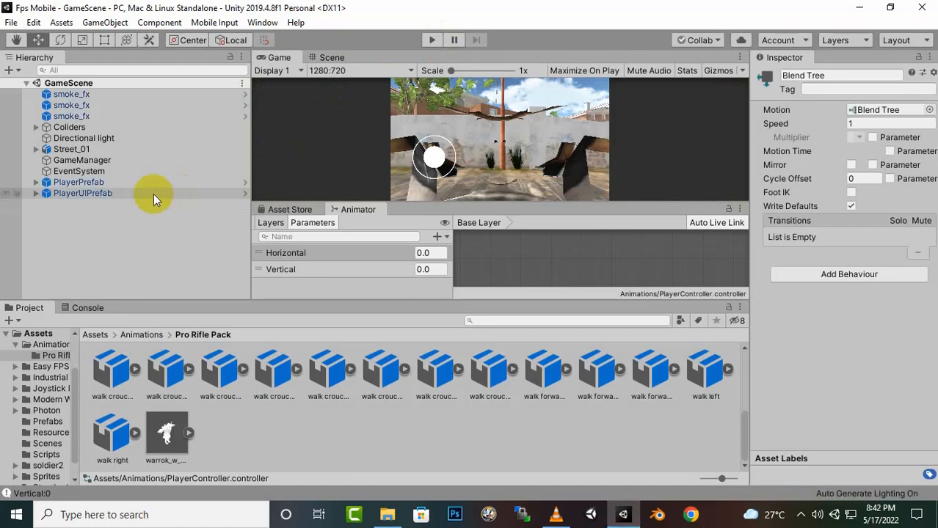
- Enable Apply Root Motion on the PlayerPrefab's Animator component
click(121, 182)
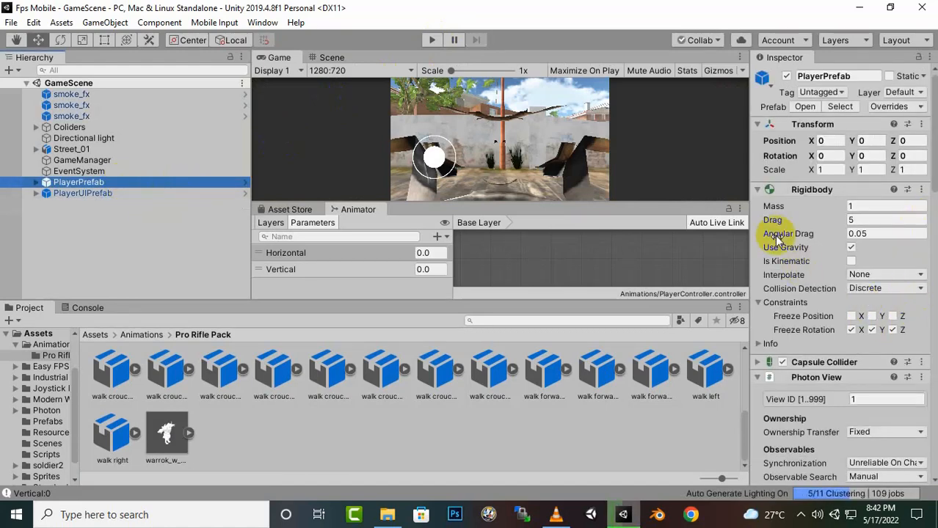
scroll(842, 272, down, 3)
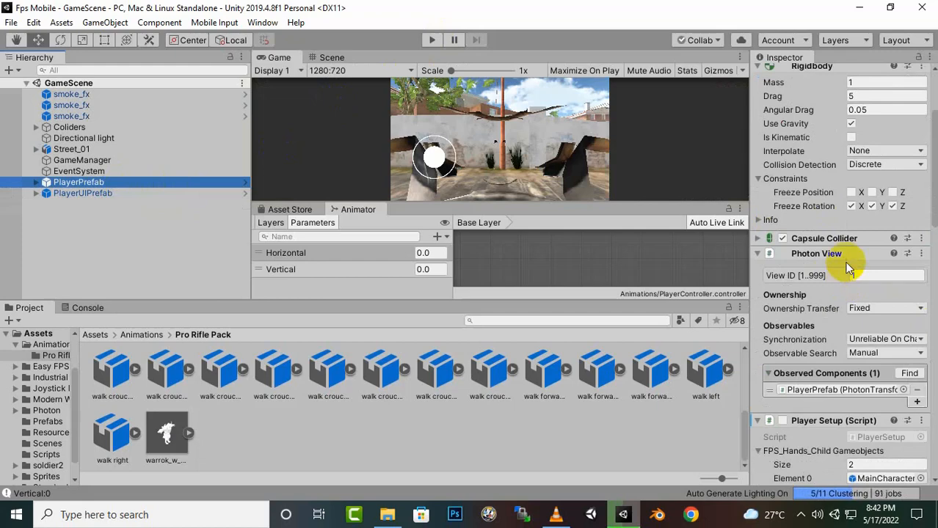
scroll(845, 269, down, 10)
scroll(847, 268, down, 4)
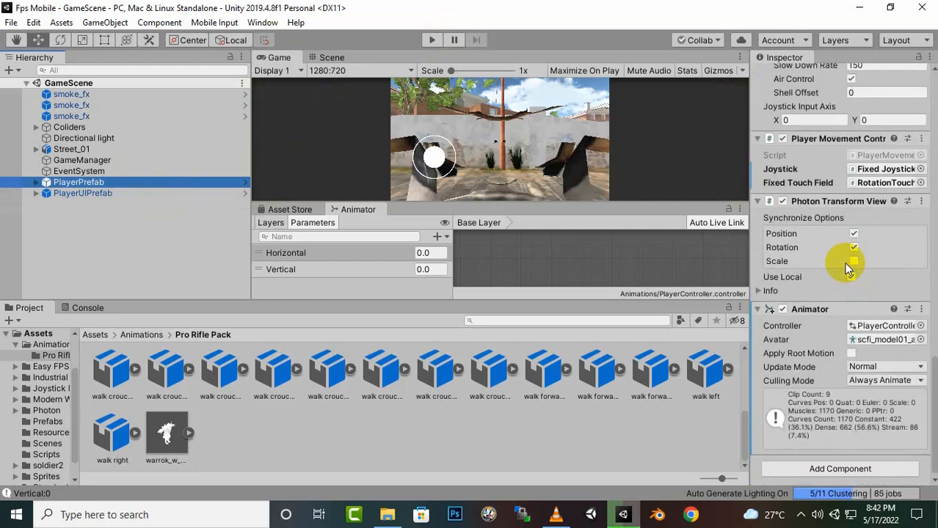
click(850, 354)
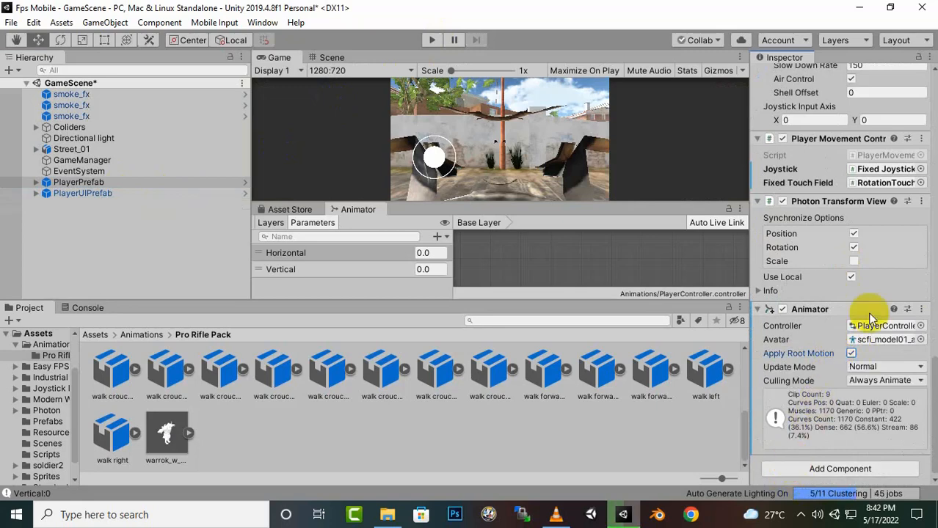
- Run the game with root motion applied and examine the soldier's body and legs against the ground in the Scene view
click(434, 40)
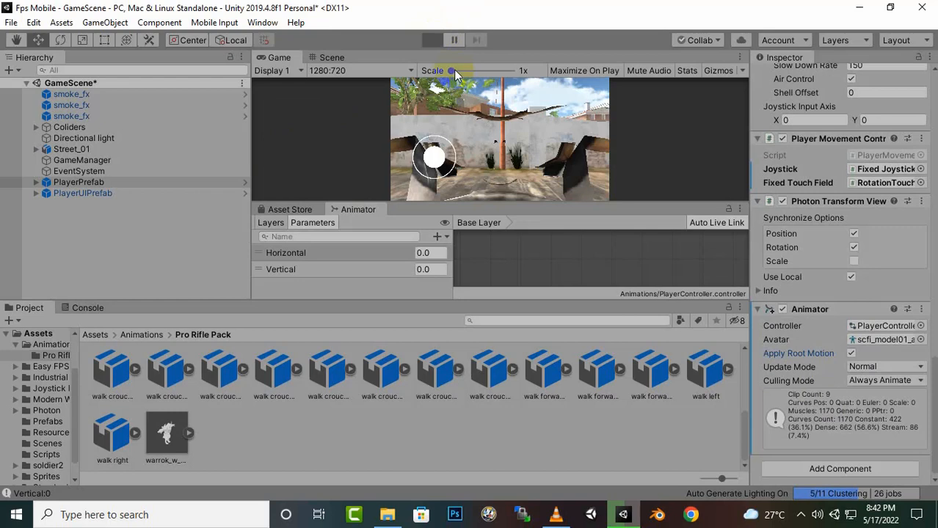
click(497, 141)
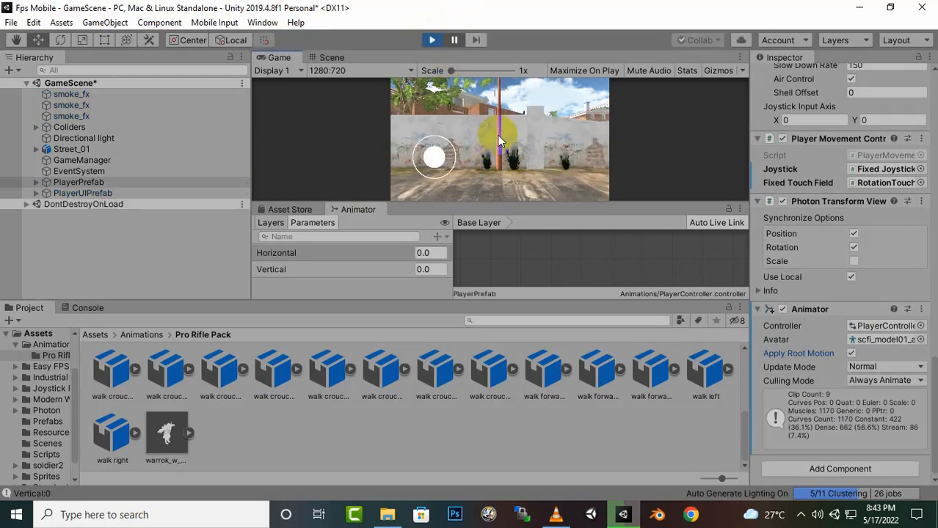
click(455, 40)
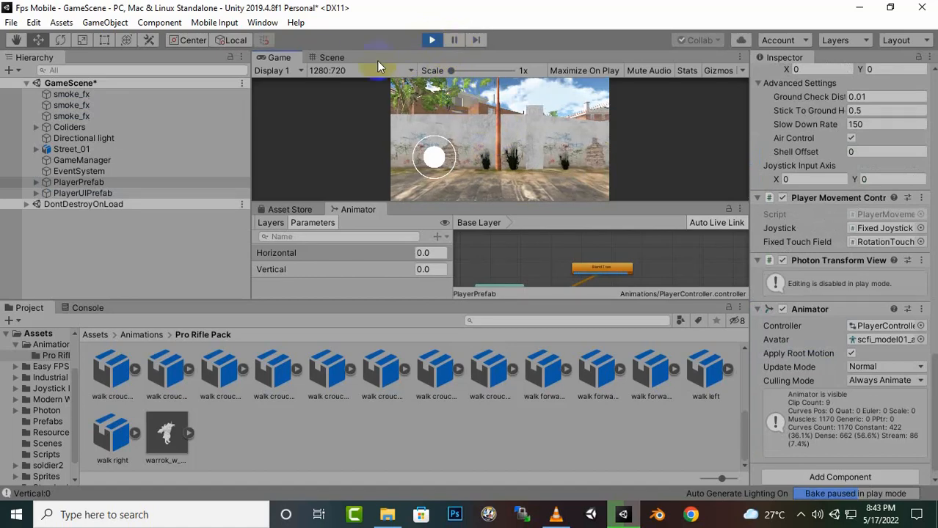
click(327, 62)
scroll(638, 142, down, 5)
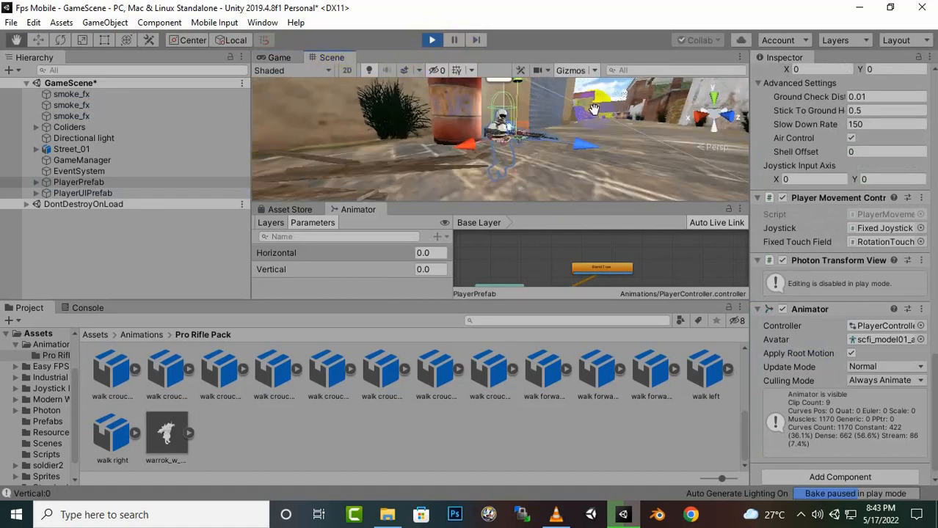
middle_drag(598, 112, 651, 106)
middle_drag(615, 152, 551, 150)
scroll(596, 199, up, 4)
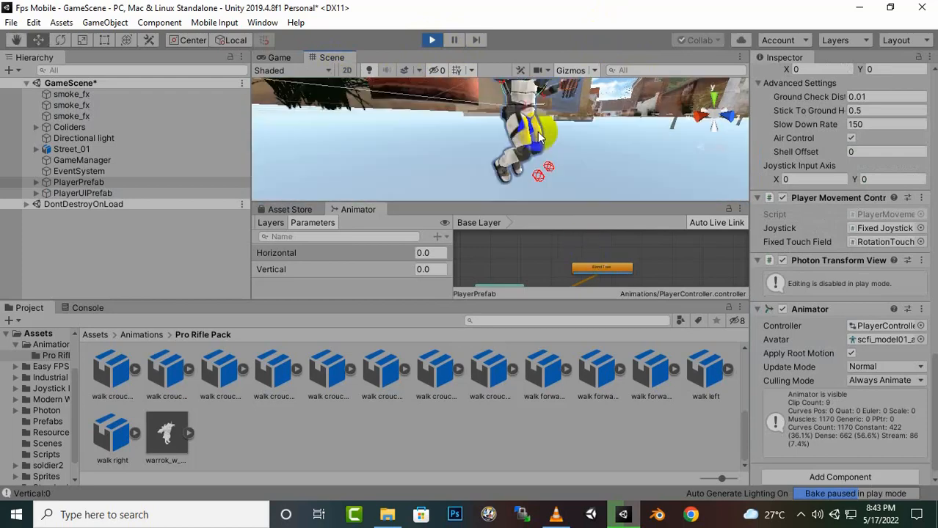
scroll(590, 130, down, 2)
scroll(590, 139, down, 2)
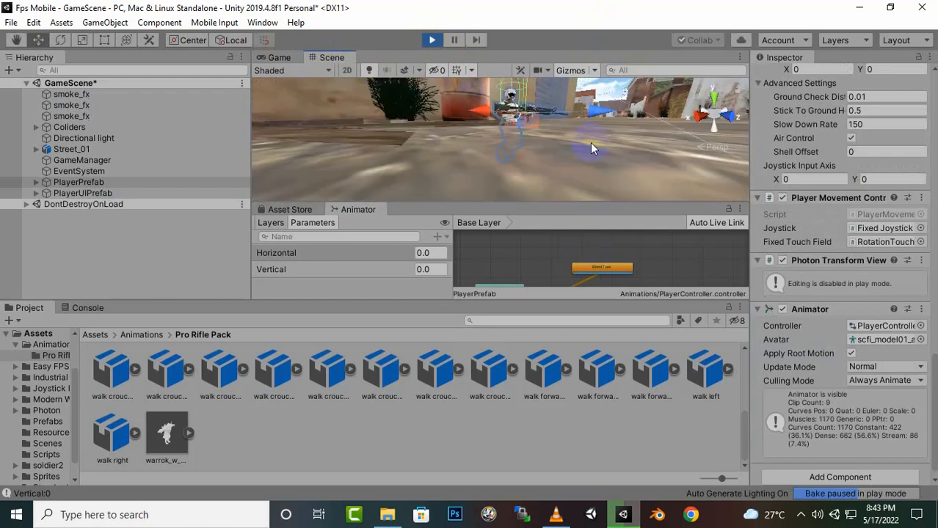
middle_drag(591, 147, 545, 185)
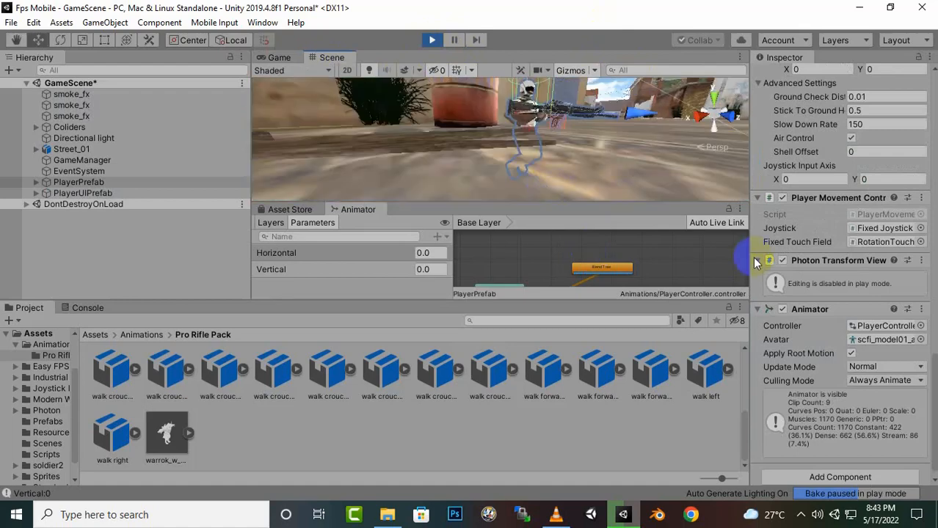
- Test the blend tree in play mode with the Horizontal parameter at 1, return to the Game view and stop playing
click(433, 252)
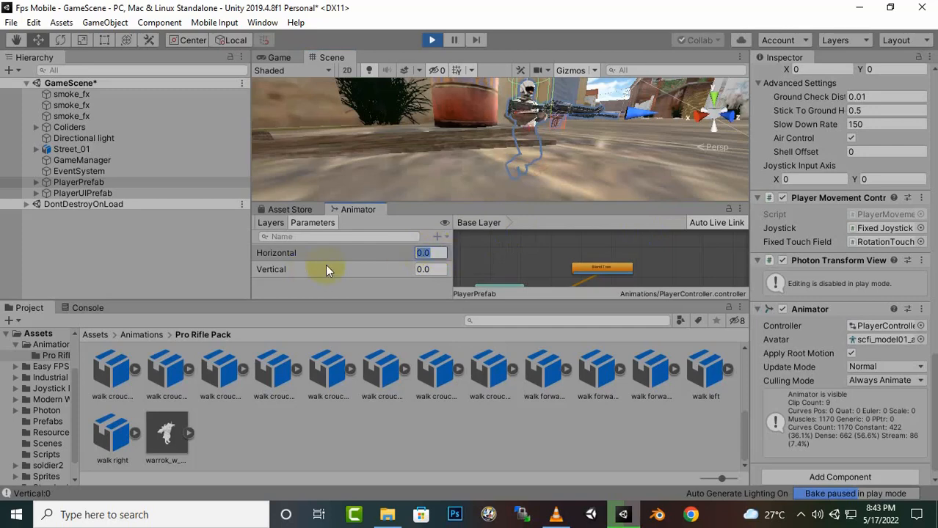
text(1)
key(Return)
click(274, 57)
click(430, 42)
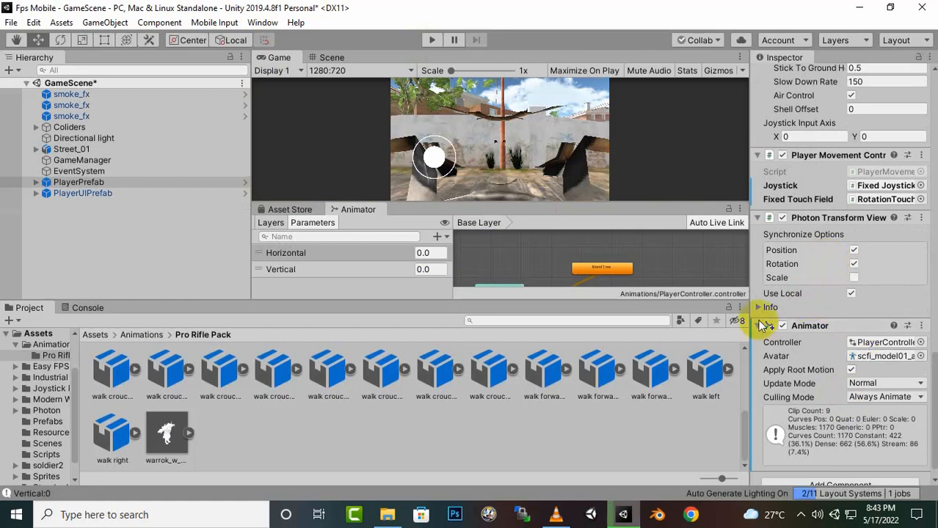
- Disable Apply Root Motion on the PlayerPrefab's Animator and save the scene
click(850, 369)
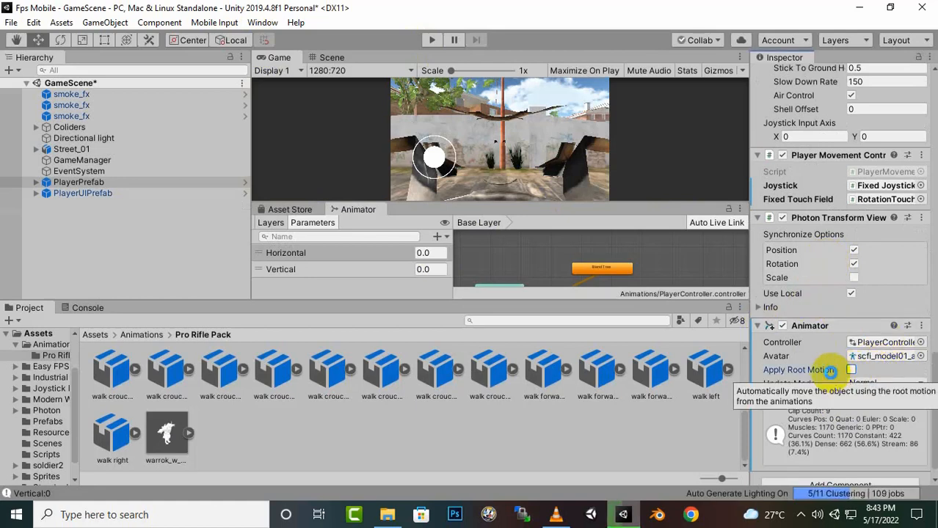
key(ctrl+s)
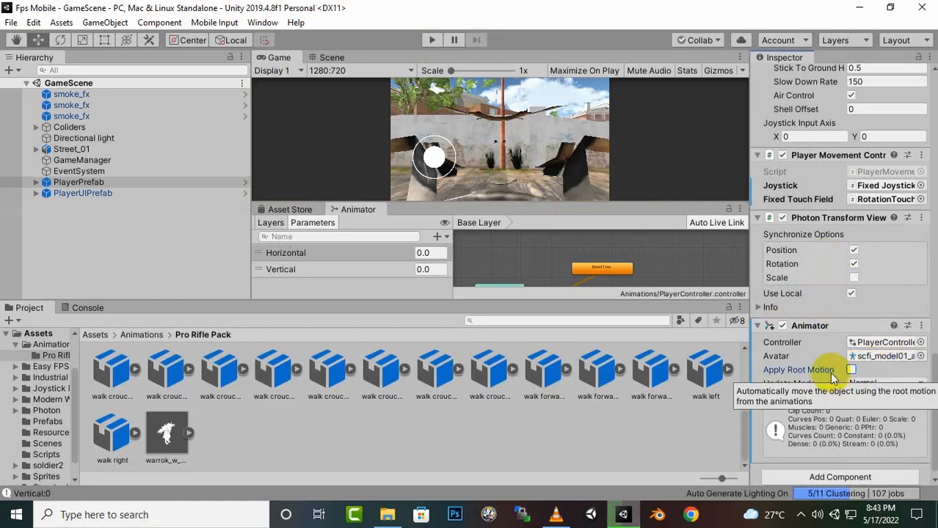
- Enable Loop Time and Loop Pose for the walkright clip in the walk right asset's import settings
click(109, 446)
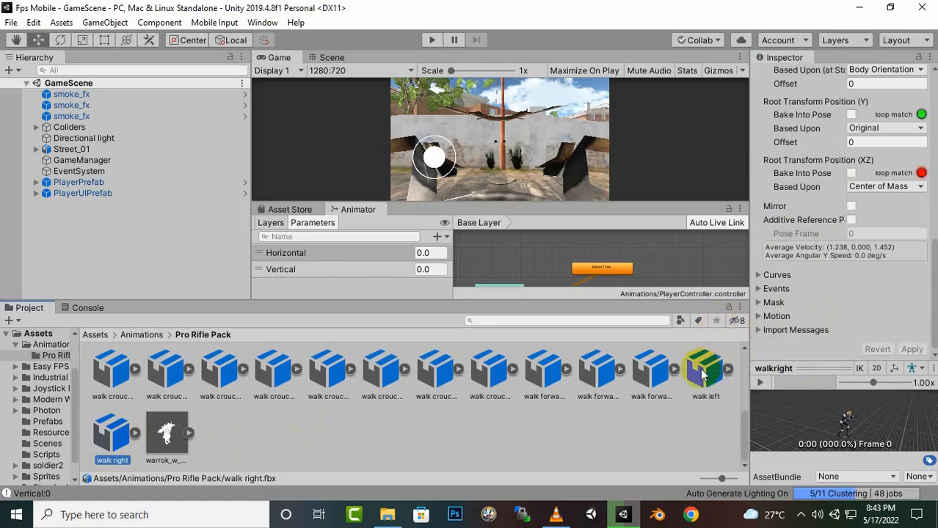
scroll(781, 242, up, 10)
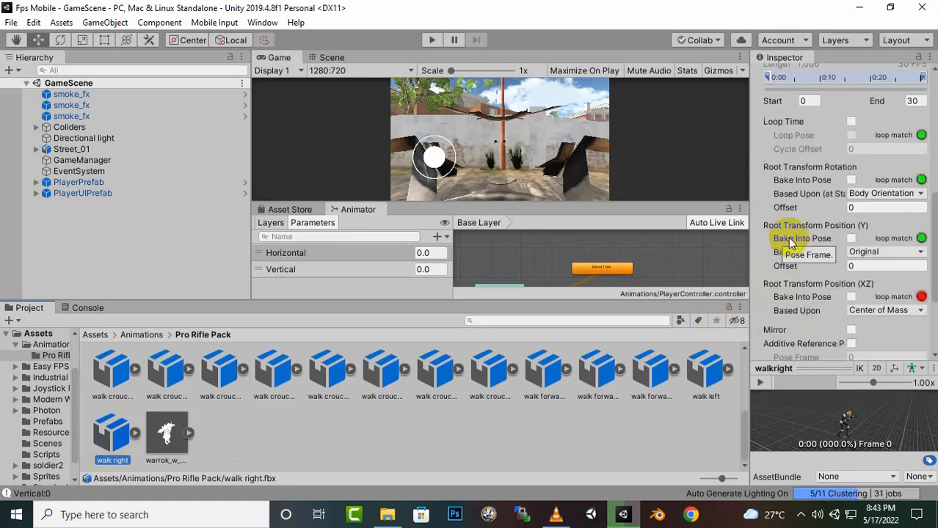
right_click(856, 412)
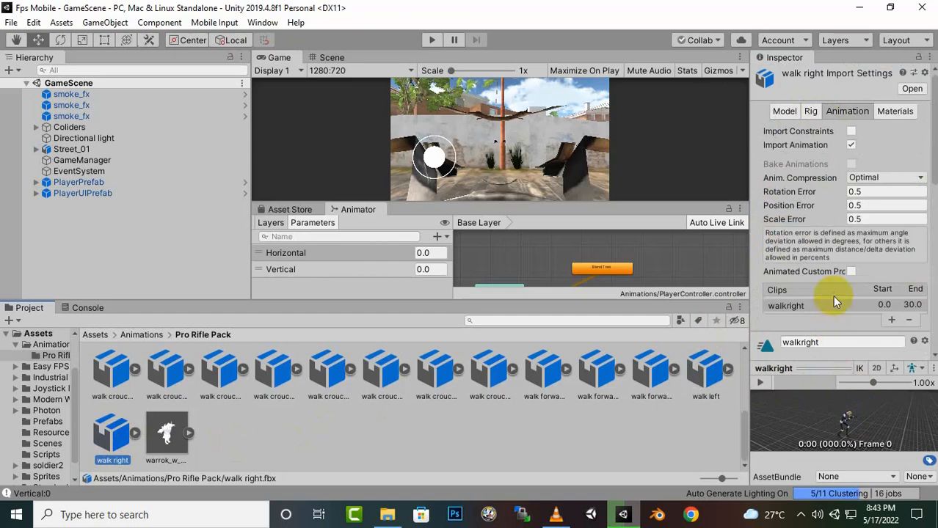
scroll(833, 298, down, 3)
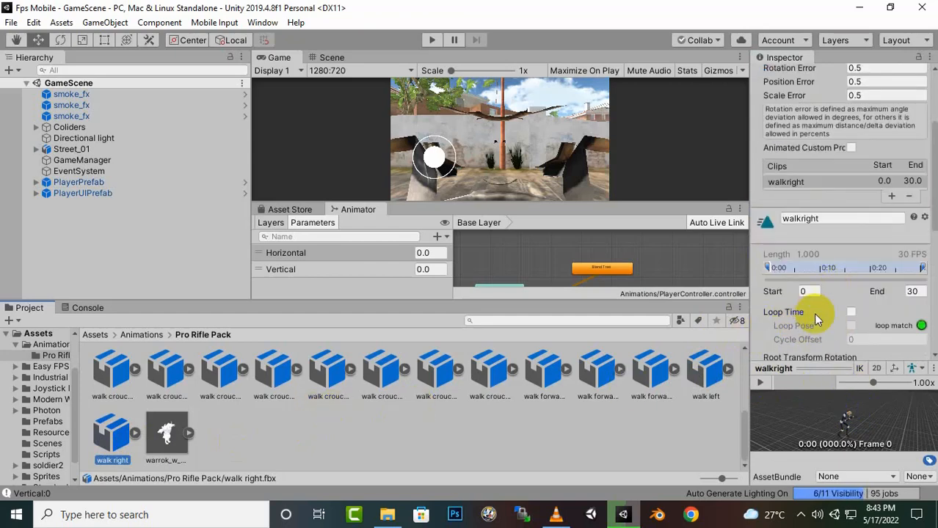
scroll(819, 317, down, 3)
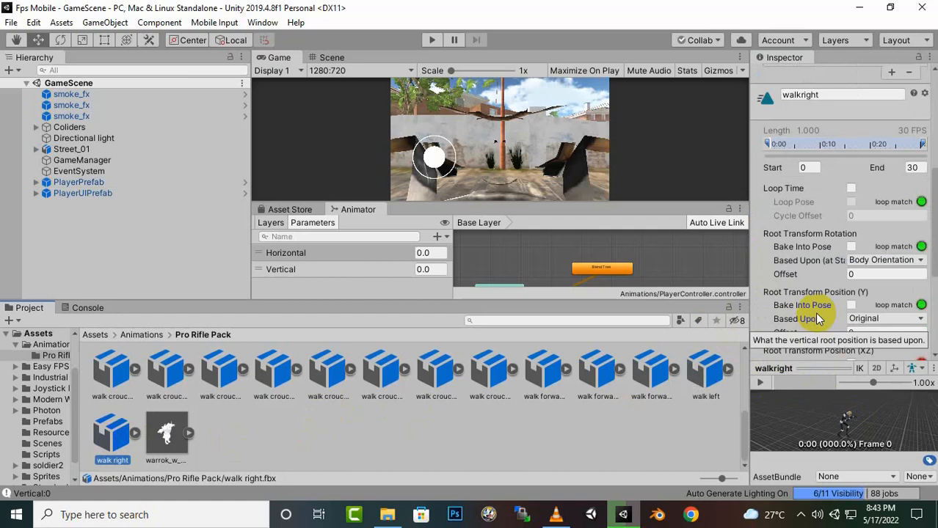
click(851, 188)
click(850, 202)
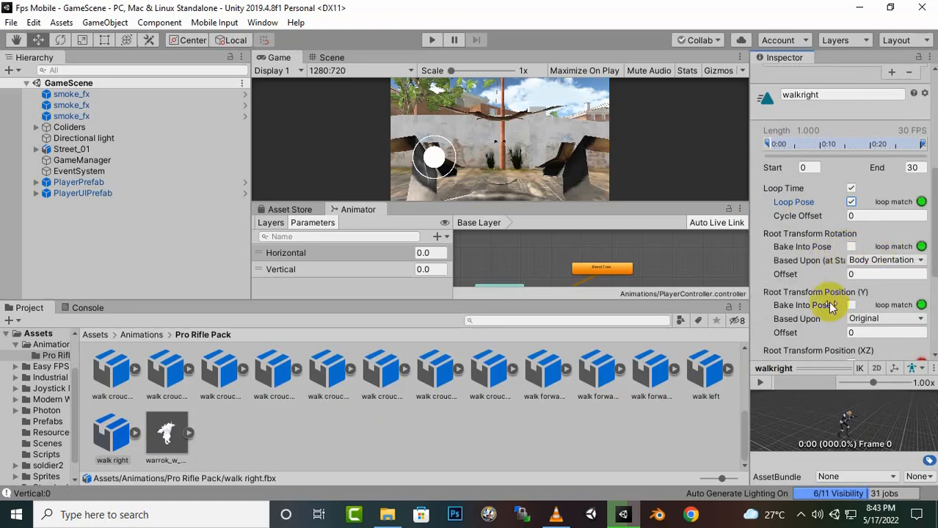
- Review the walkright clip's import settings and disable Loop Pose
scroll(827, 304, down, 5)
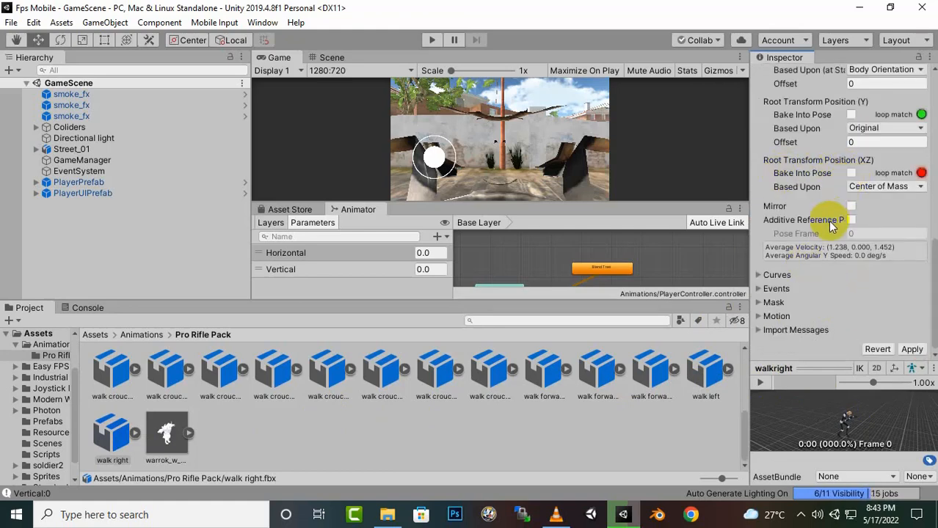
scroll(837, 266, up, 9)
scroll(844, 267, down, 6)
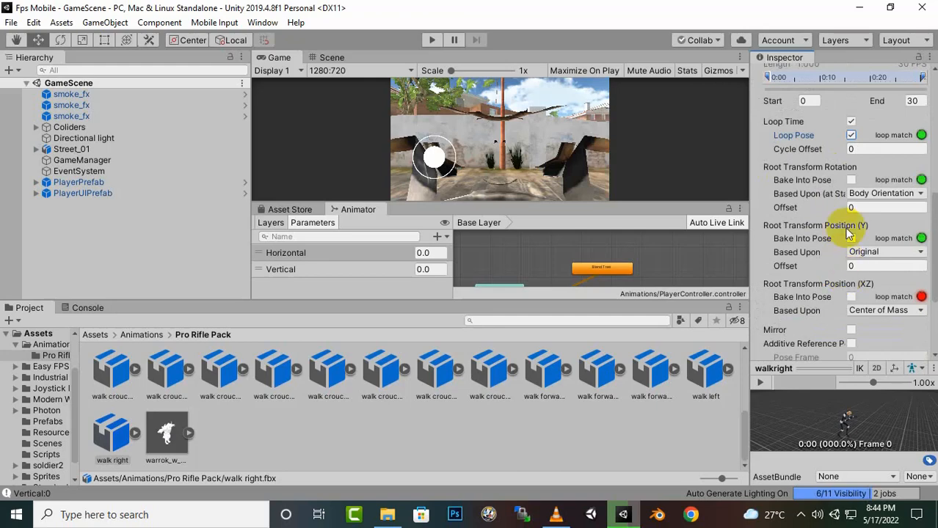
click(850, 135)
scroll(836, 169, up, 6)
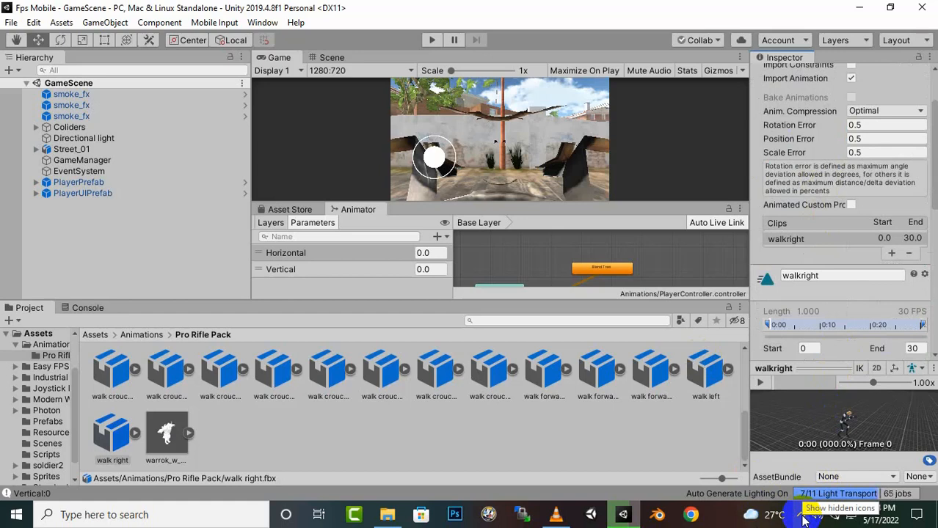
click(801, 515)
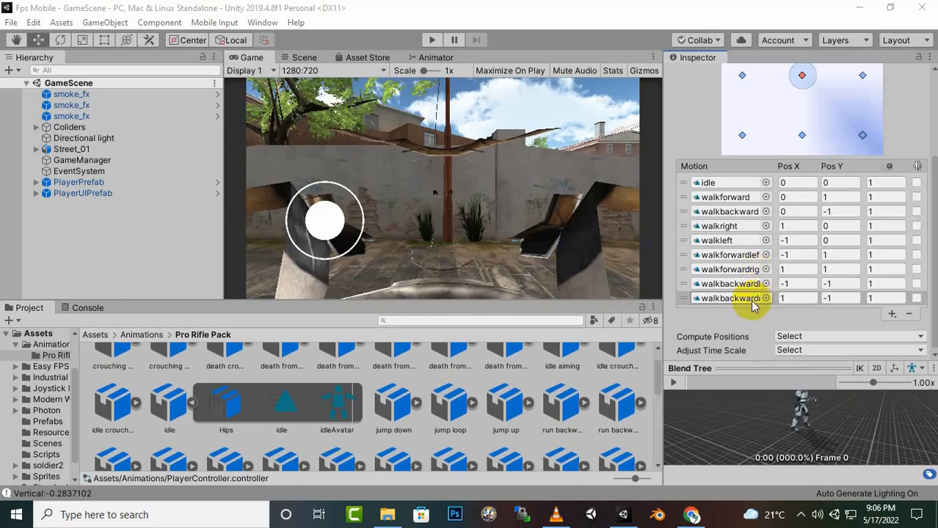
scroll(741, 336, up, 3)
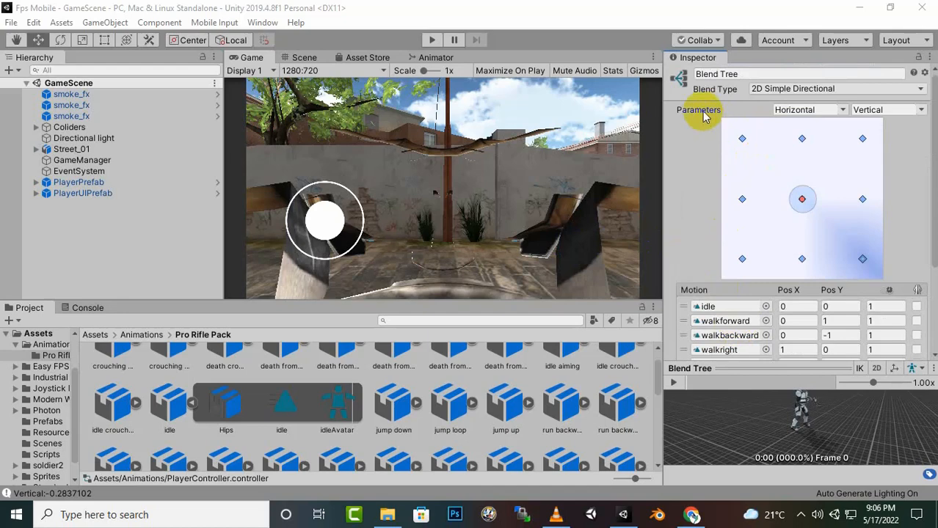
- Review the blend tree's parameter choices, keeping Horizontal for the first axis and choosing Vertical for the second
click(843, 116)
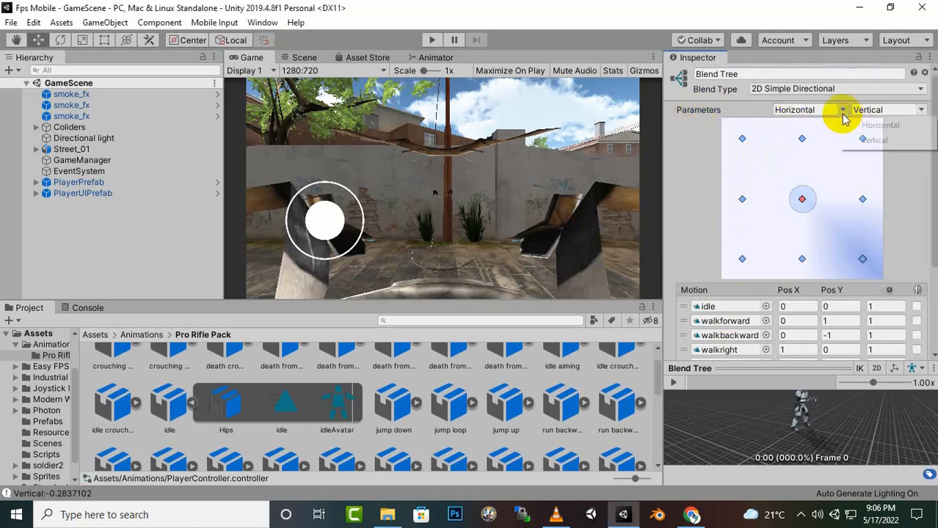
click(903, 113)
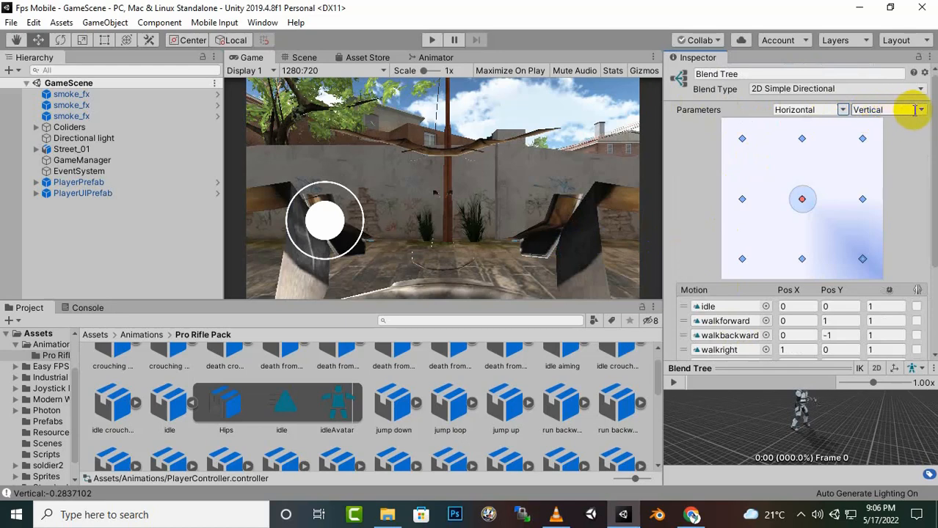
click(920, 111)
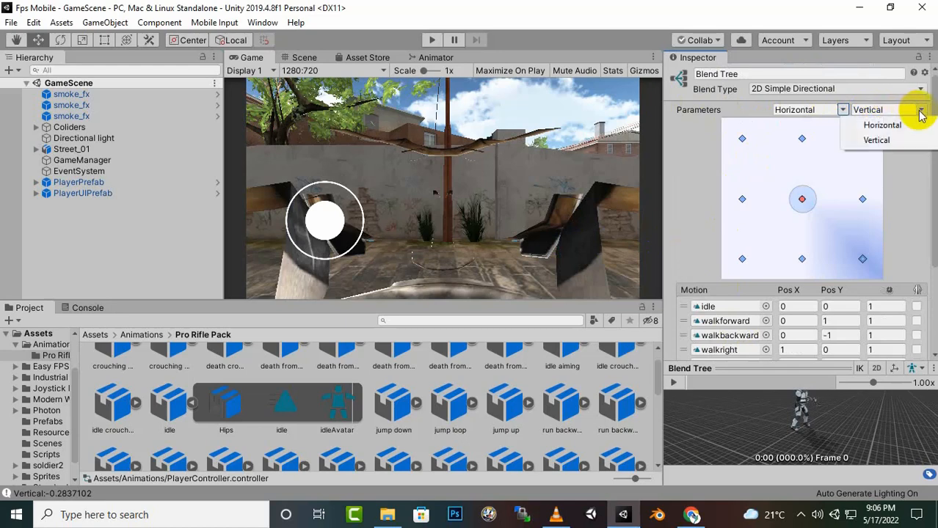
click(896, 146)
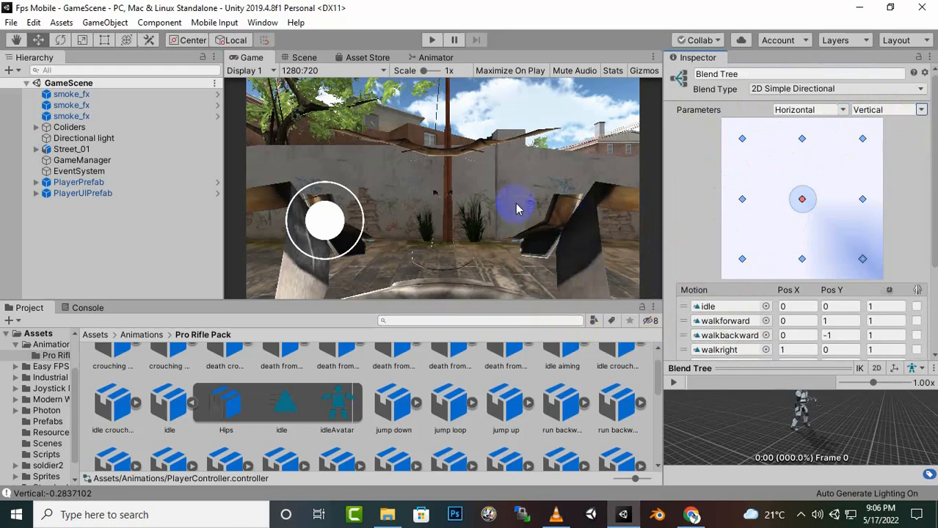
- Dock the Animator window beside the Project and Console windows and start play mode
click(438, 59)
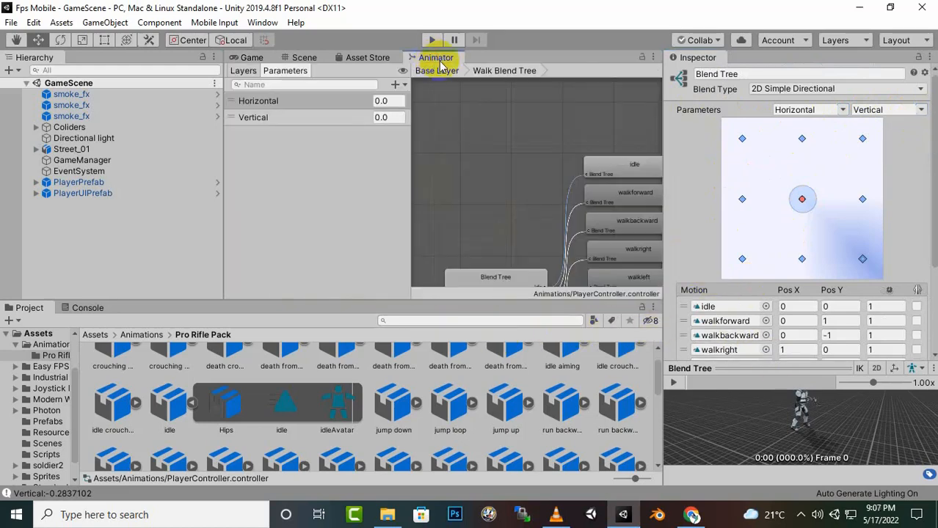
drag(439, 63, 148, 310)
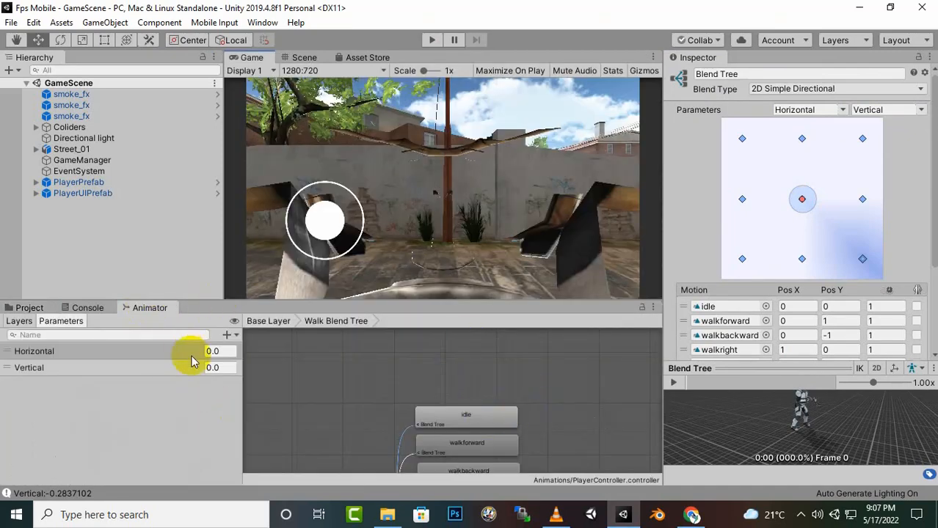
click(433, 39)
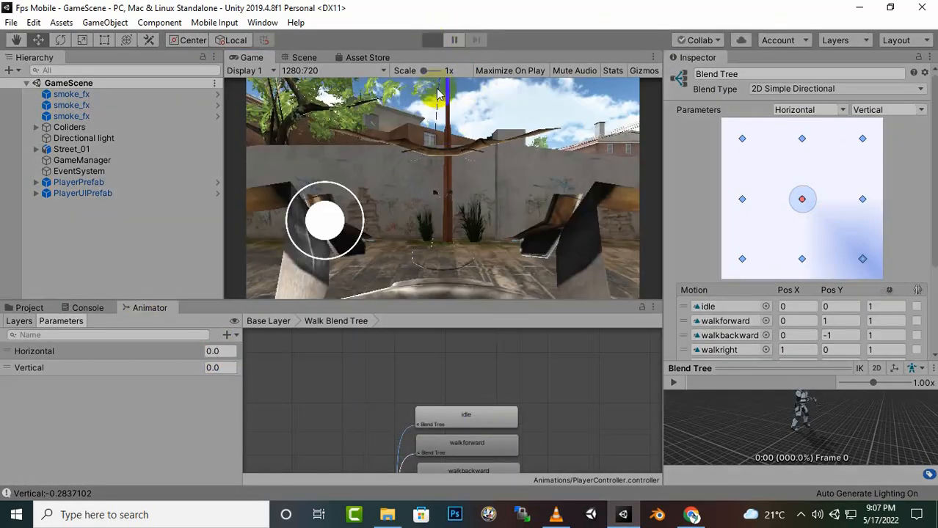
click(438, 207)
click(442, 217)
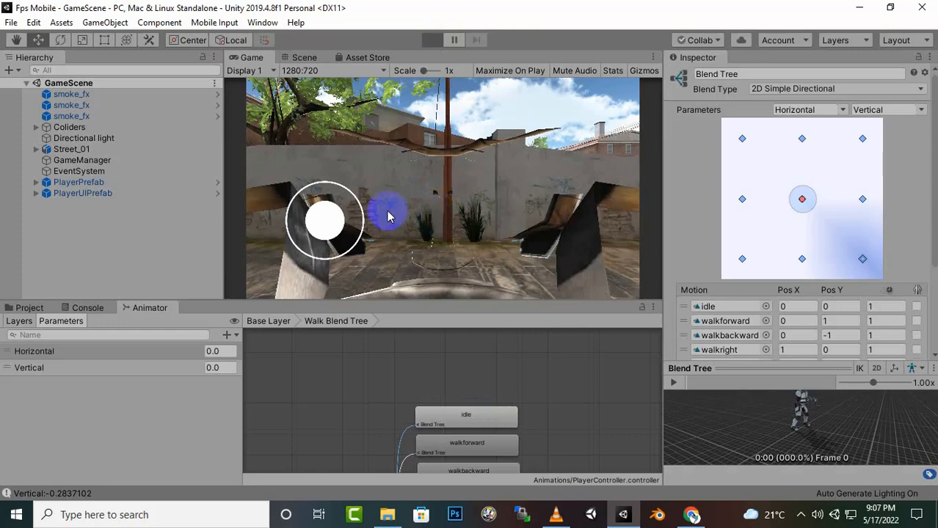
click(454, 43)
click(455, 45)
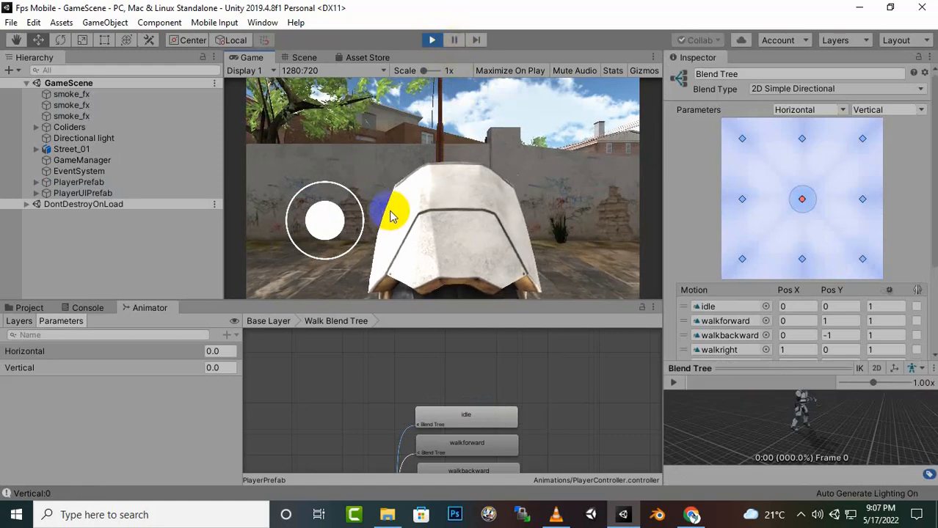
- Watch the soldier up close in the Scene view while testing Vertical at 1 and at a negative value, and reset it to 0
click(302, 58)
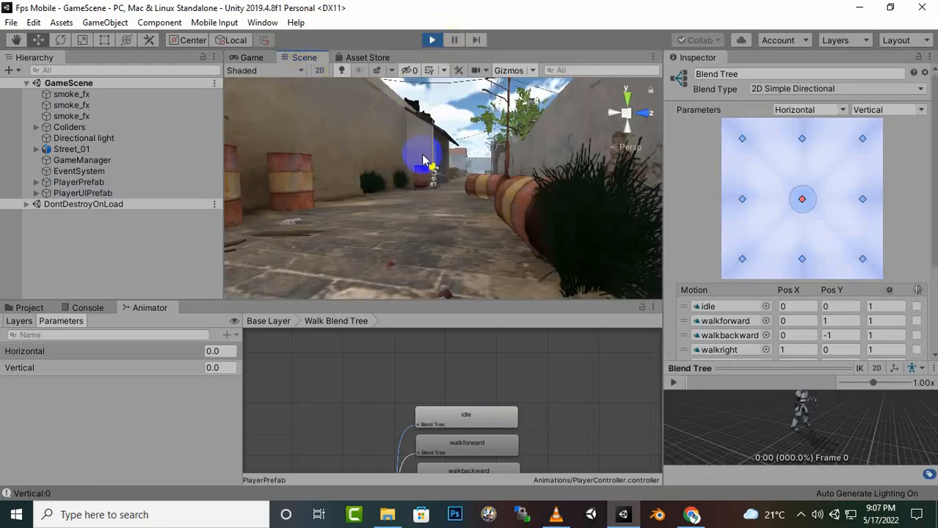
right_drag(429, 157, 430, 171)
scroll(430, 172, up, 3)
scroll(434, 167, up, 4)
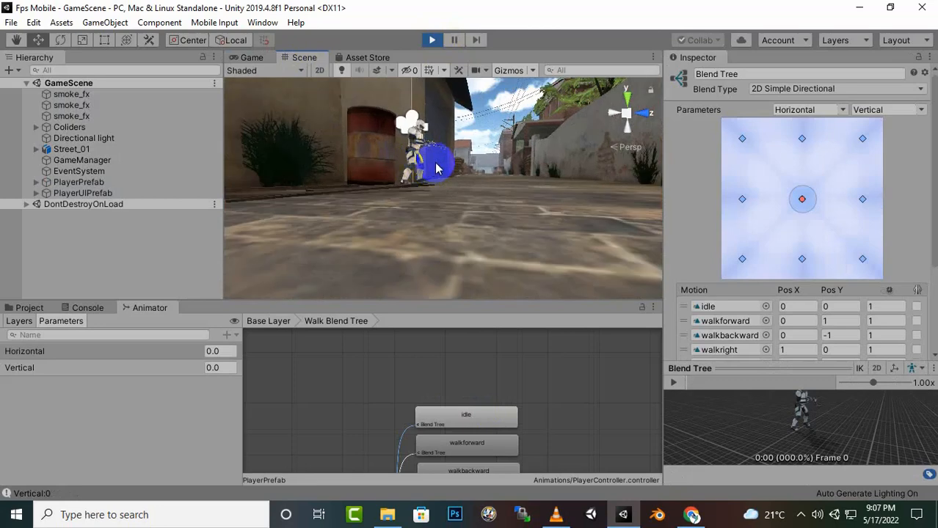
middle_drag(436, 165, 433, 209)
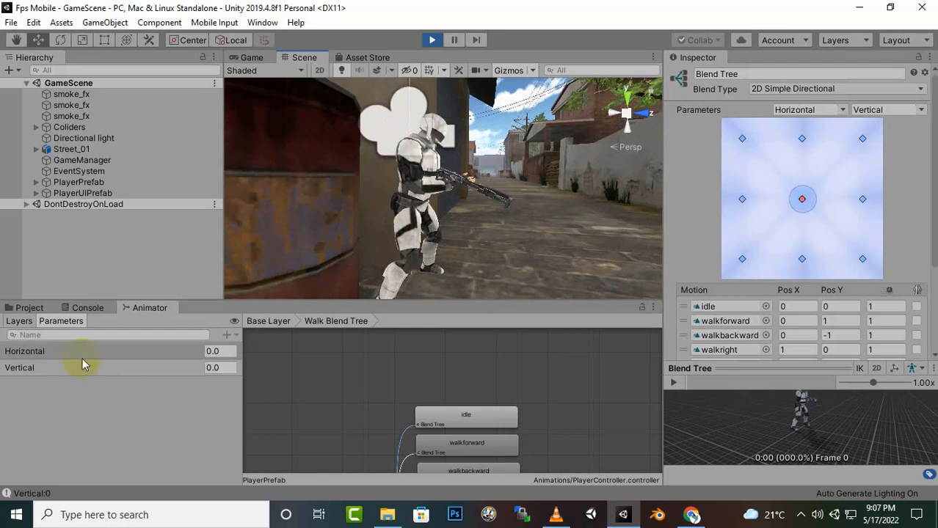
click(216, 351)
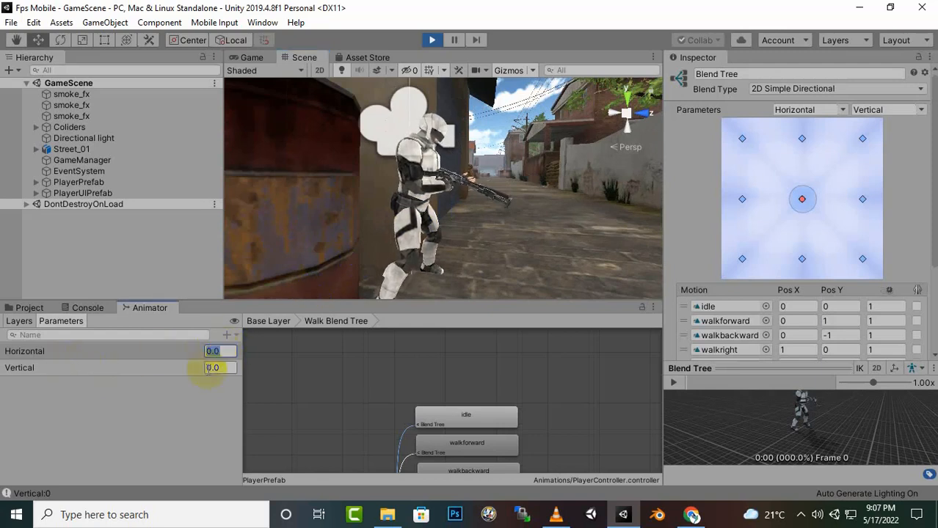
click(212, 368)
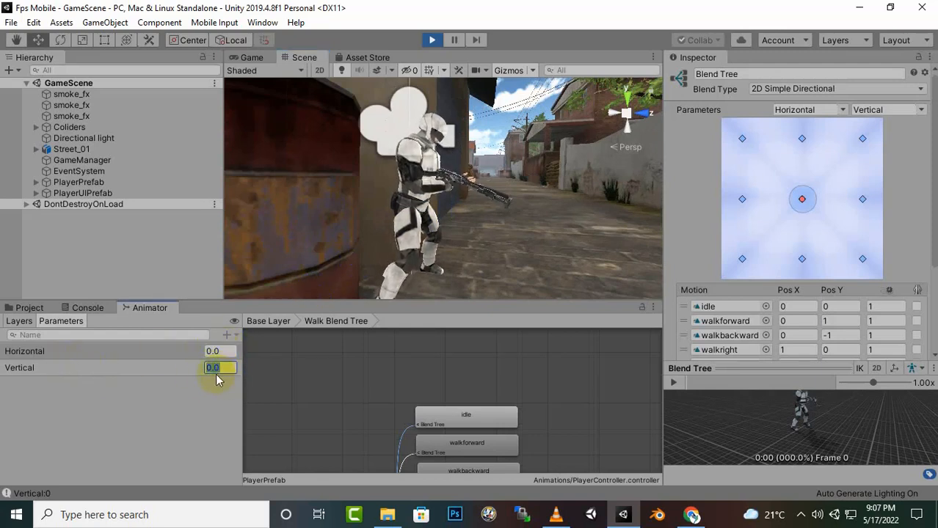
text(1)
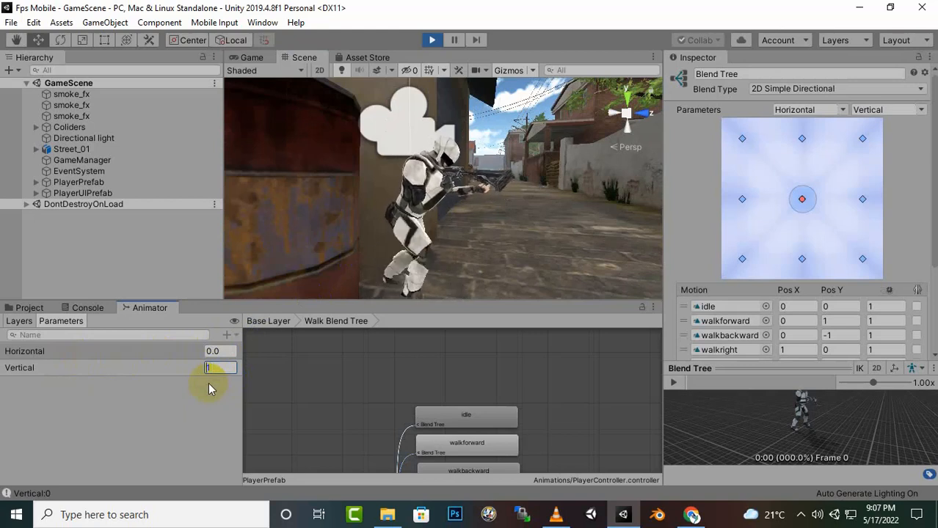
text(-)
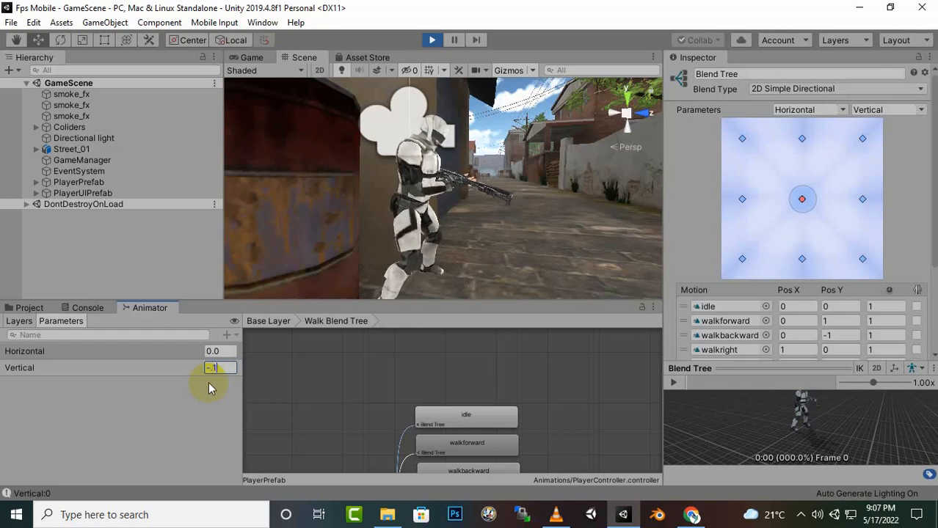
text(-)
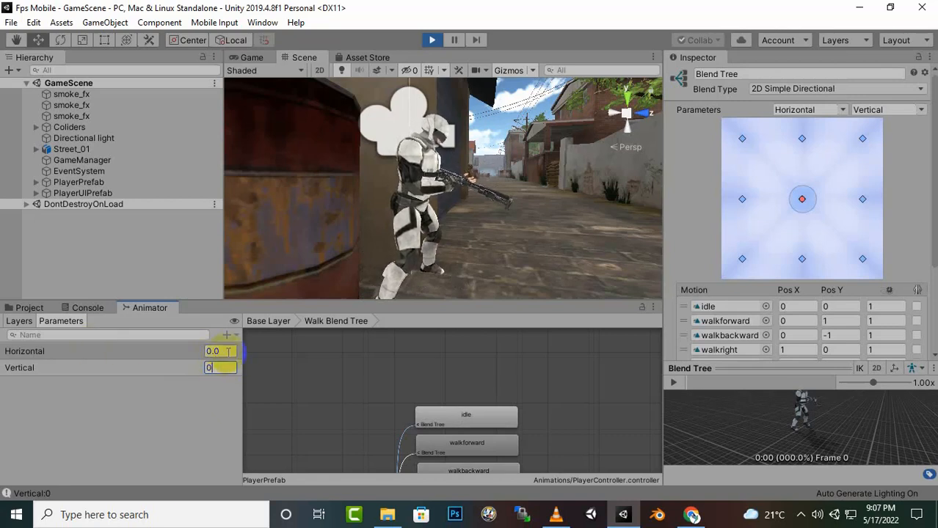
- Test the soldier's sideways animations with Horizontal at 1 and -1, reset it to 0 and stop play mode
click(224, 352)
text(1)
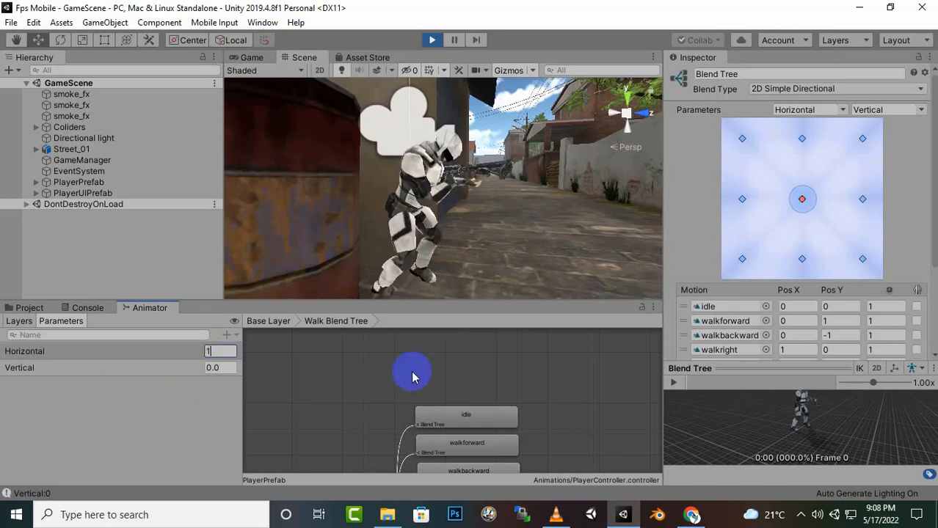
click(166, 357)
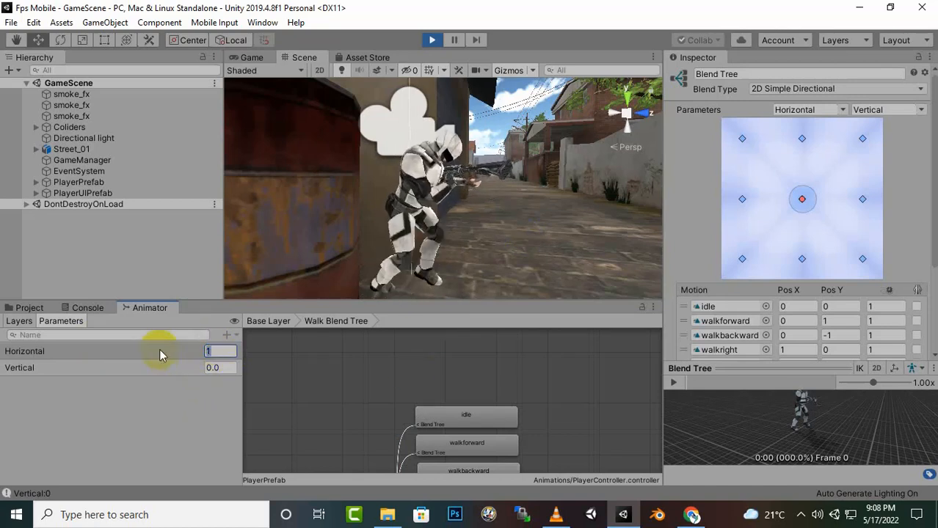
text(-1)
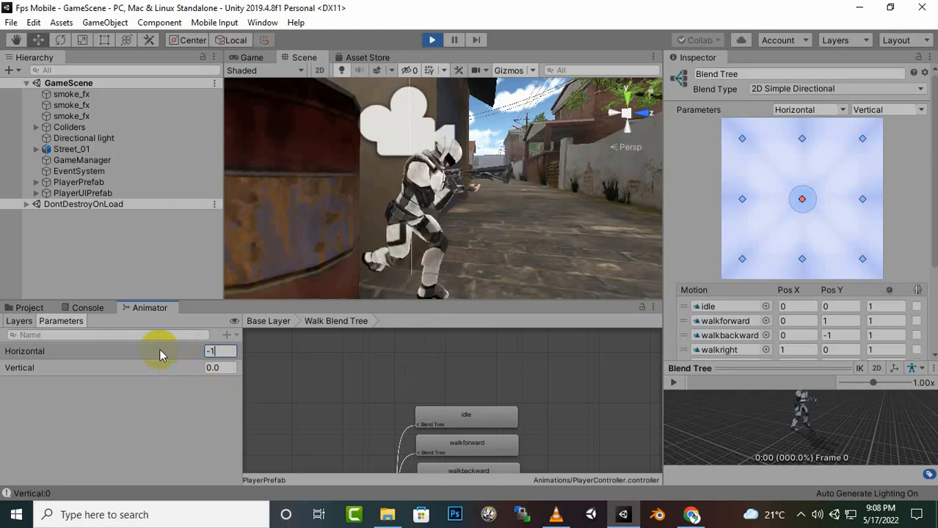
right_click(343, 159)
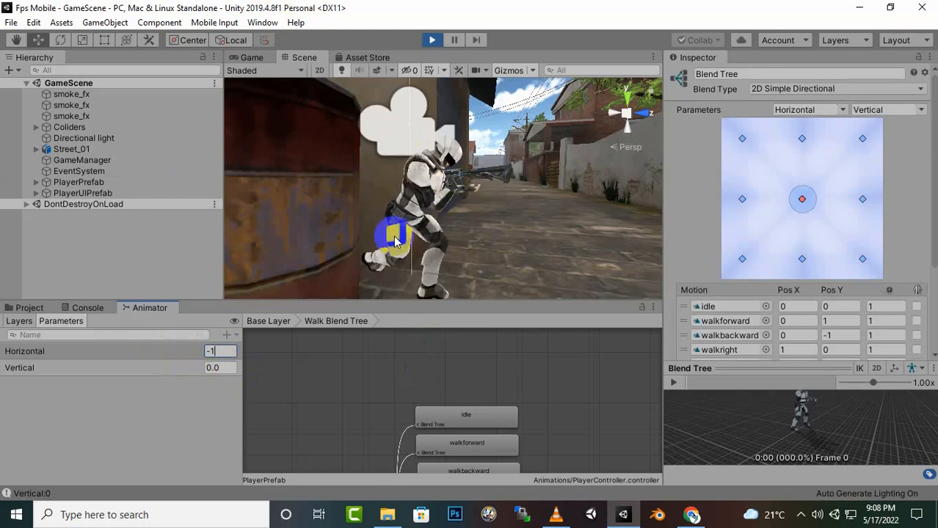
click(200, 352)
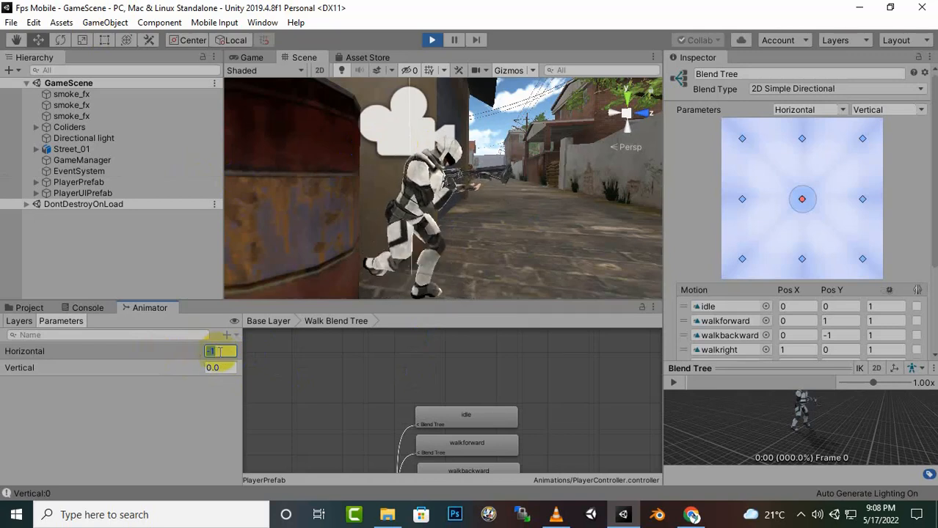
text(0)
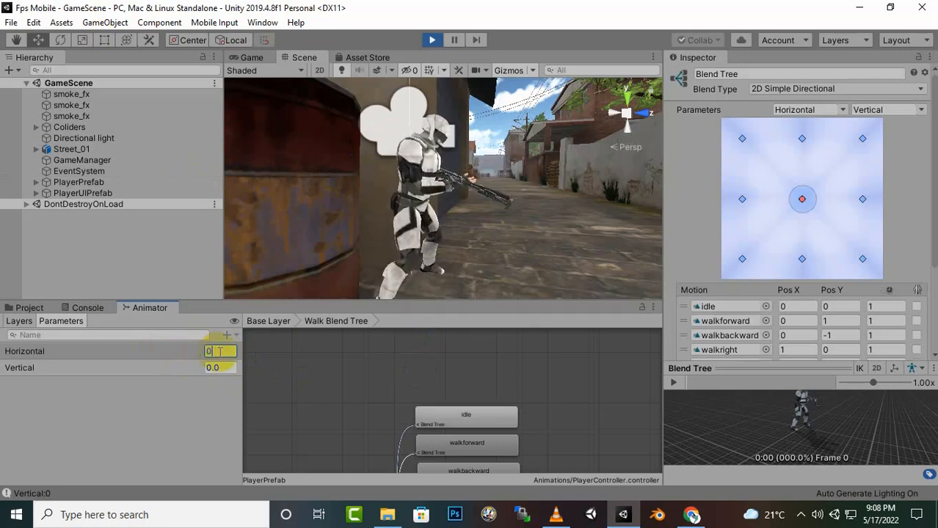
key(ctrl+s)
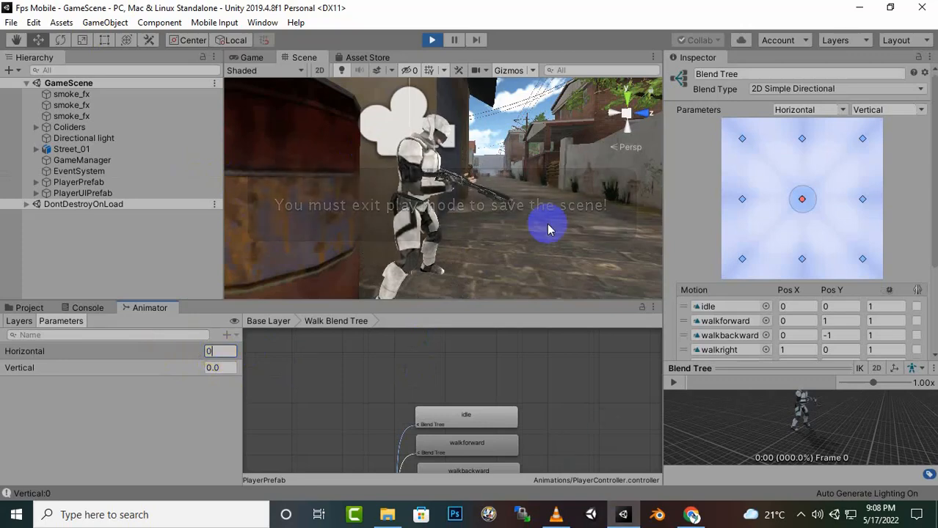
click(431, 40)
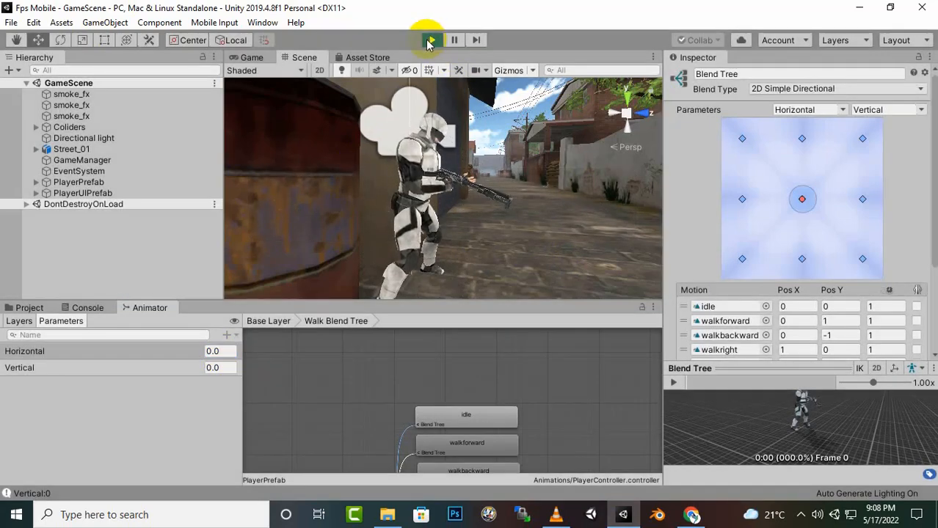
click(431, 40)
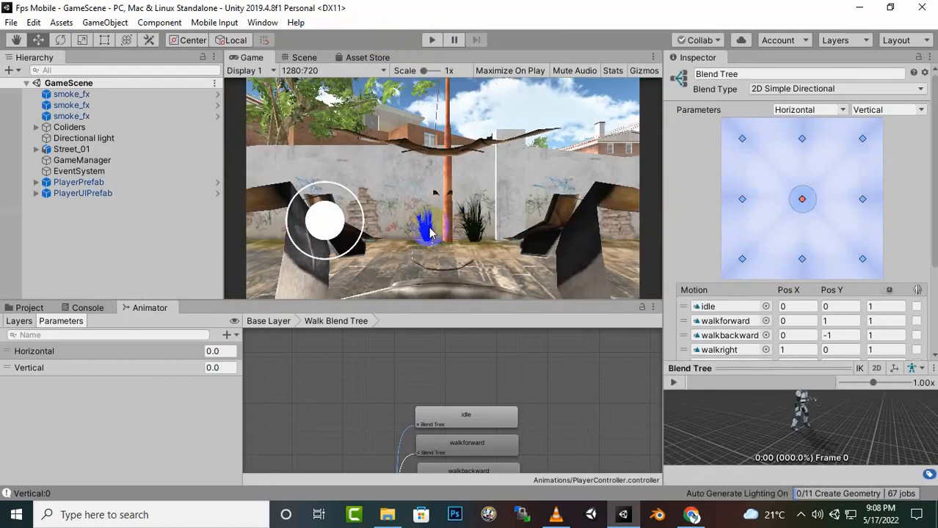